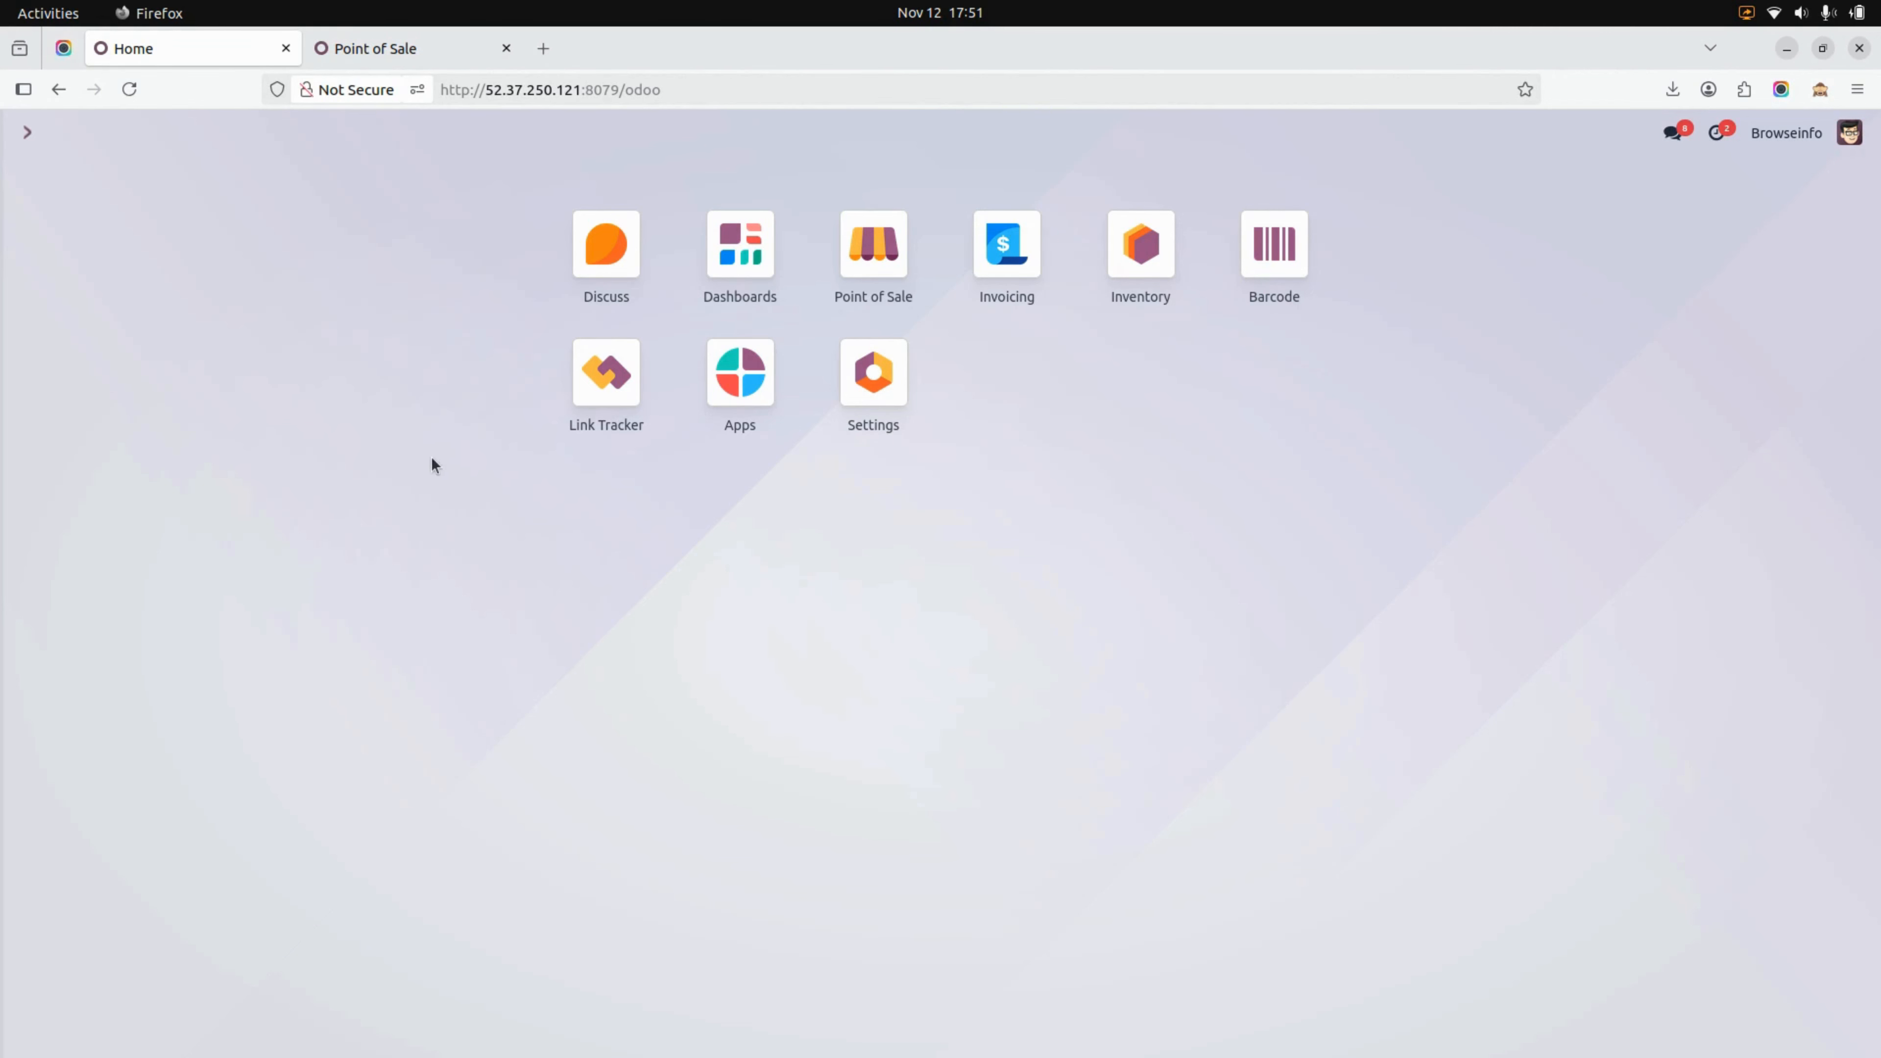
Open the first Christmas coupon in the Point of Sale gift coupons and review its settings and coupon history
{"action": "left_click", "coordinate": [353, 48]}
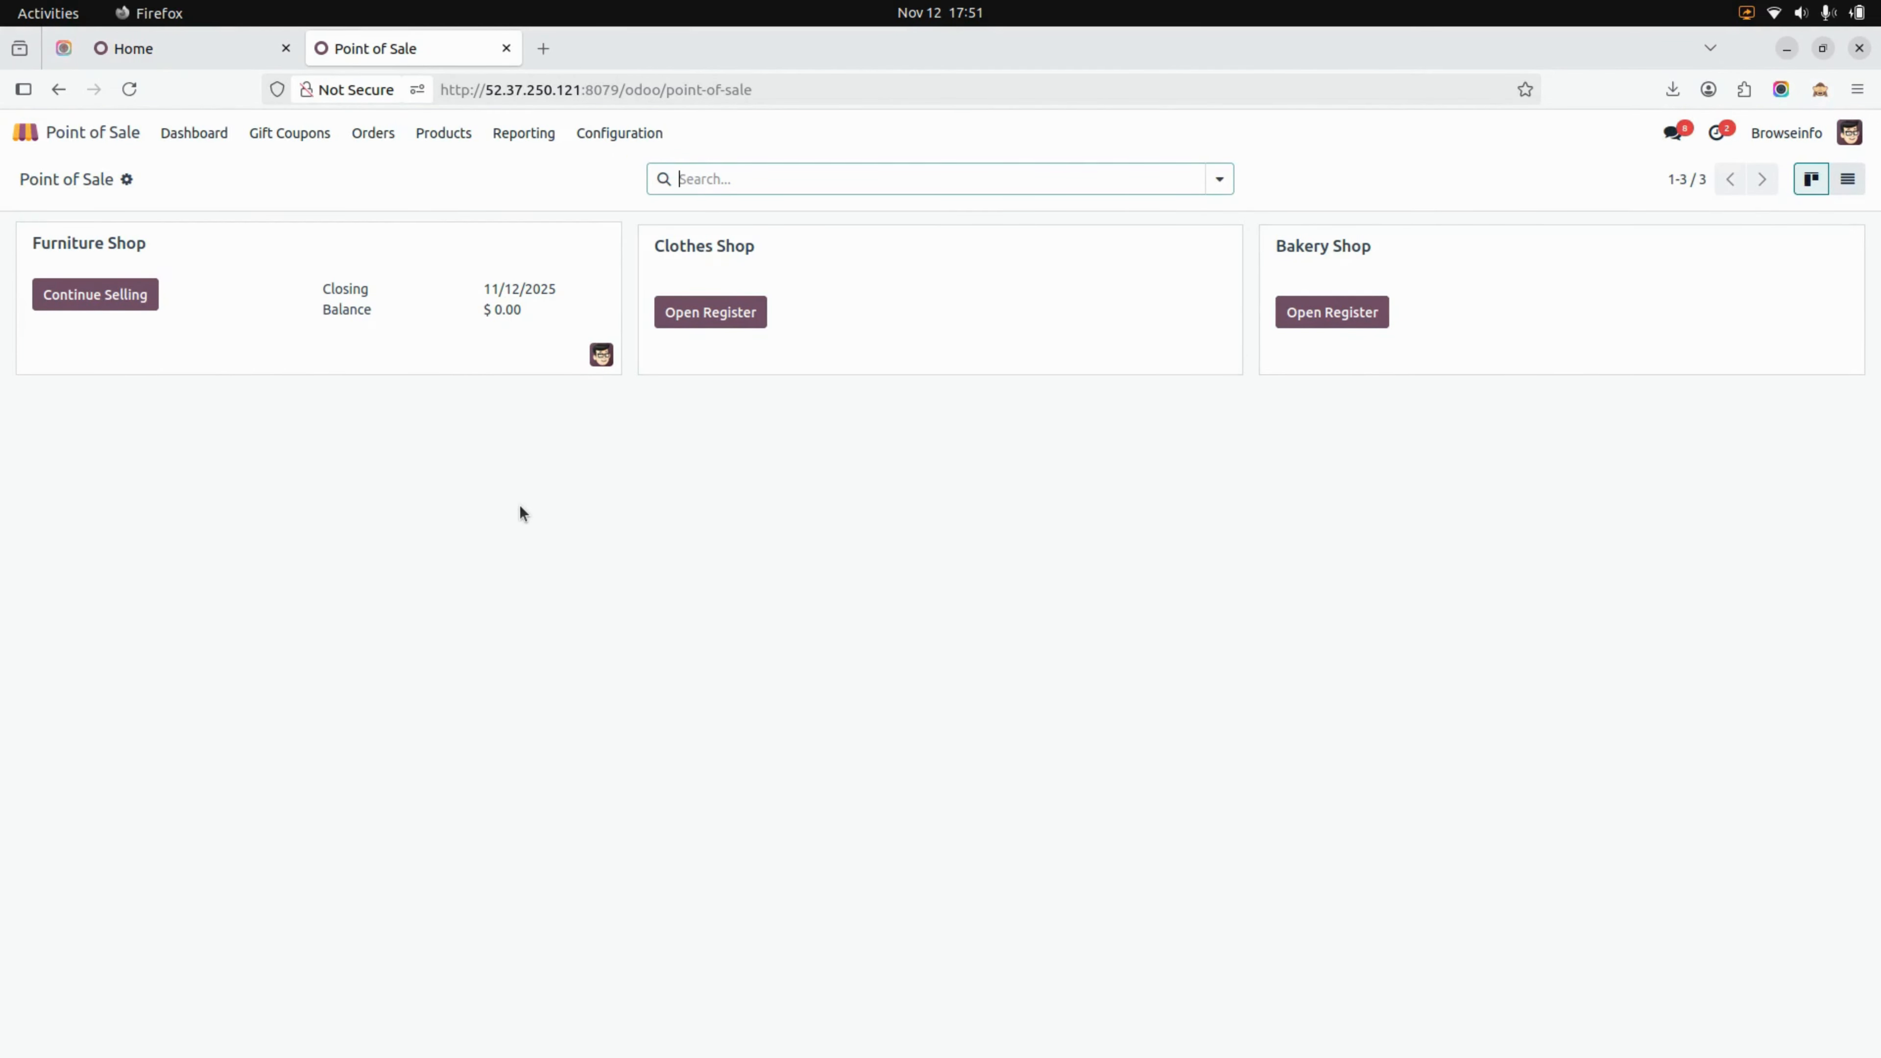
{"action": "left_click", "coordinate": [289, 137]}
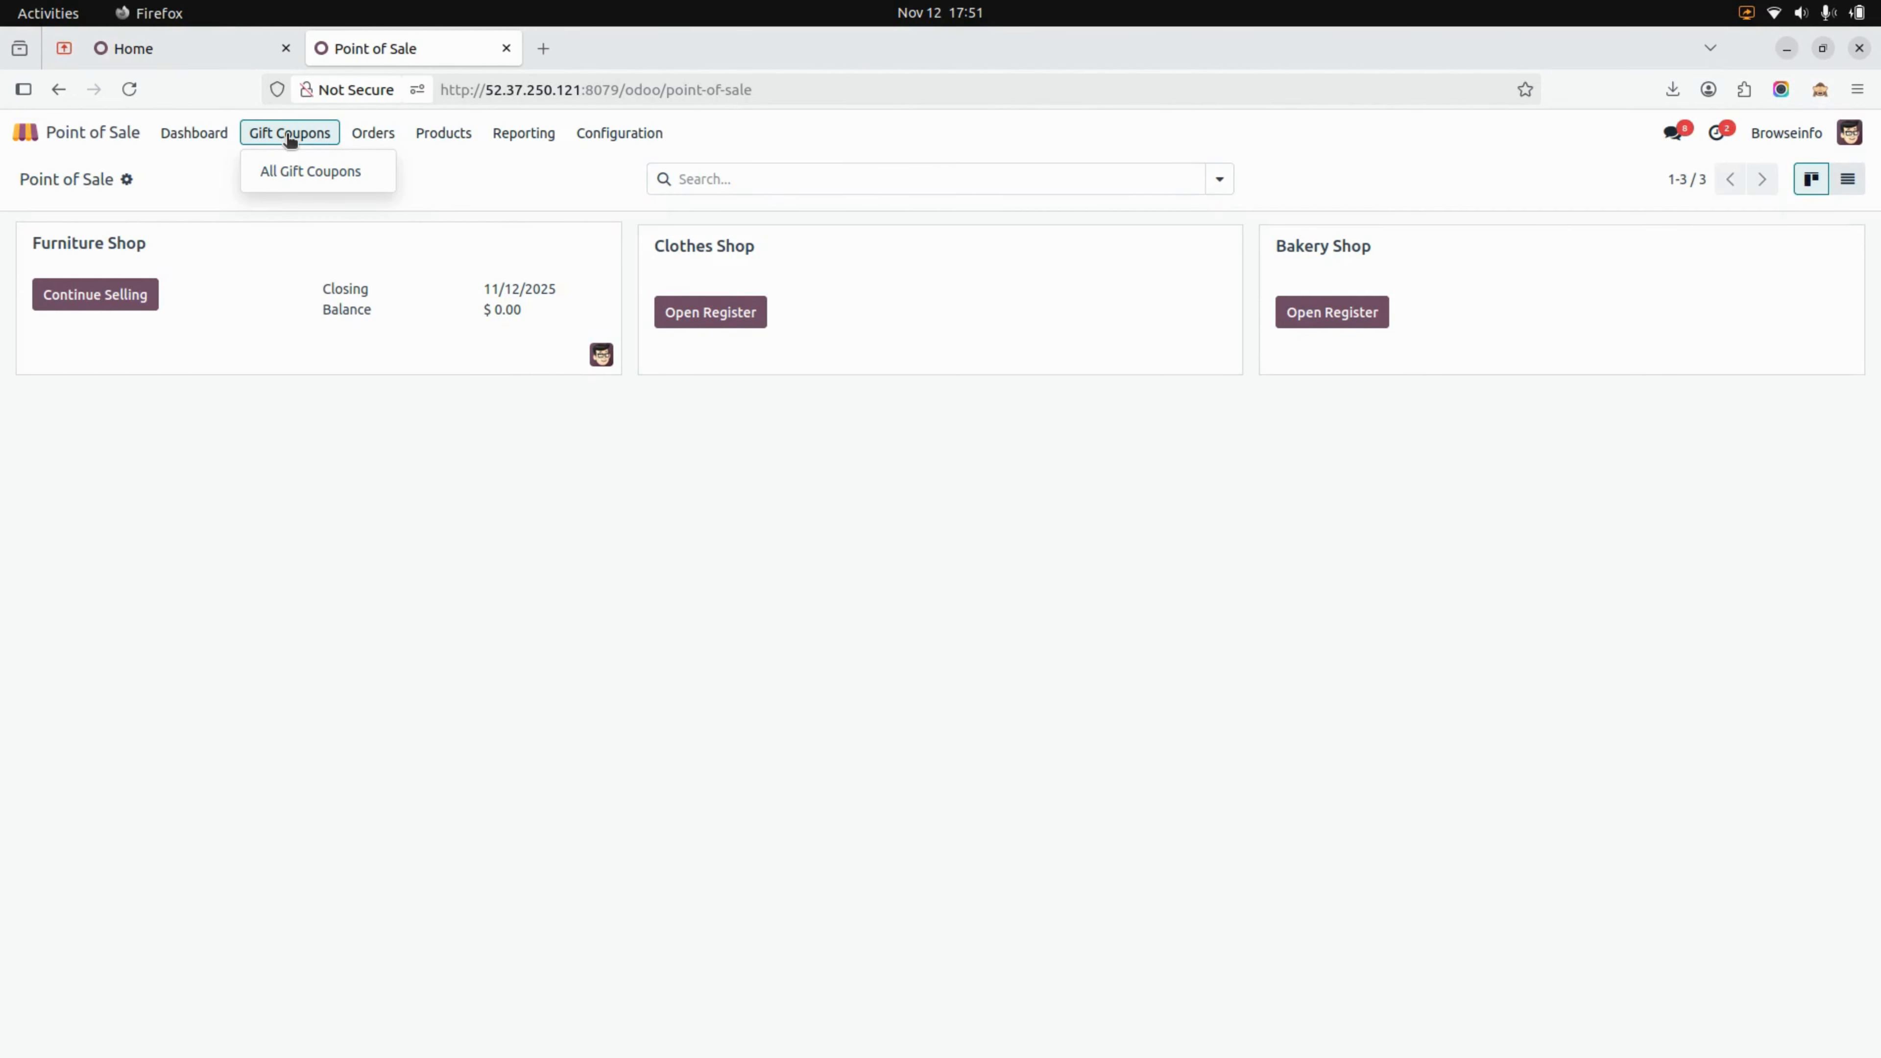
{"action": "left_click", "coordinate": [308, 175]}
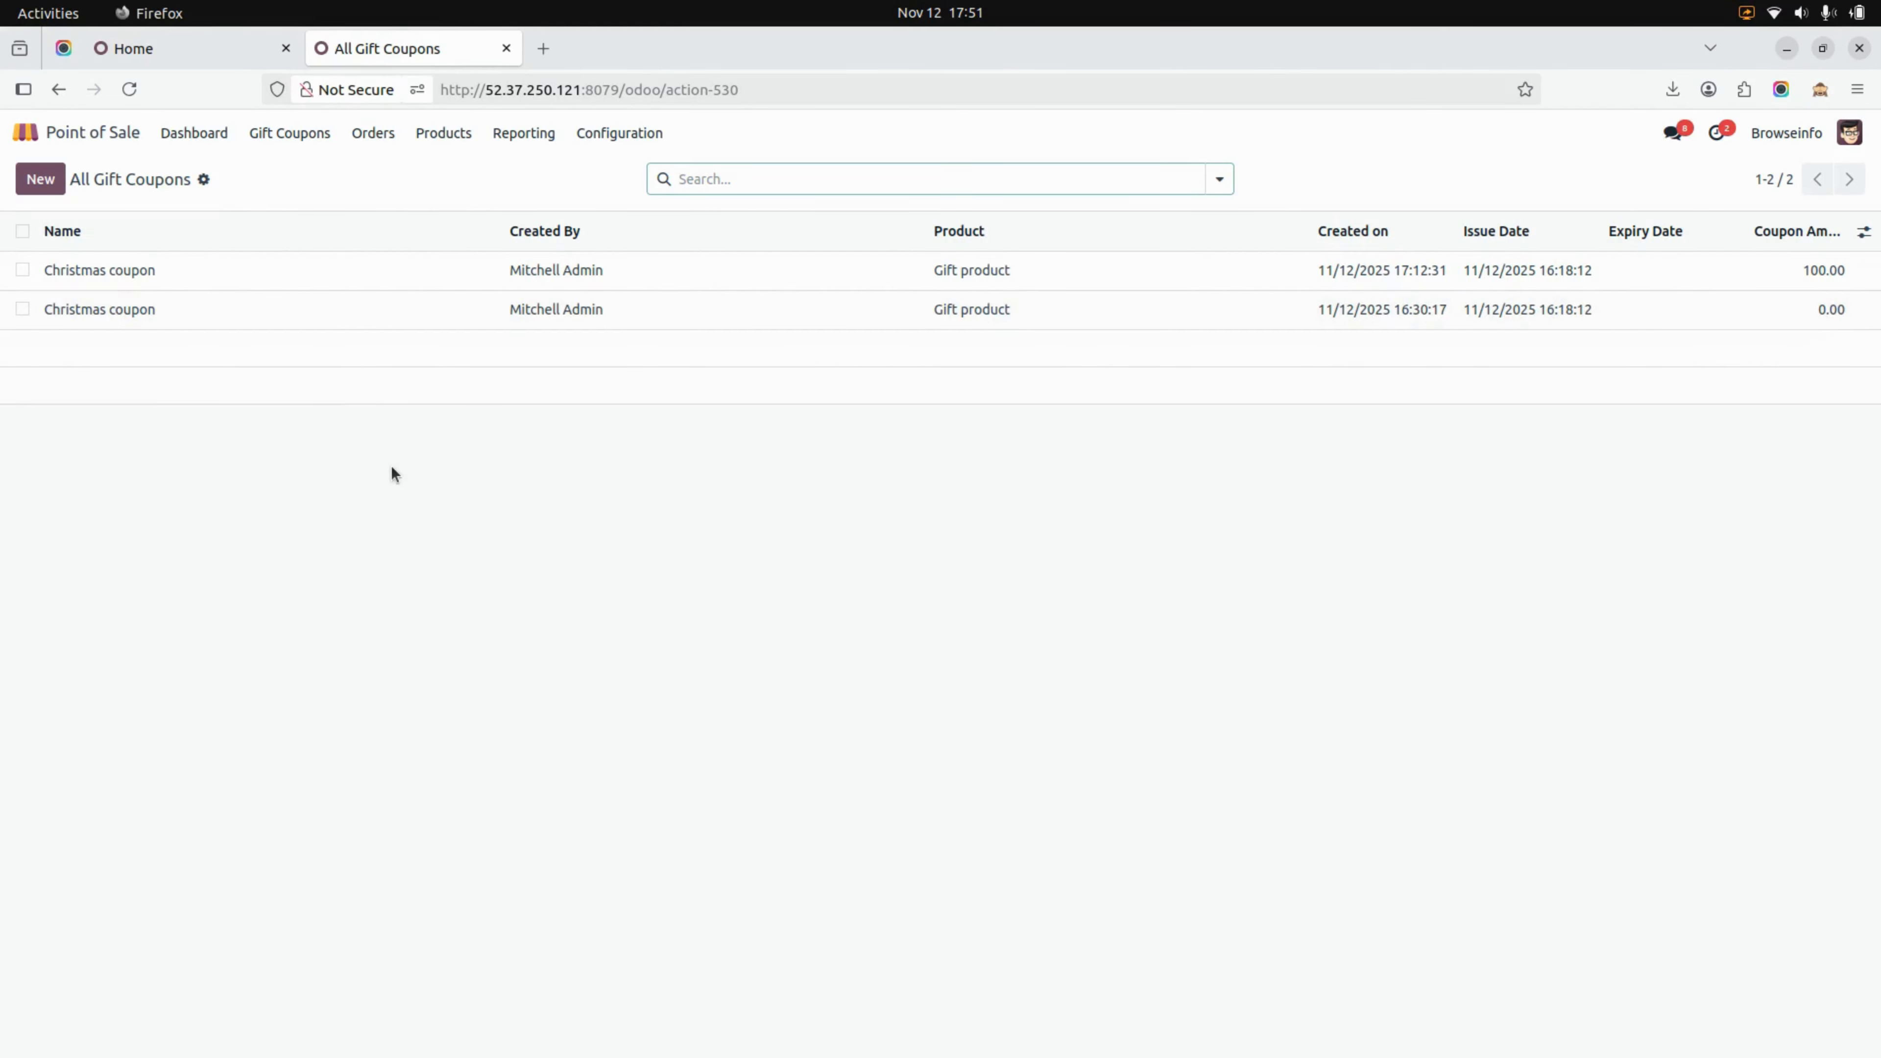
{"action": "left_click", "coordinate": [195, 279]}
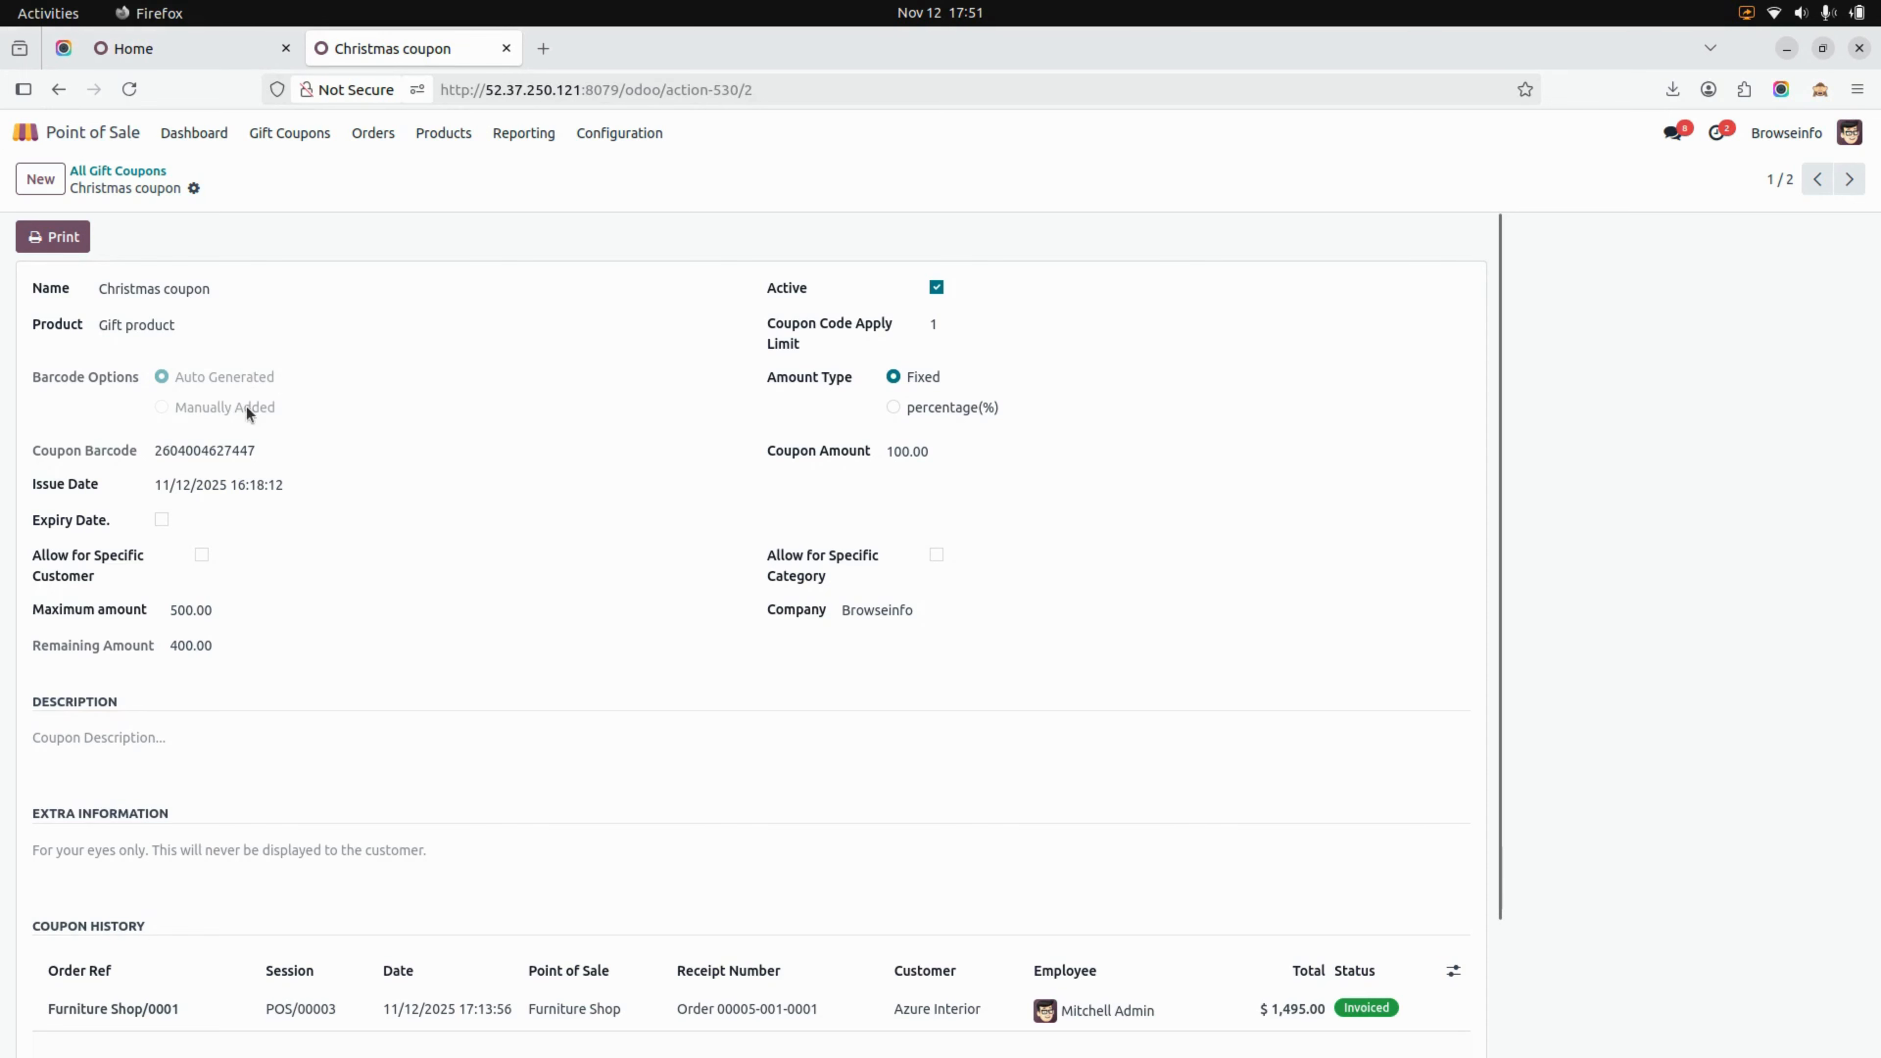
{"action": "scroll", "coordinate": [324, 381], "scroll_direction": "down", "scroll_amount": 2}
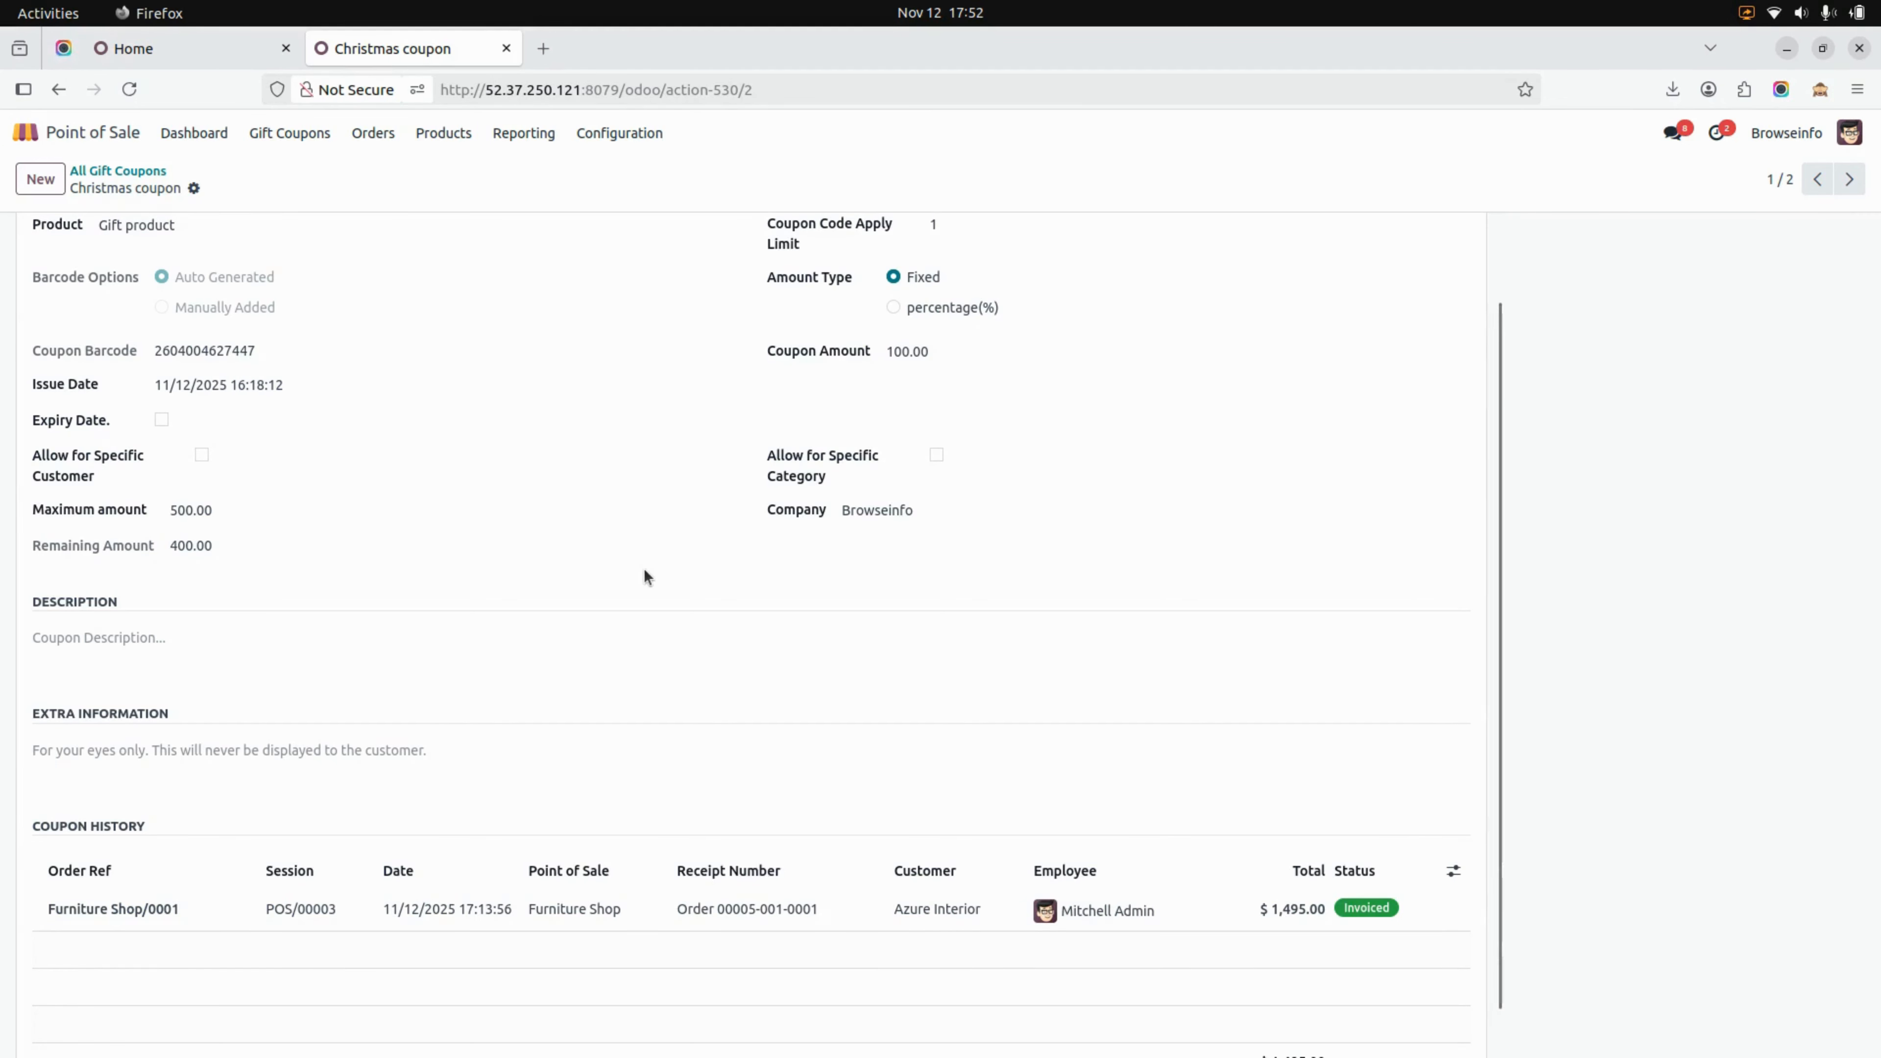
{"action": "scroll", "coordinate": [644, 571], "scroll_direction": "down", "scroll_amount": 1}
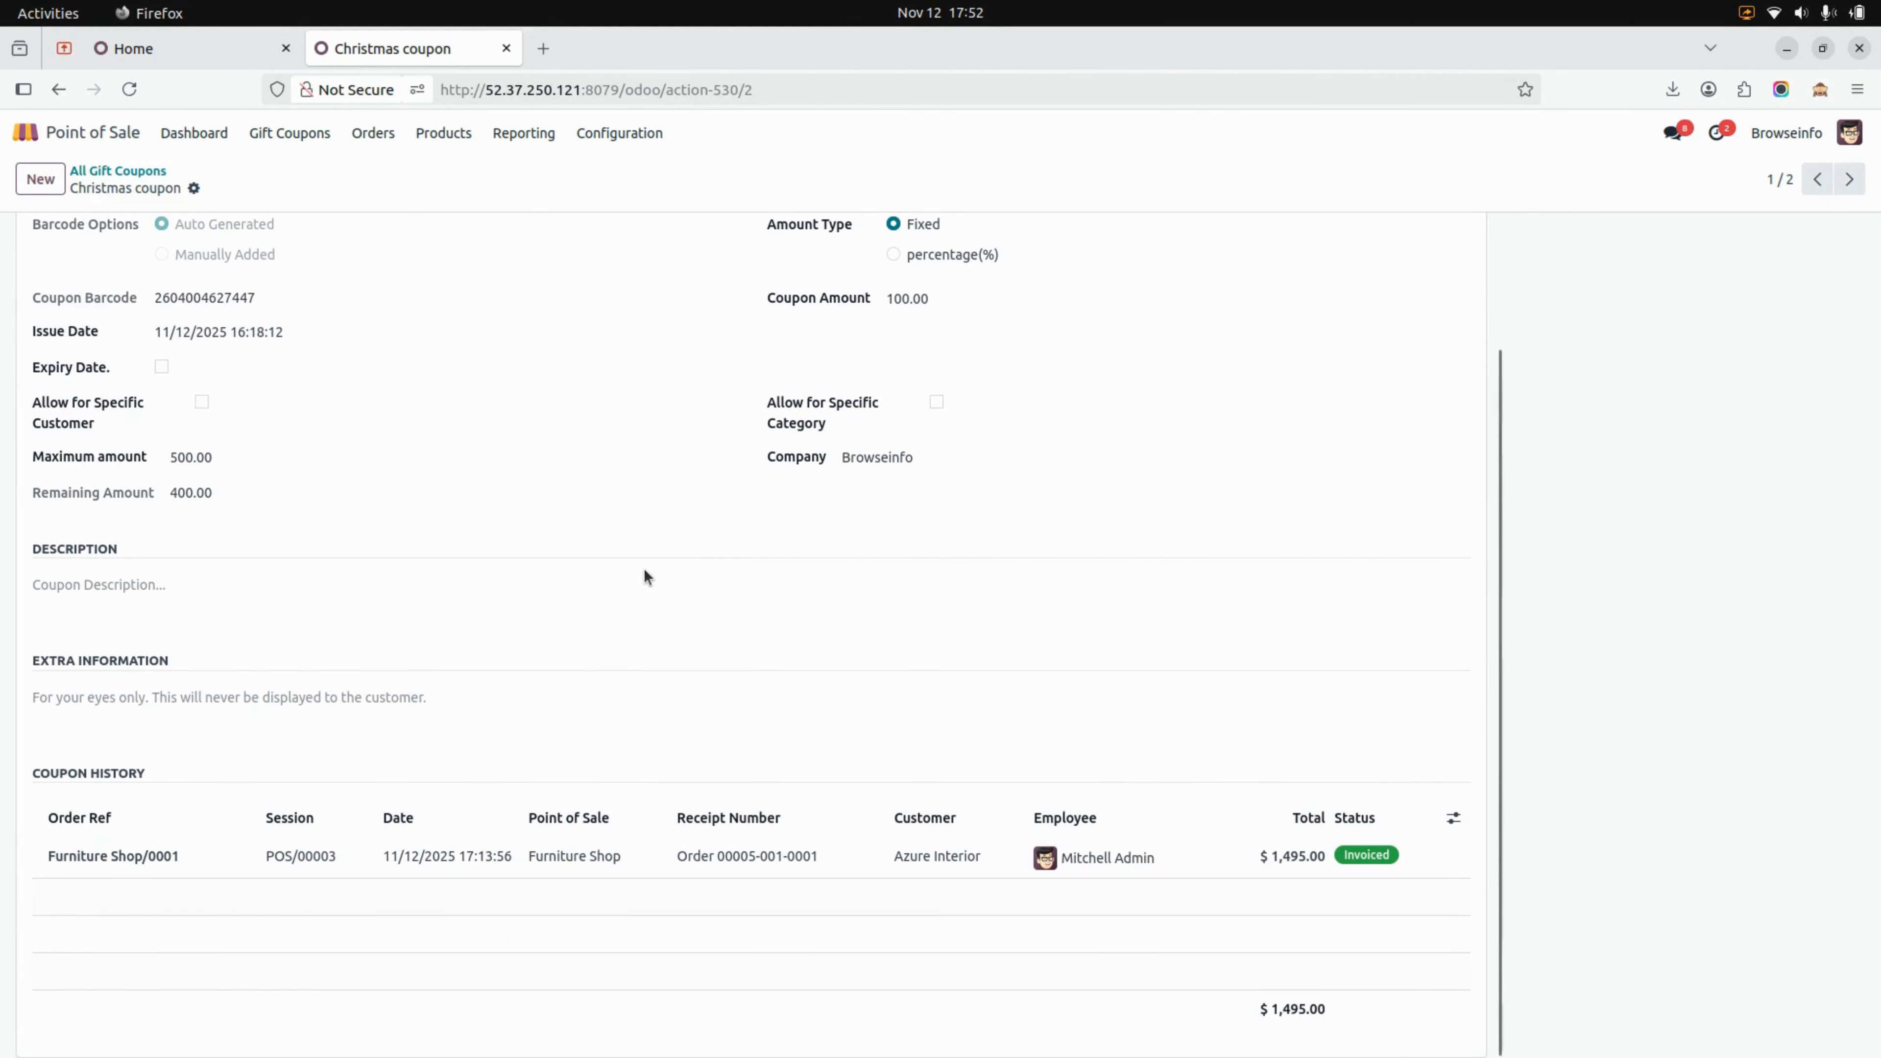
{"action": "scroll", "coordinate": [644, 577], "scroll_direction": "up", "scroll_amount": 3}
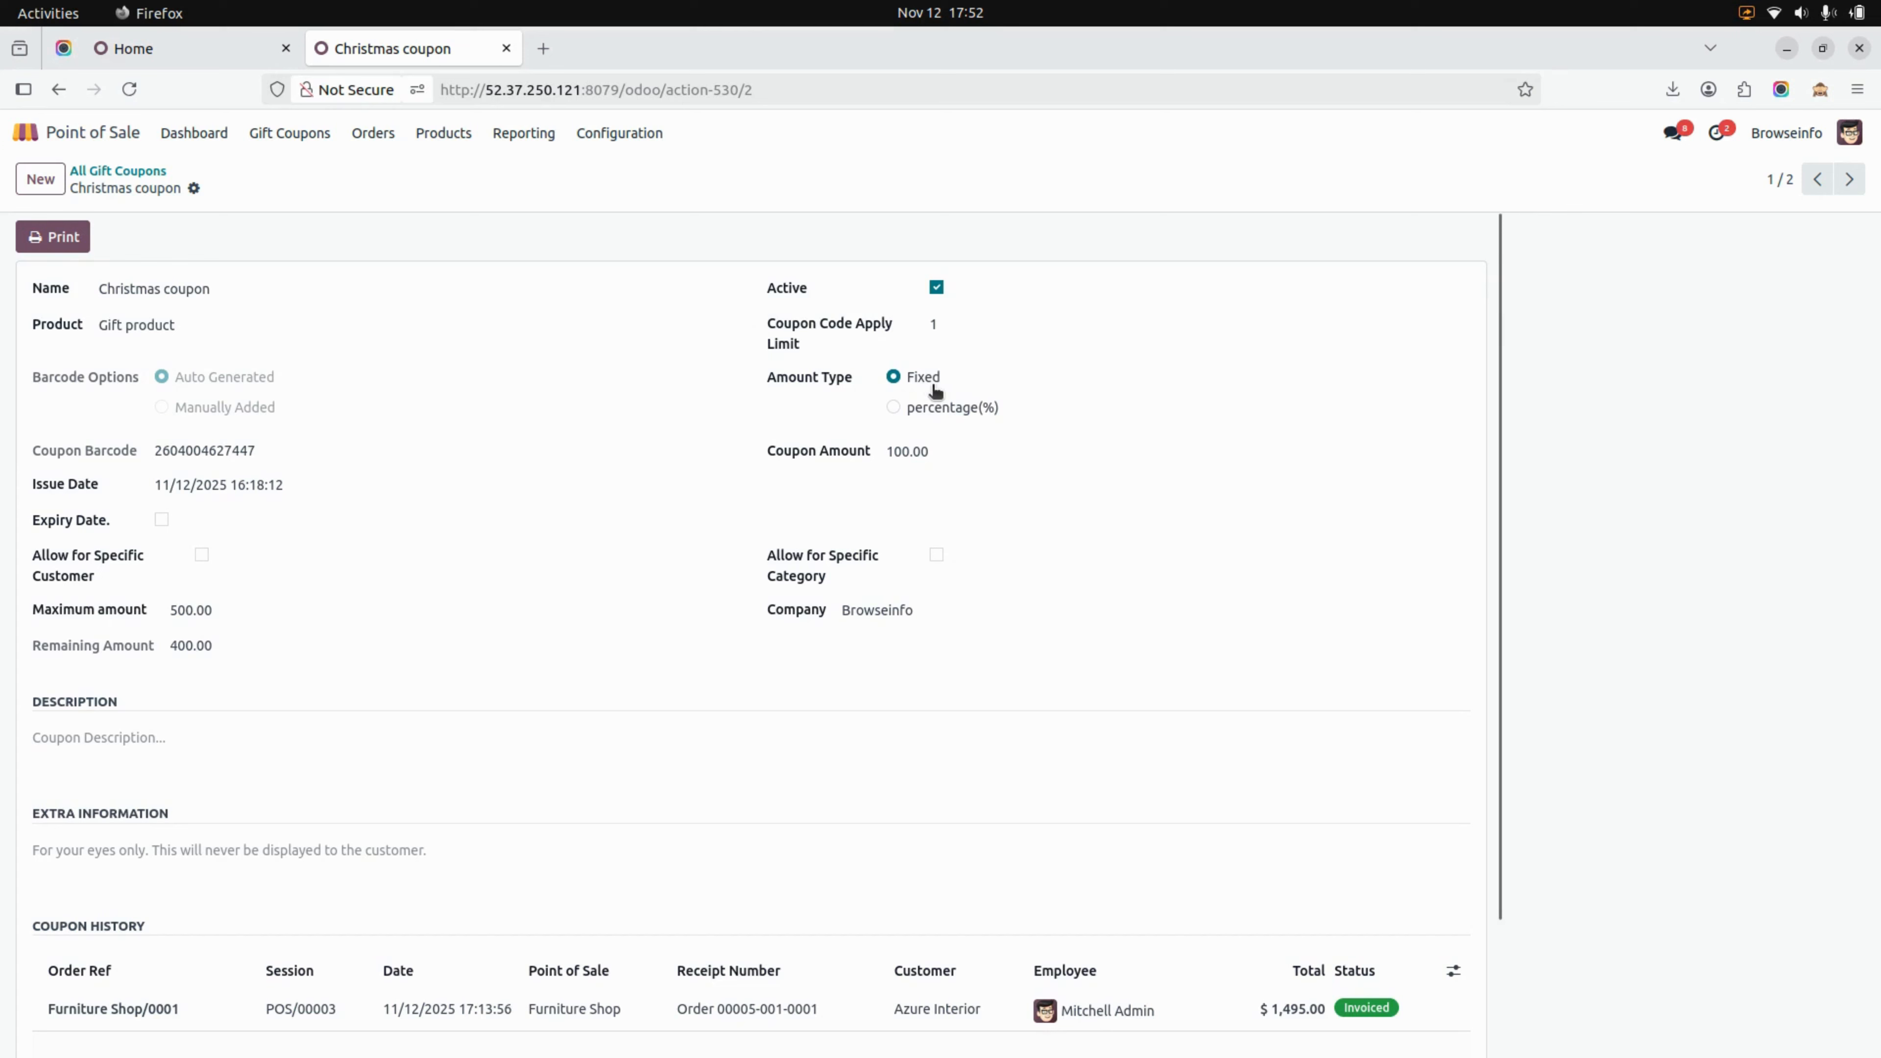
Change the coupon's amount type to percentage(%), save the record and print the coupon
{"action": "left_click", "coordinate": [935, 407]}
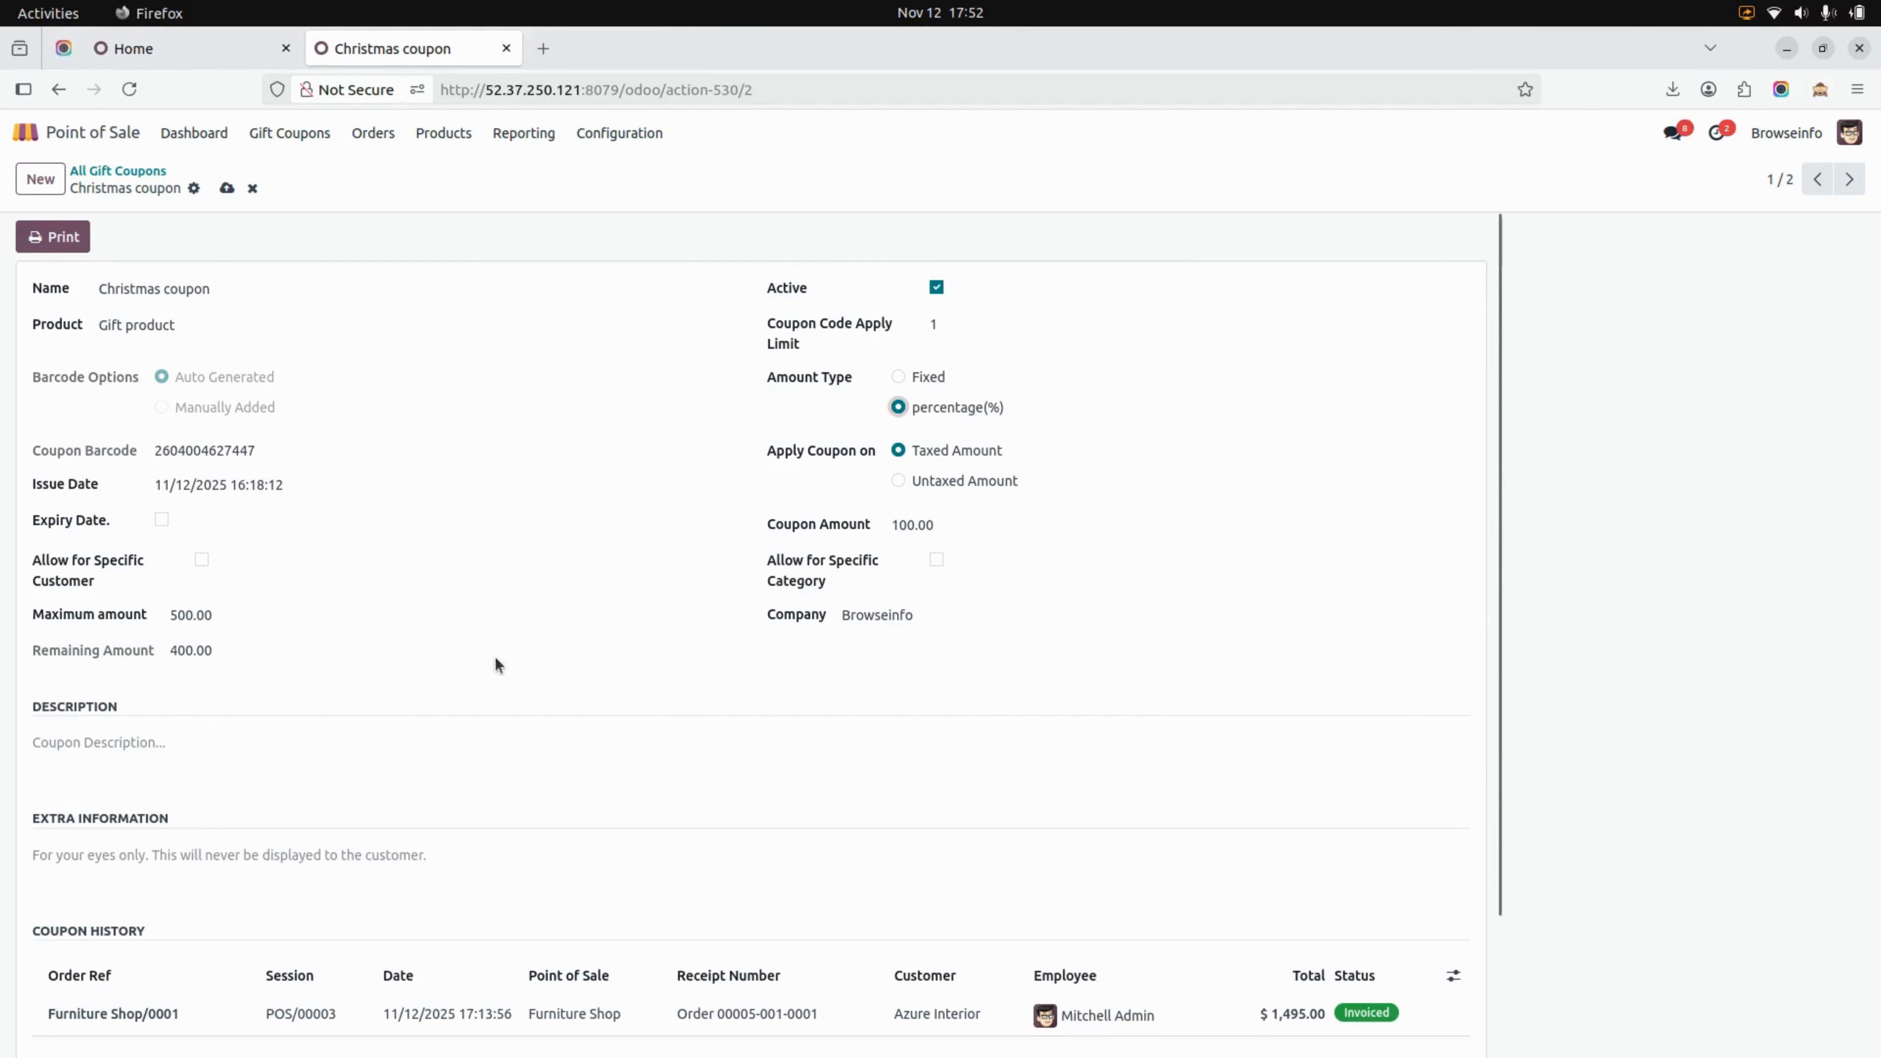
{"action": "scroll", "coordinate": [356, 640], "scroll_direction": "down", "scroll_amount": 2}
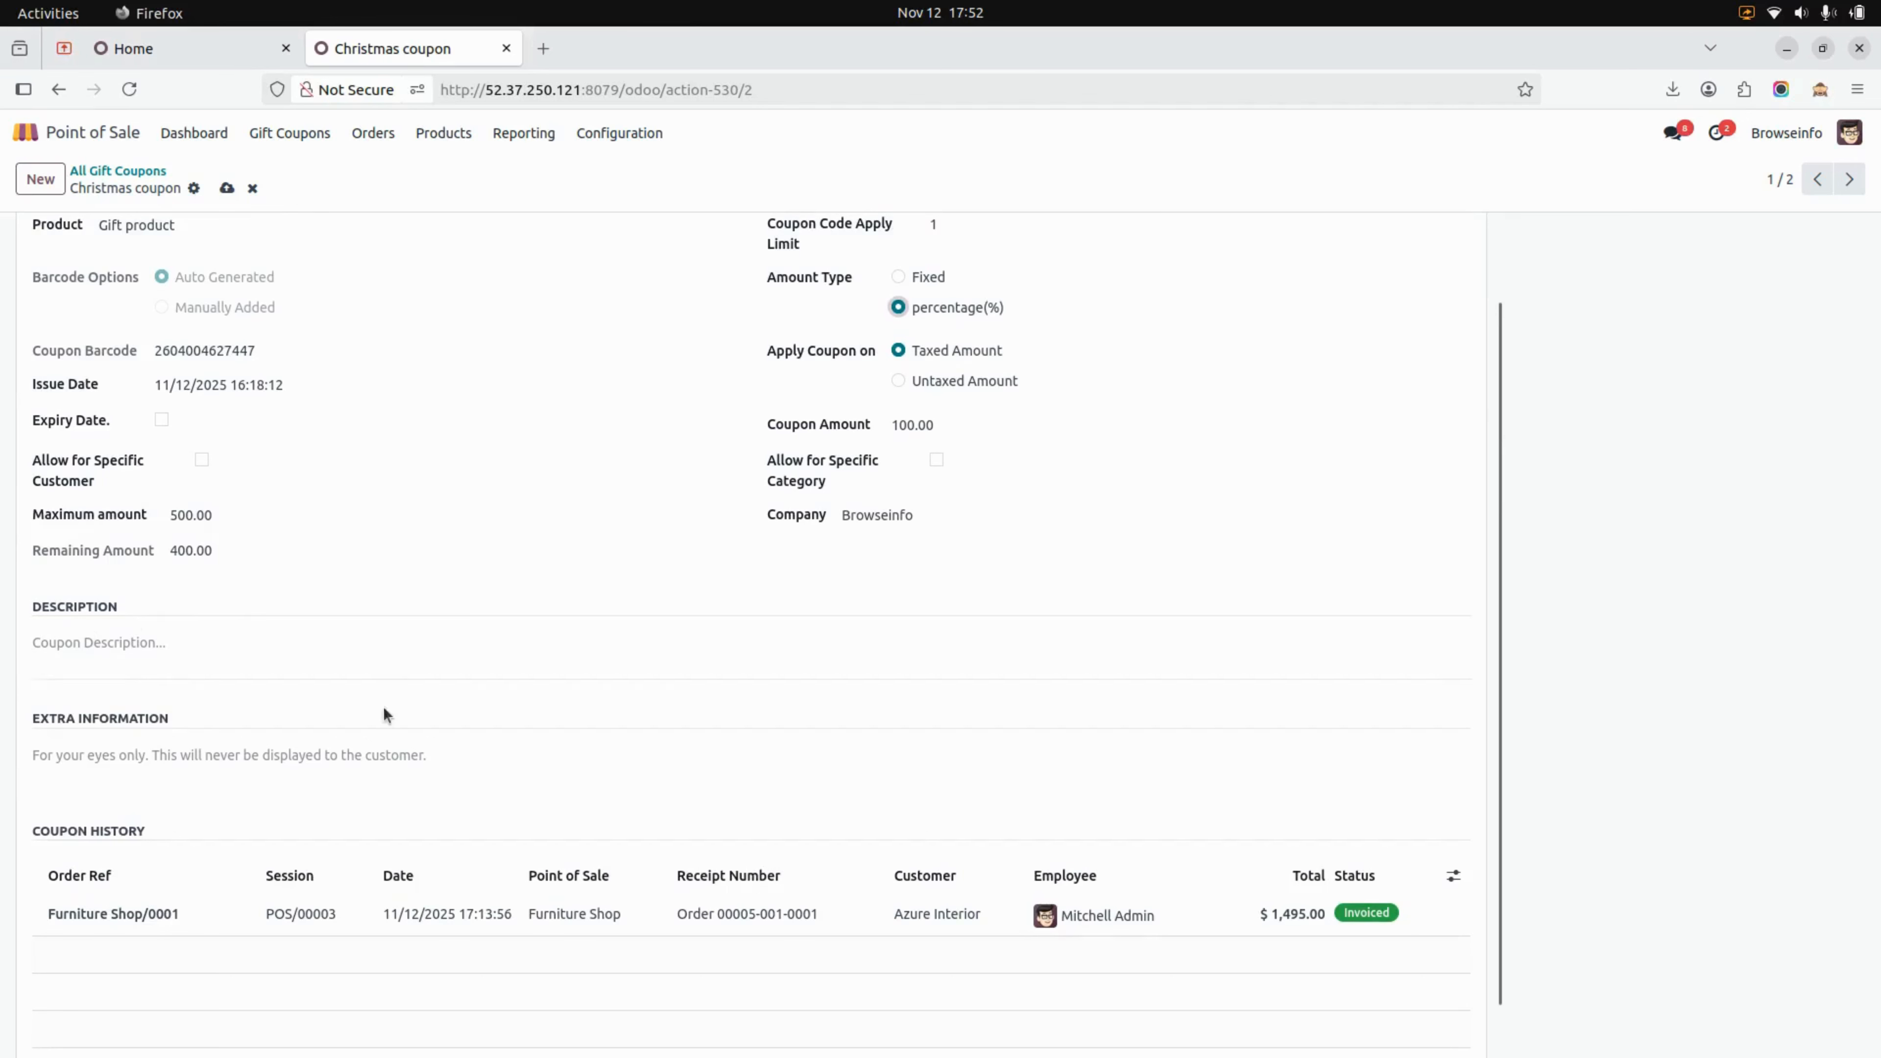
{"action": "scroll", "coordinate": [474, 745], "scroll_direction": "down", "scroll_amount": 1}
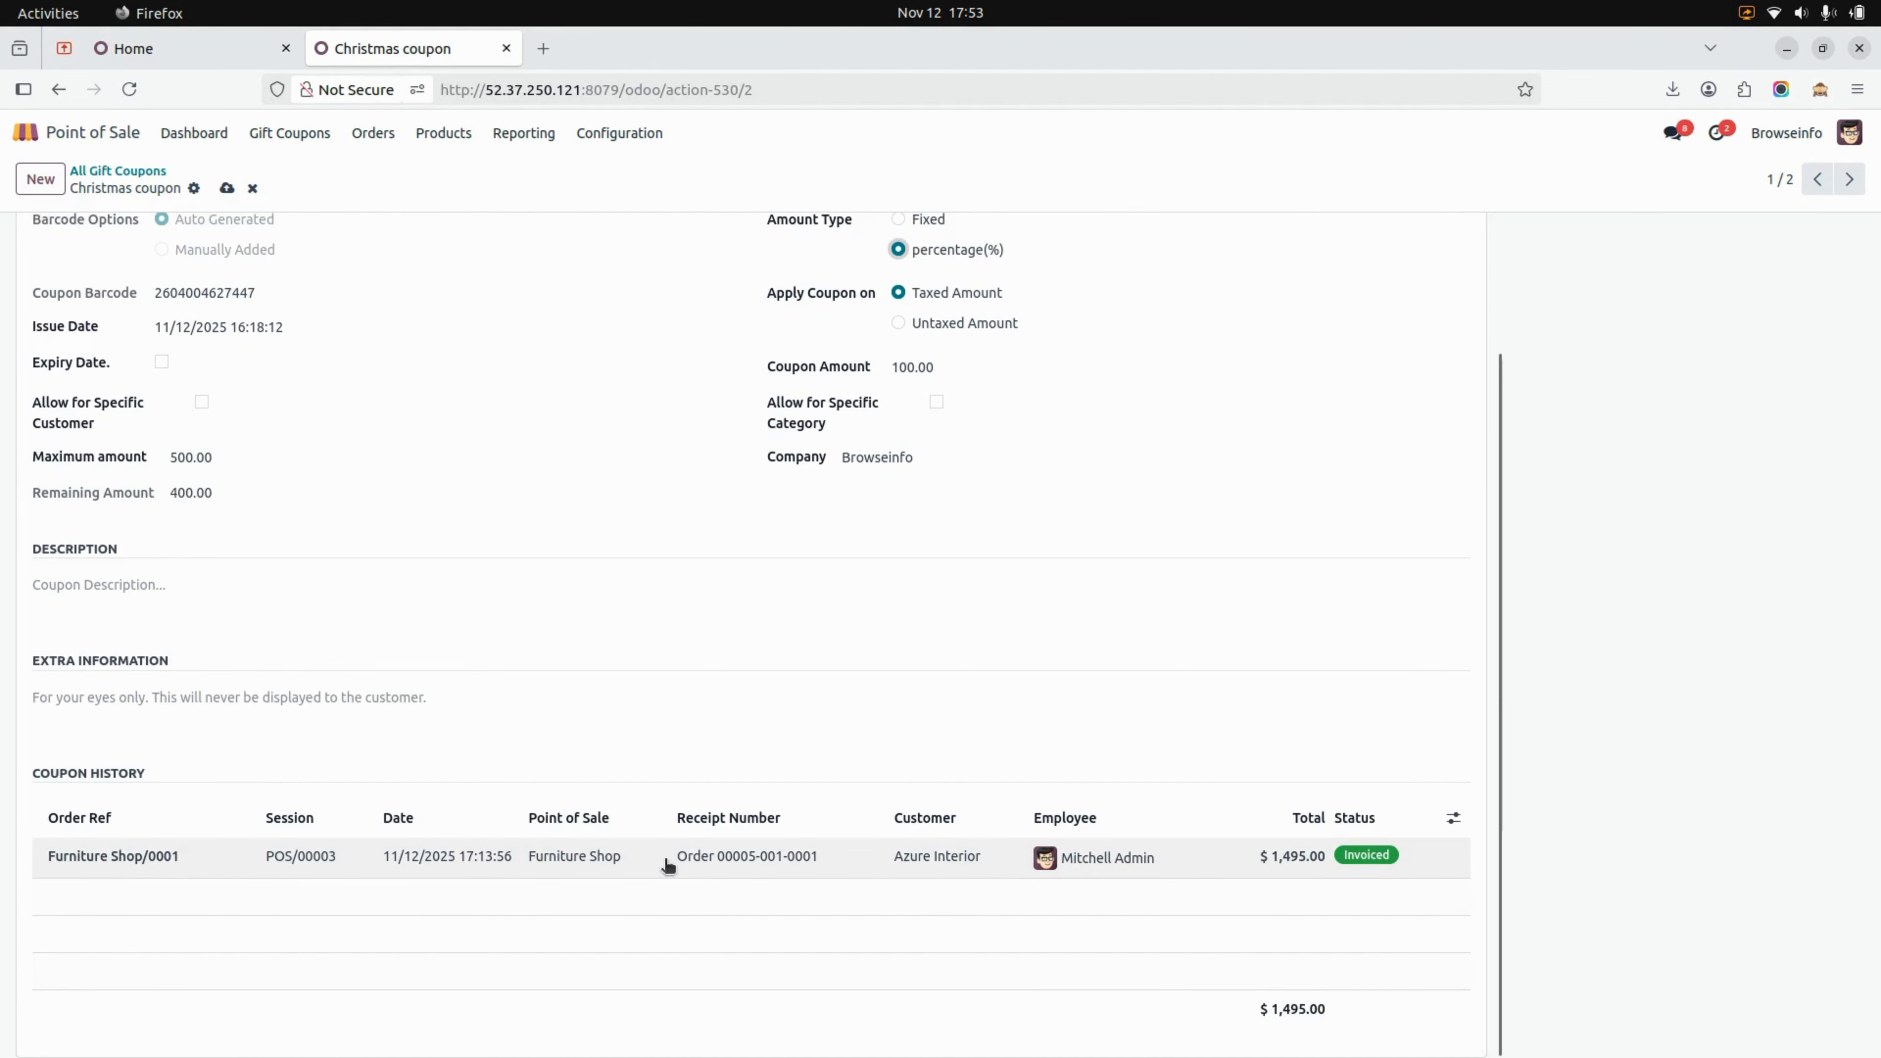
{"action": "scroll", "coordinate": [565, 937], "scroll_direction": "up", "scroll_amount": 3}
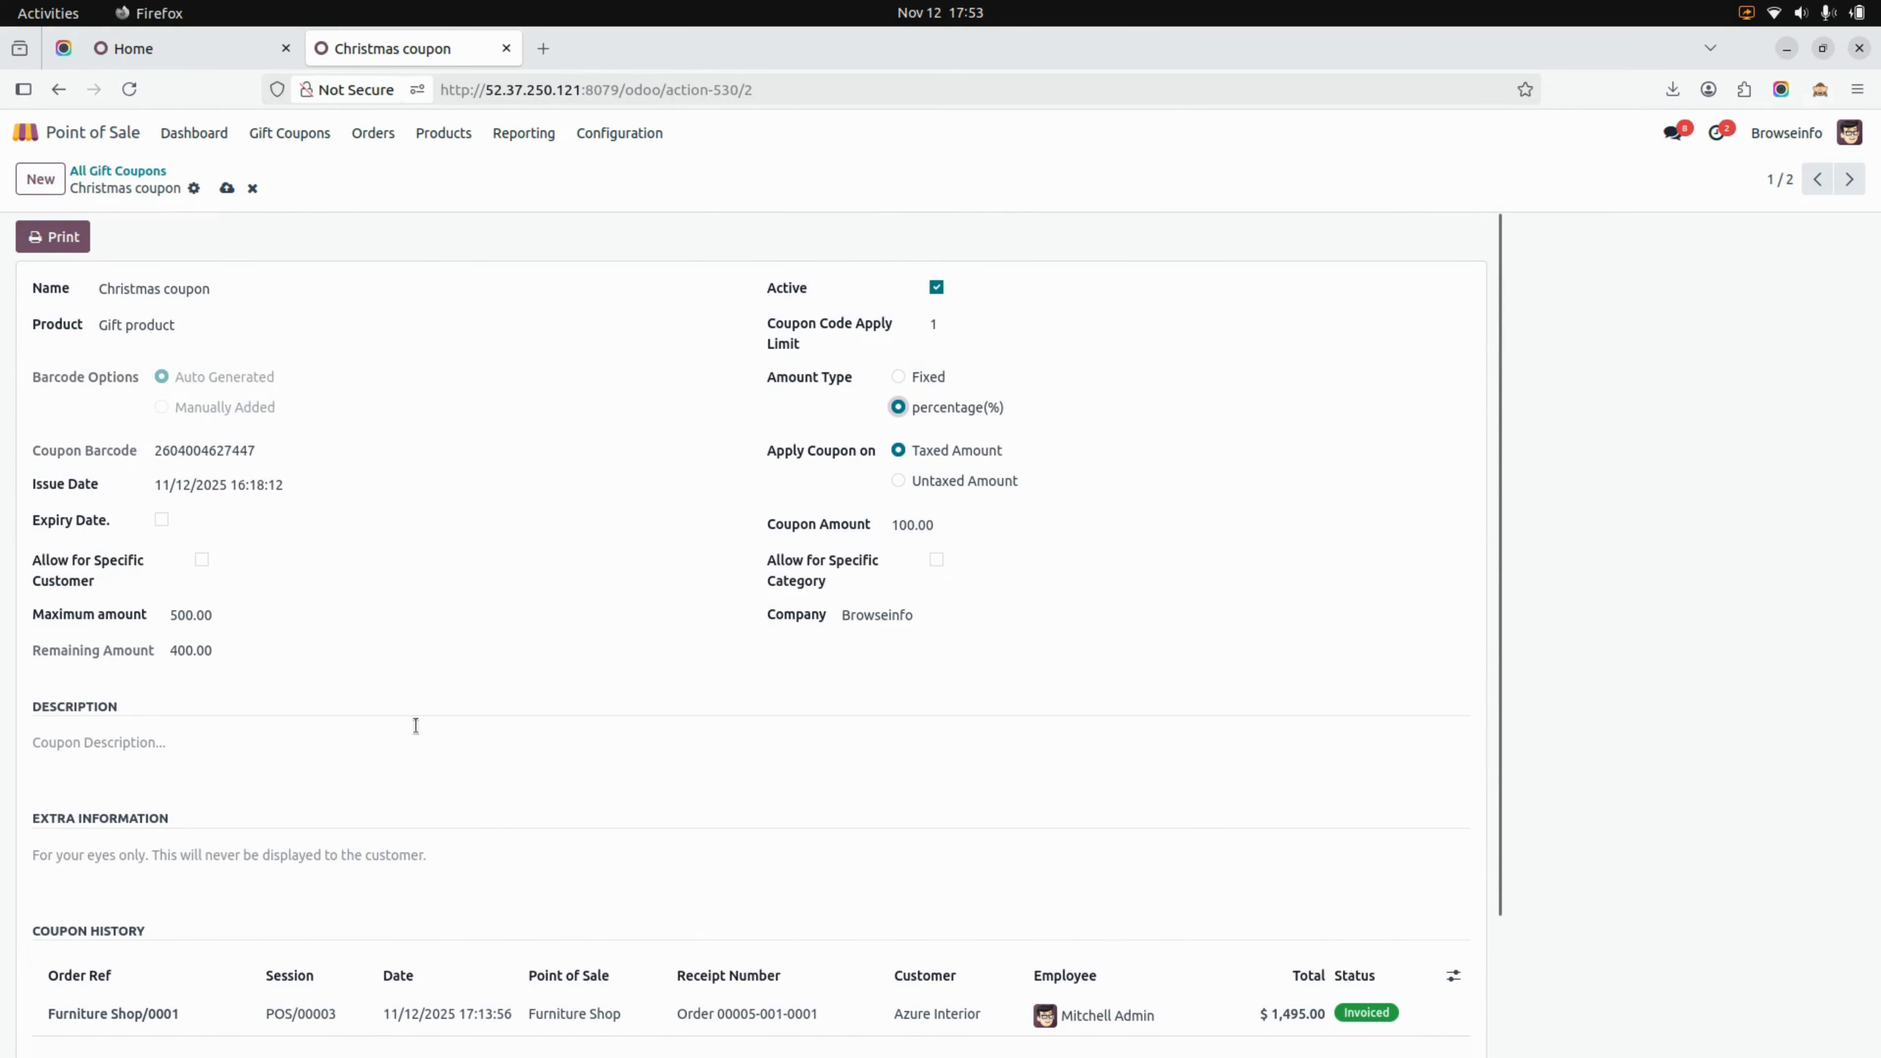
{"action": "left_click", "coordinate": [228, 191]}
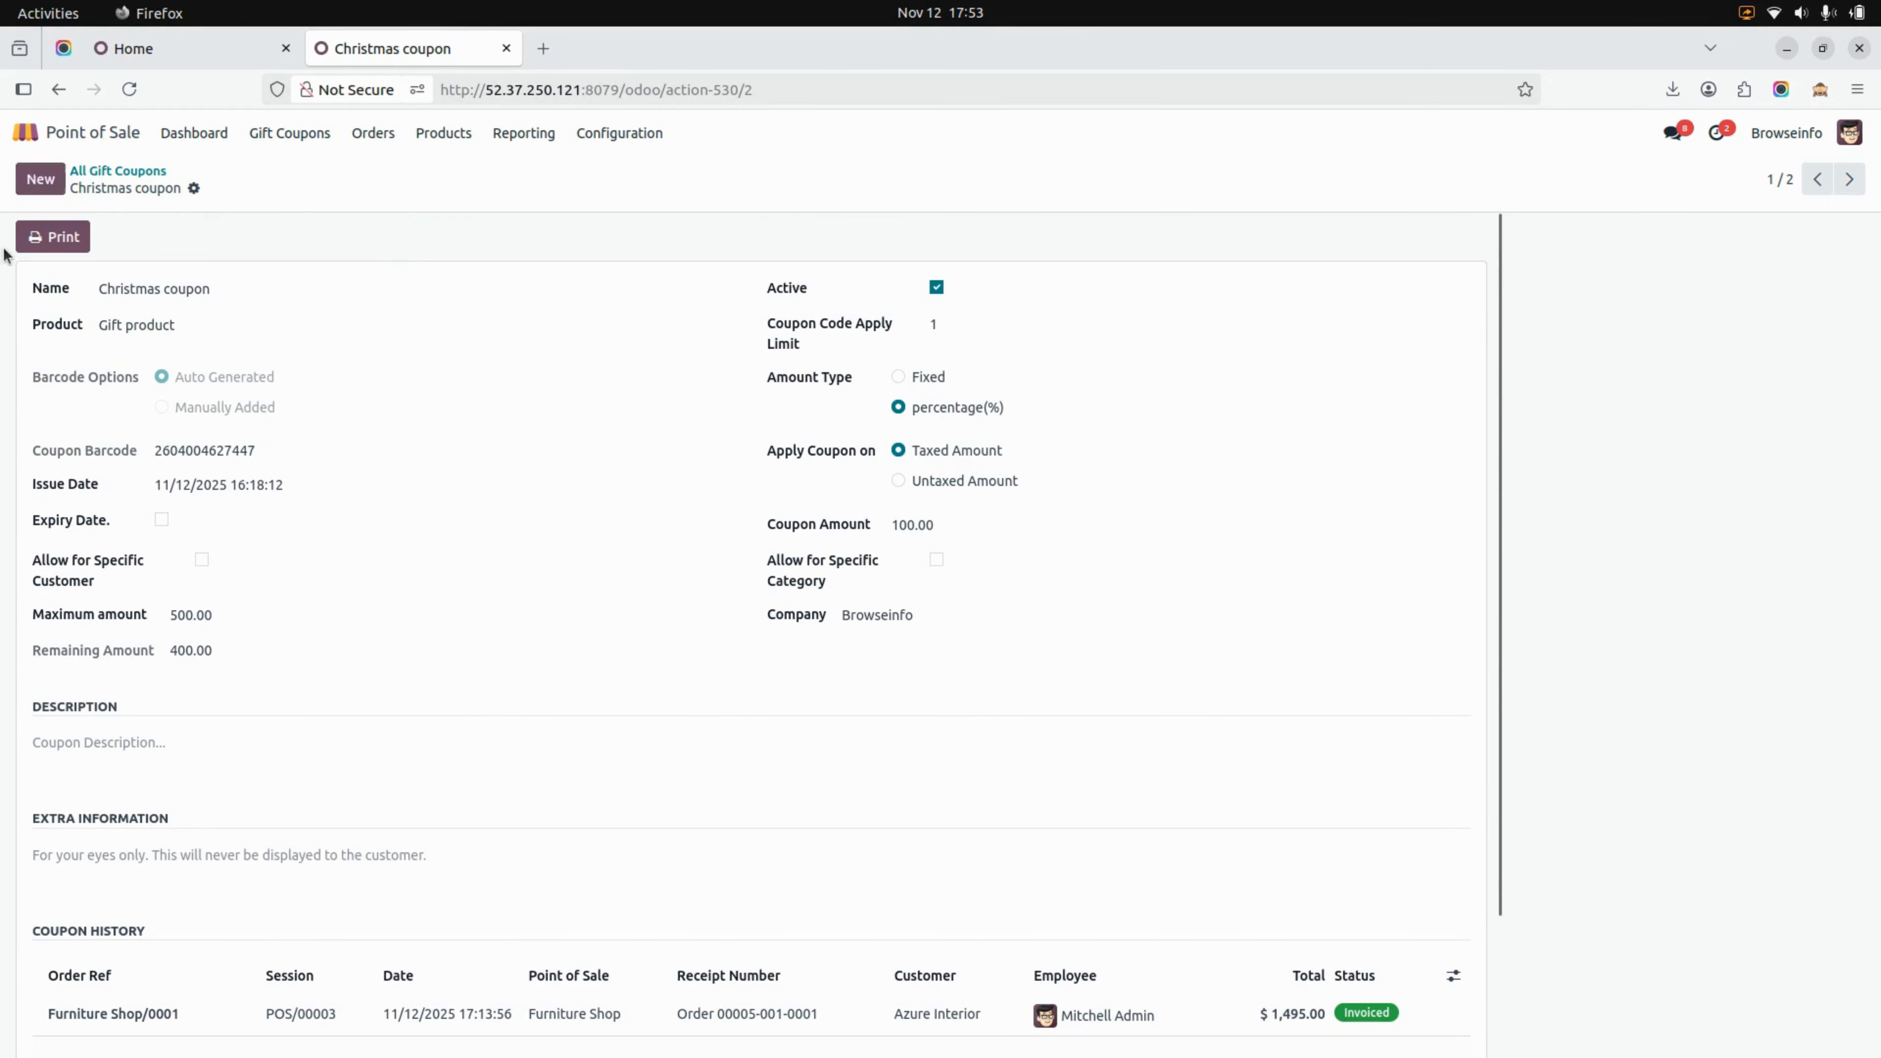
{"action": "left_click", "coordinate": [36, 238]}
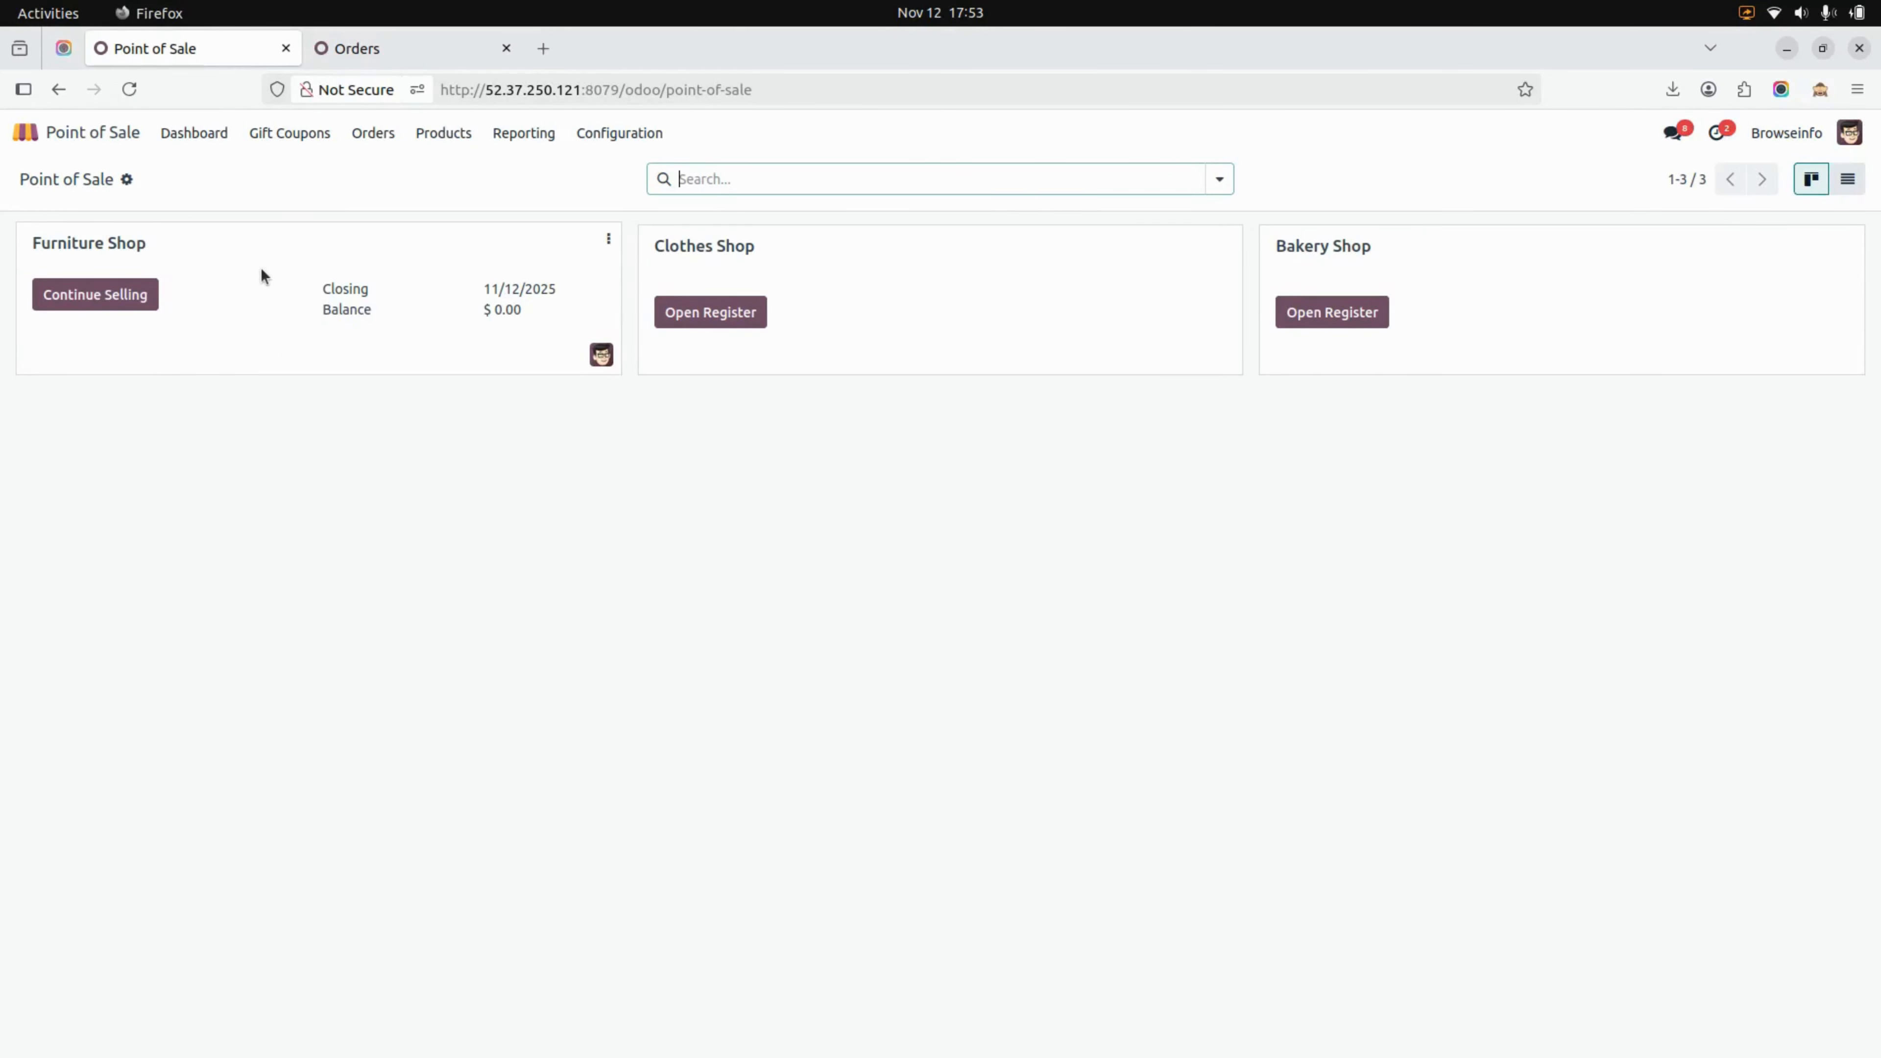
Continue selling in the Furniture Shop and add one Gift product to the order
{"action": "left_click", "coordinate": [199, 141]}
{"action": "left_click", "coordinate": [107, 300]}
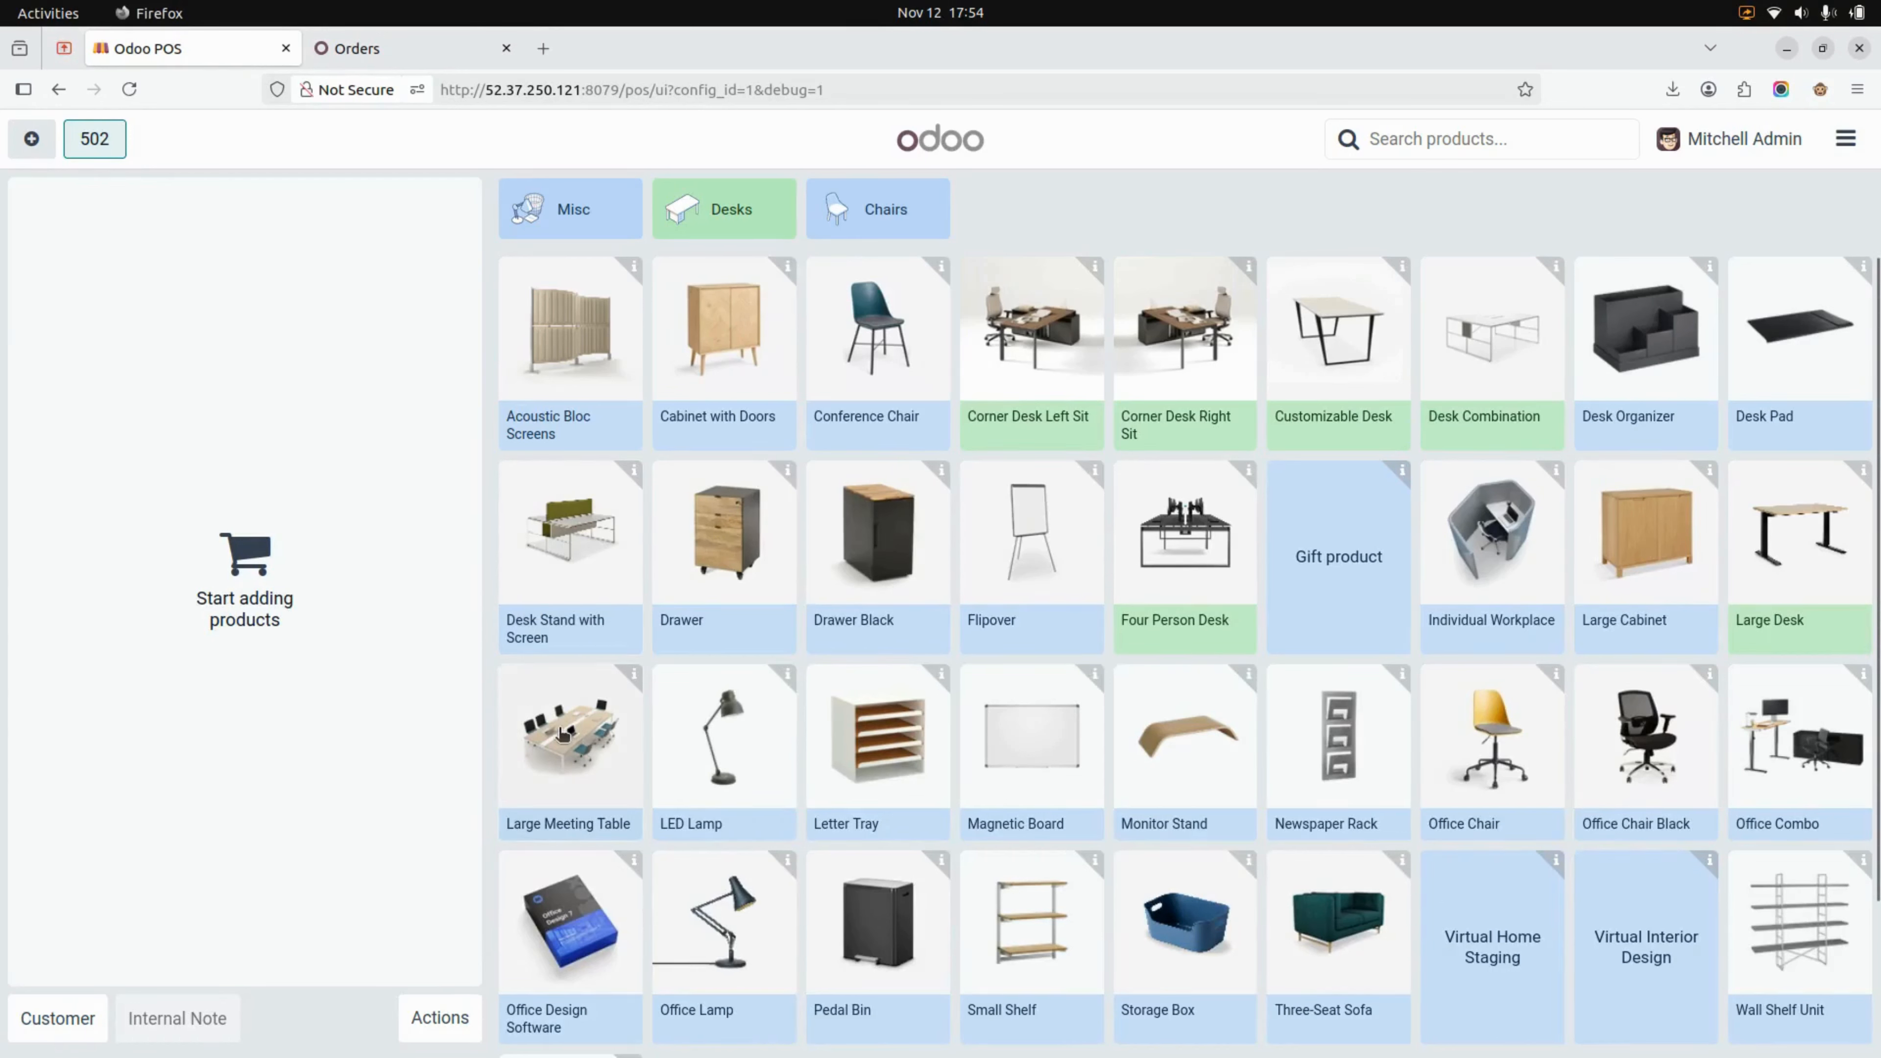
{"action": "left_click", "coordinate": [1354, 581]}
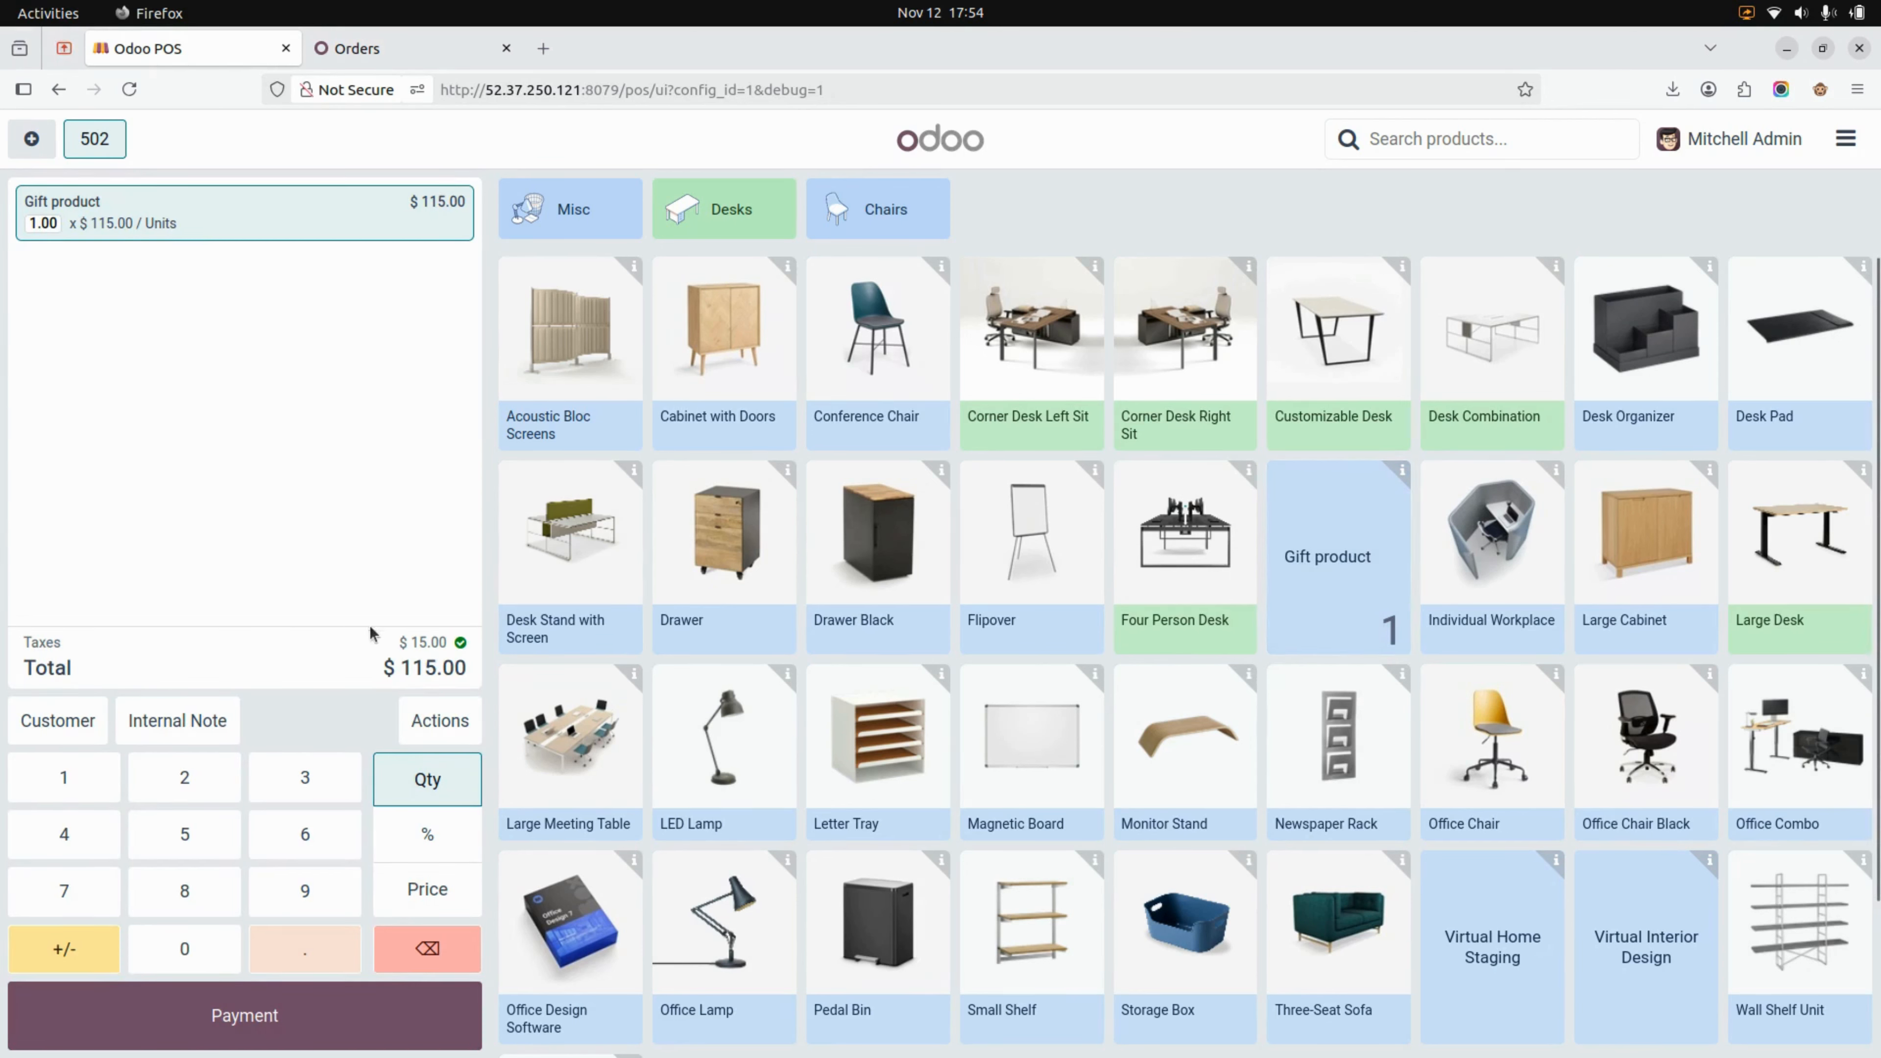
Examine the form for creating a coupon from the order, and leave it without creating one
{"action": "left_click", "coordinate": [434, 733]}
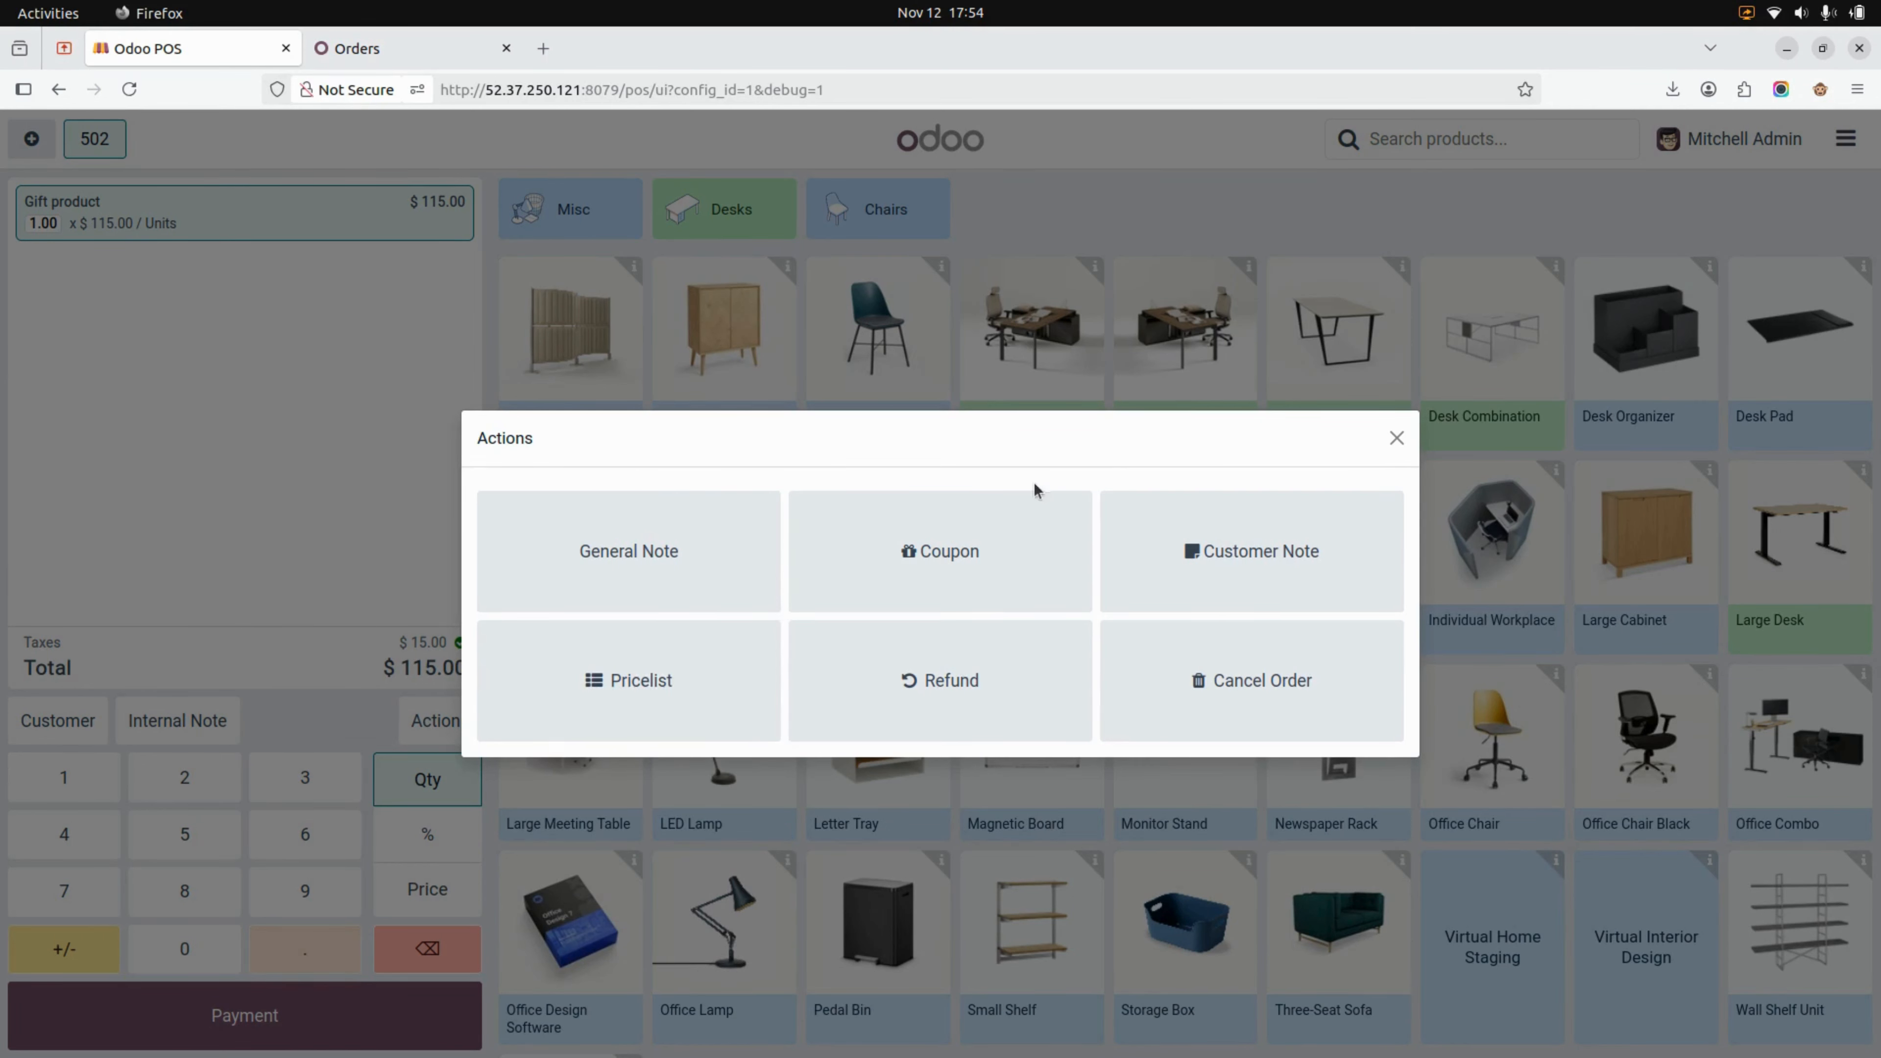
{"action": "left_click", "coordinate": [935, 551]}
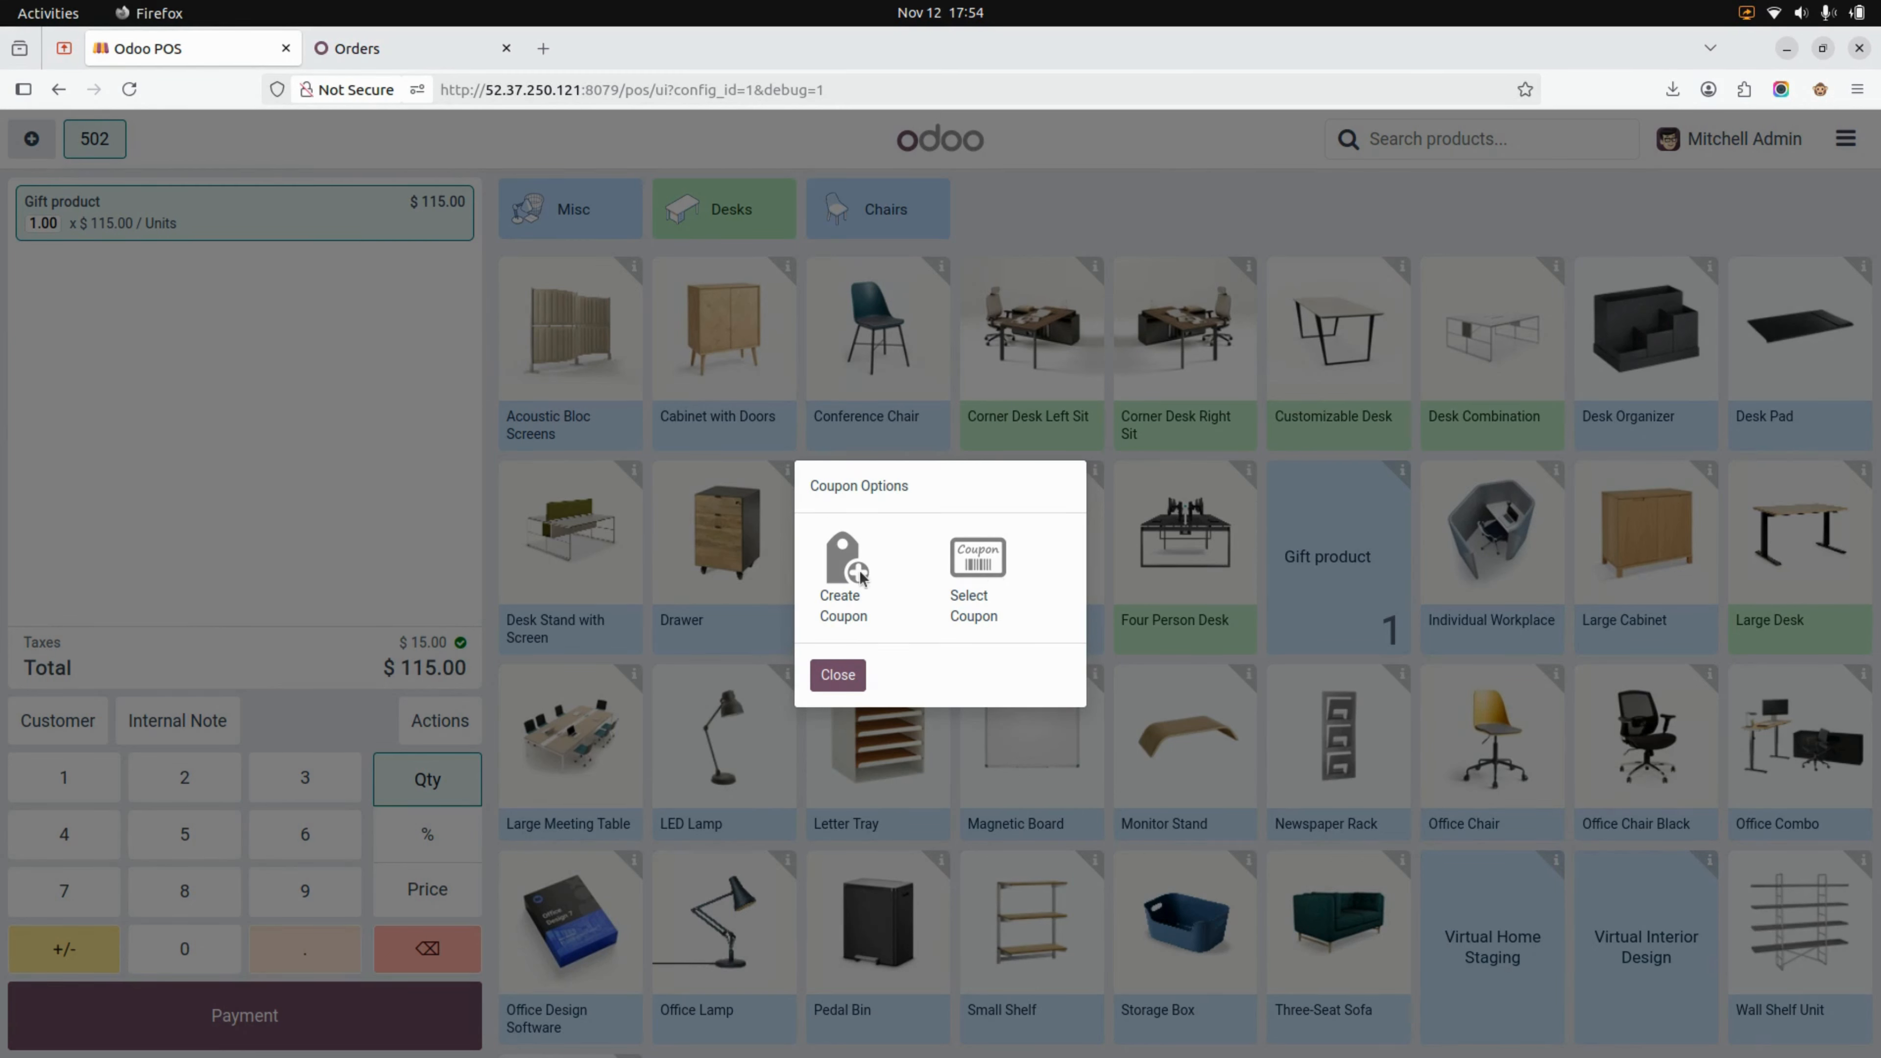
{"action": "left_click", "coordinate": [860, 570]}
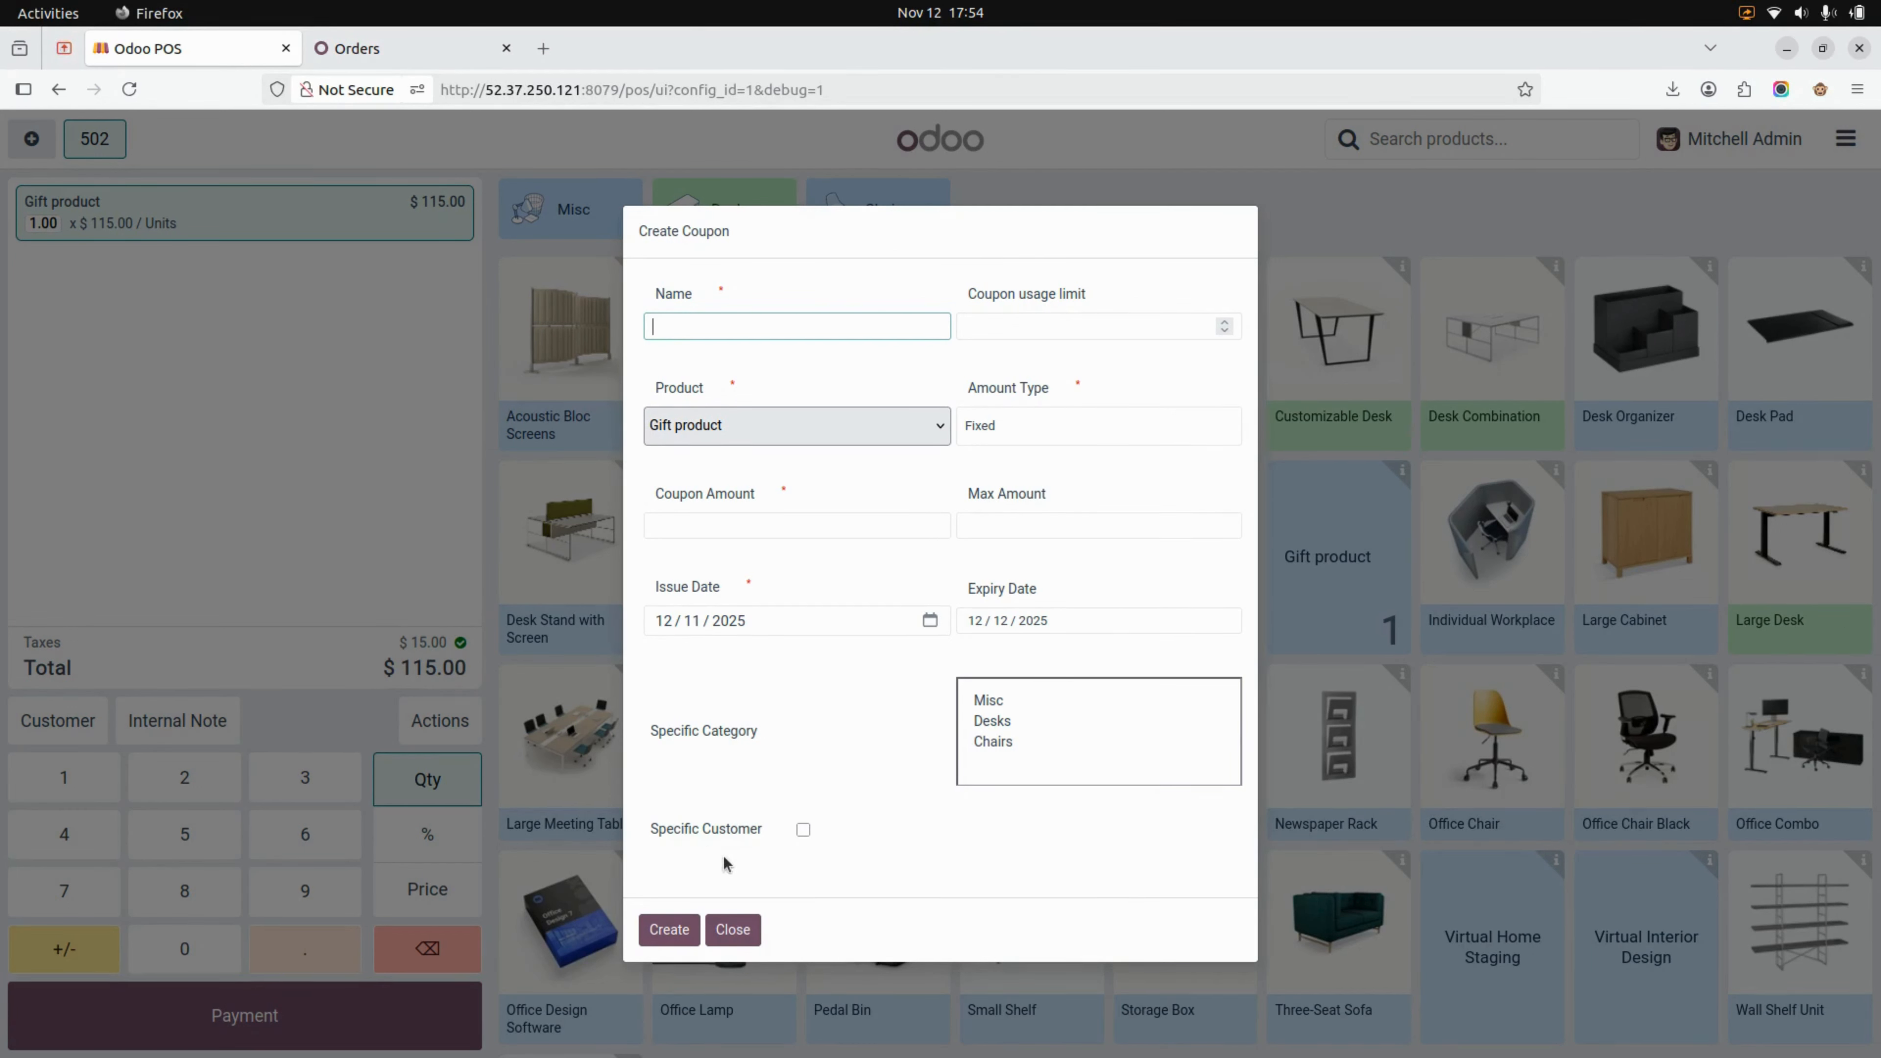
{"action": "left_click", "coordinate": [733, 929]}
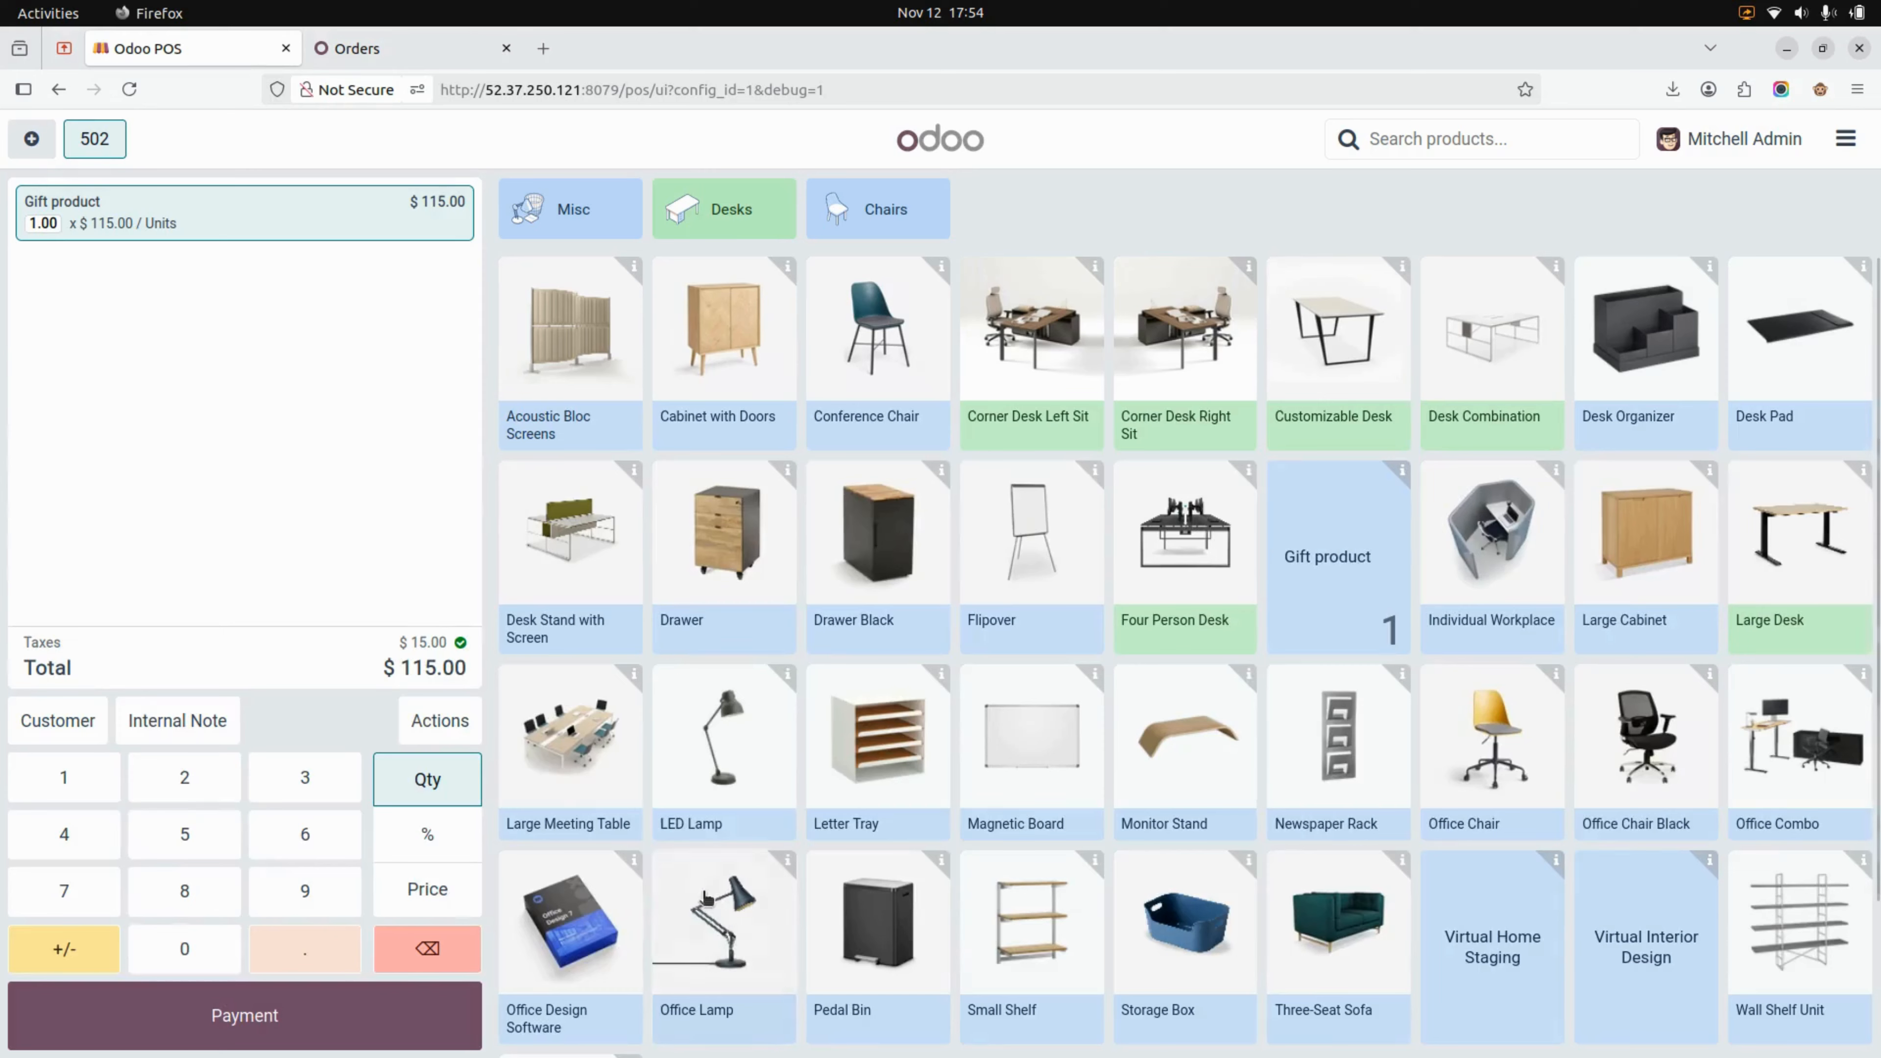
Try to select an existing coupon for the order without an assigned customer
{"action": "left_click", "coordinate": [441, 720]}
{"action": "left_click", "coordinate": [887, 580]}
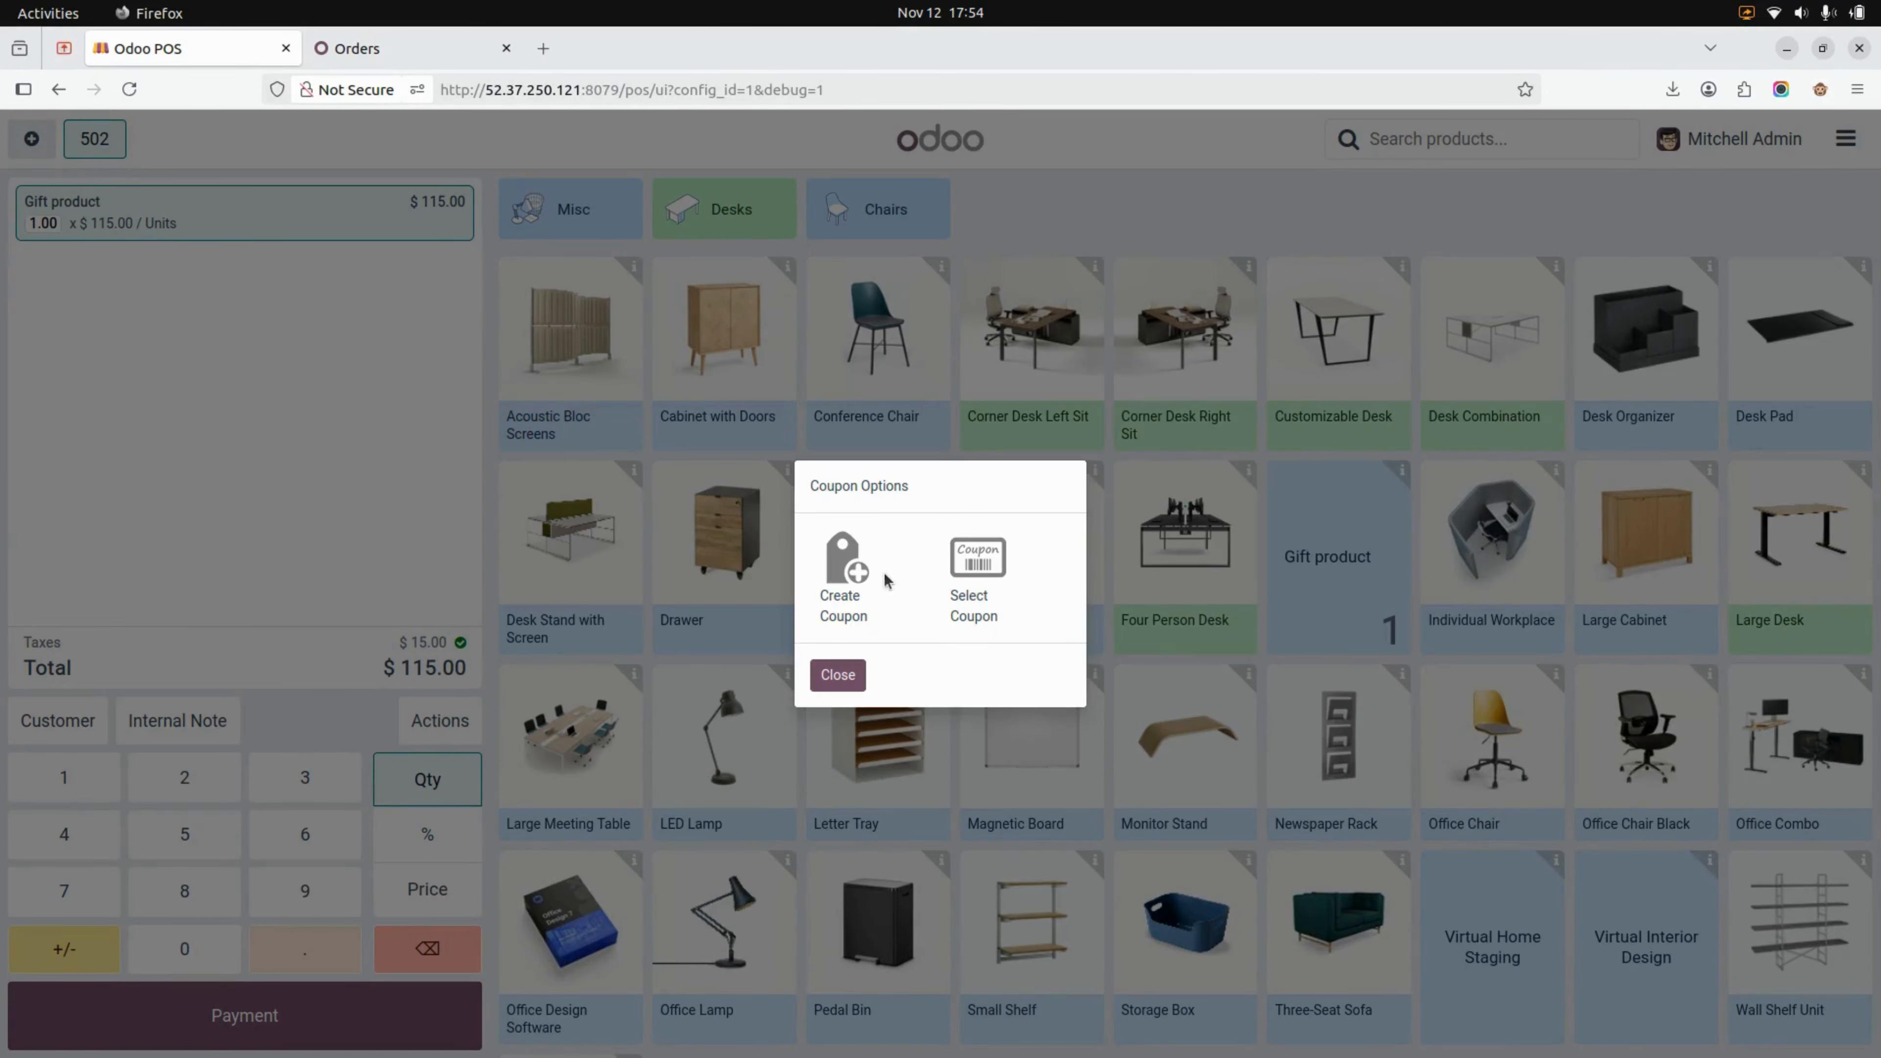
{"action": "left_click", "coordinate": [991, 576]}
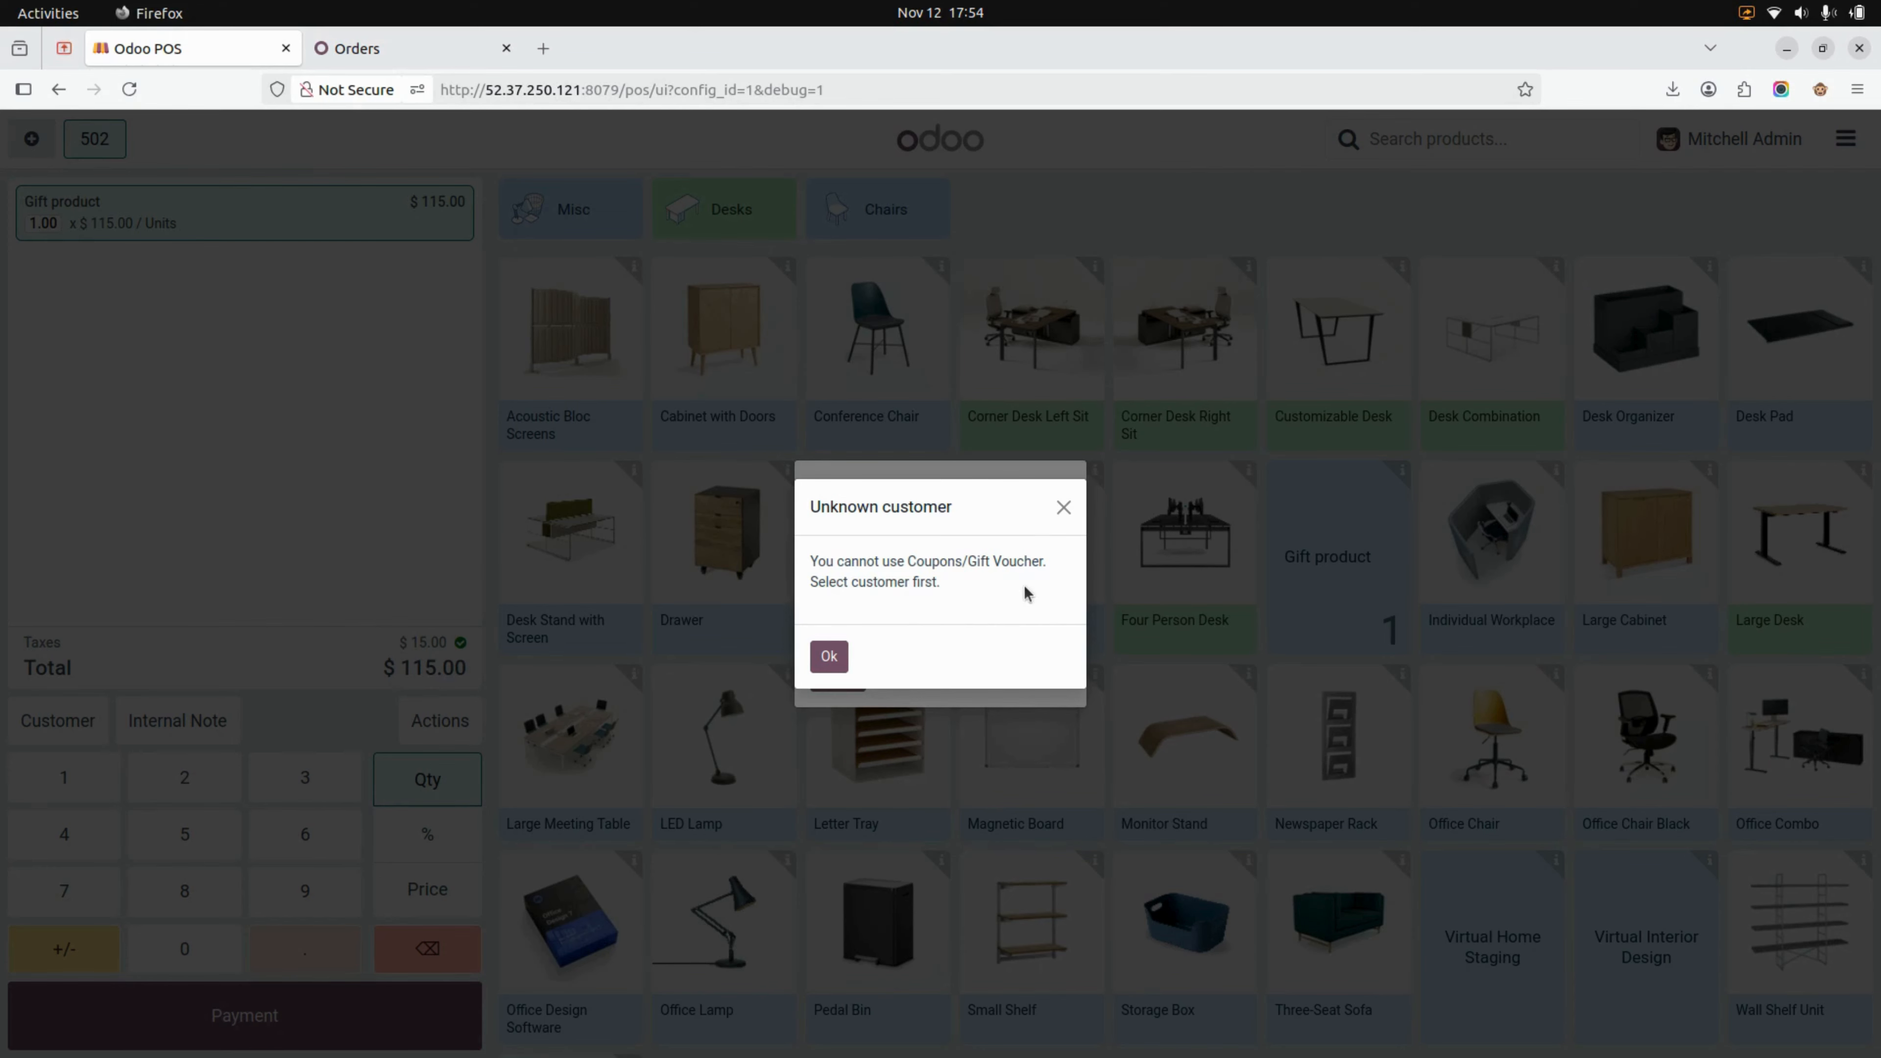
{"action": "left_click", "coordinate": [829, 656]}
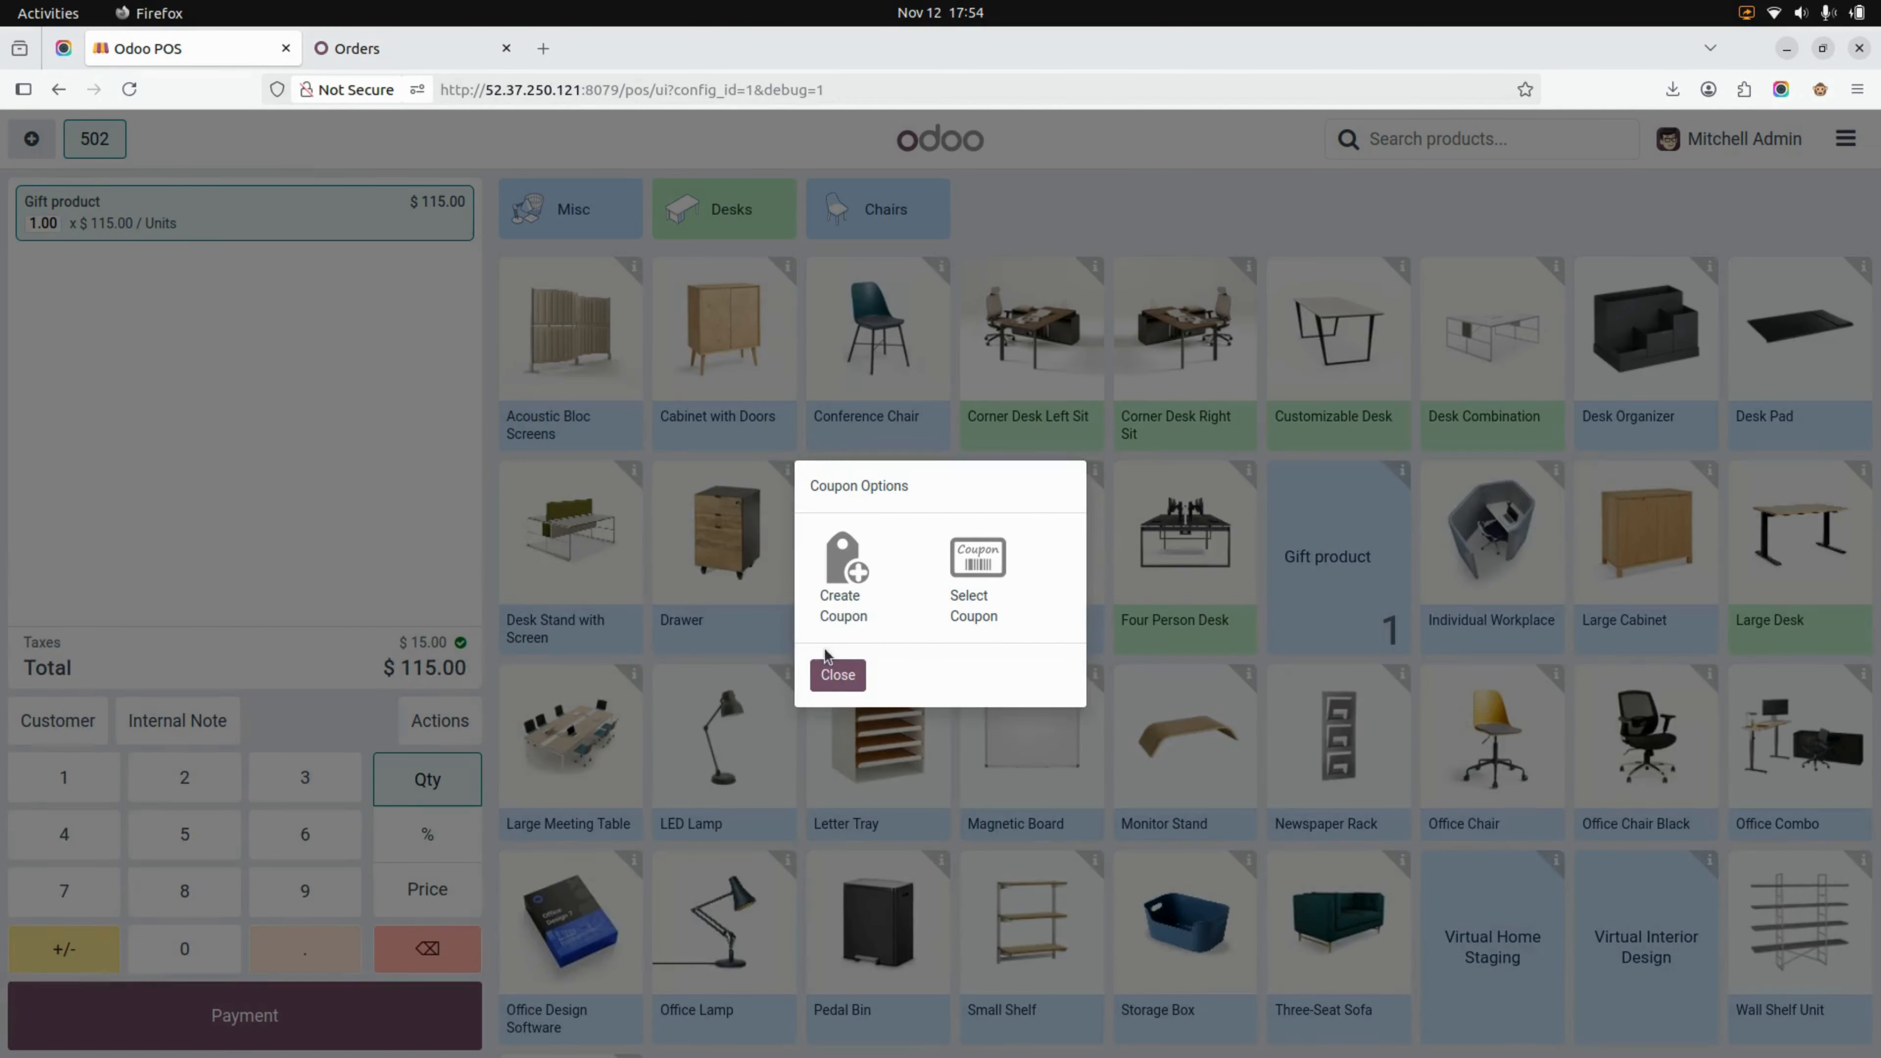
{"action": "left_click", "coordinate": [837, 674]}
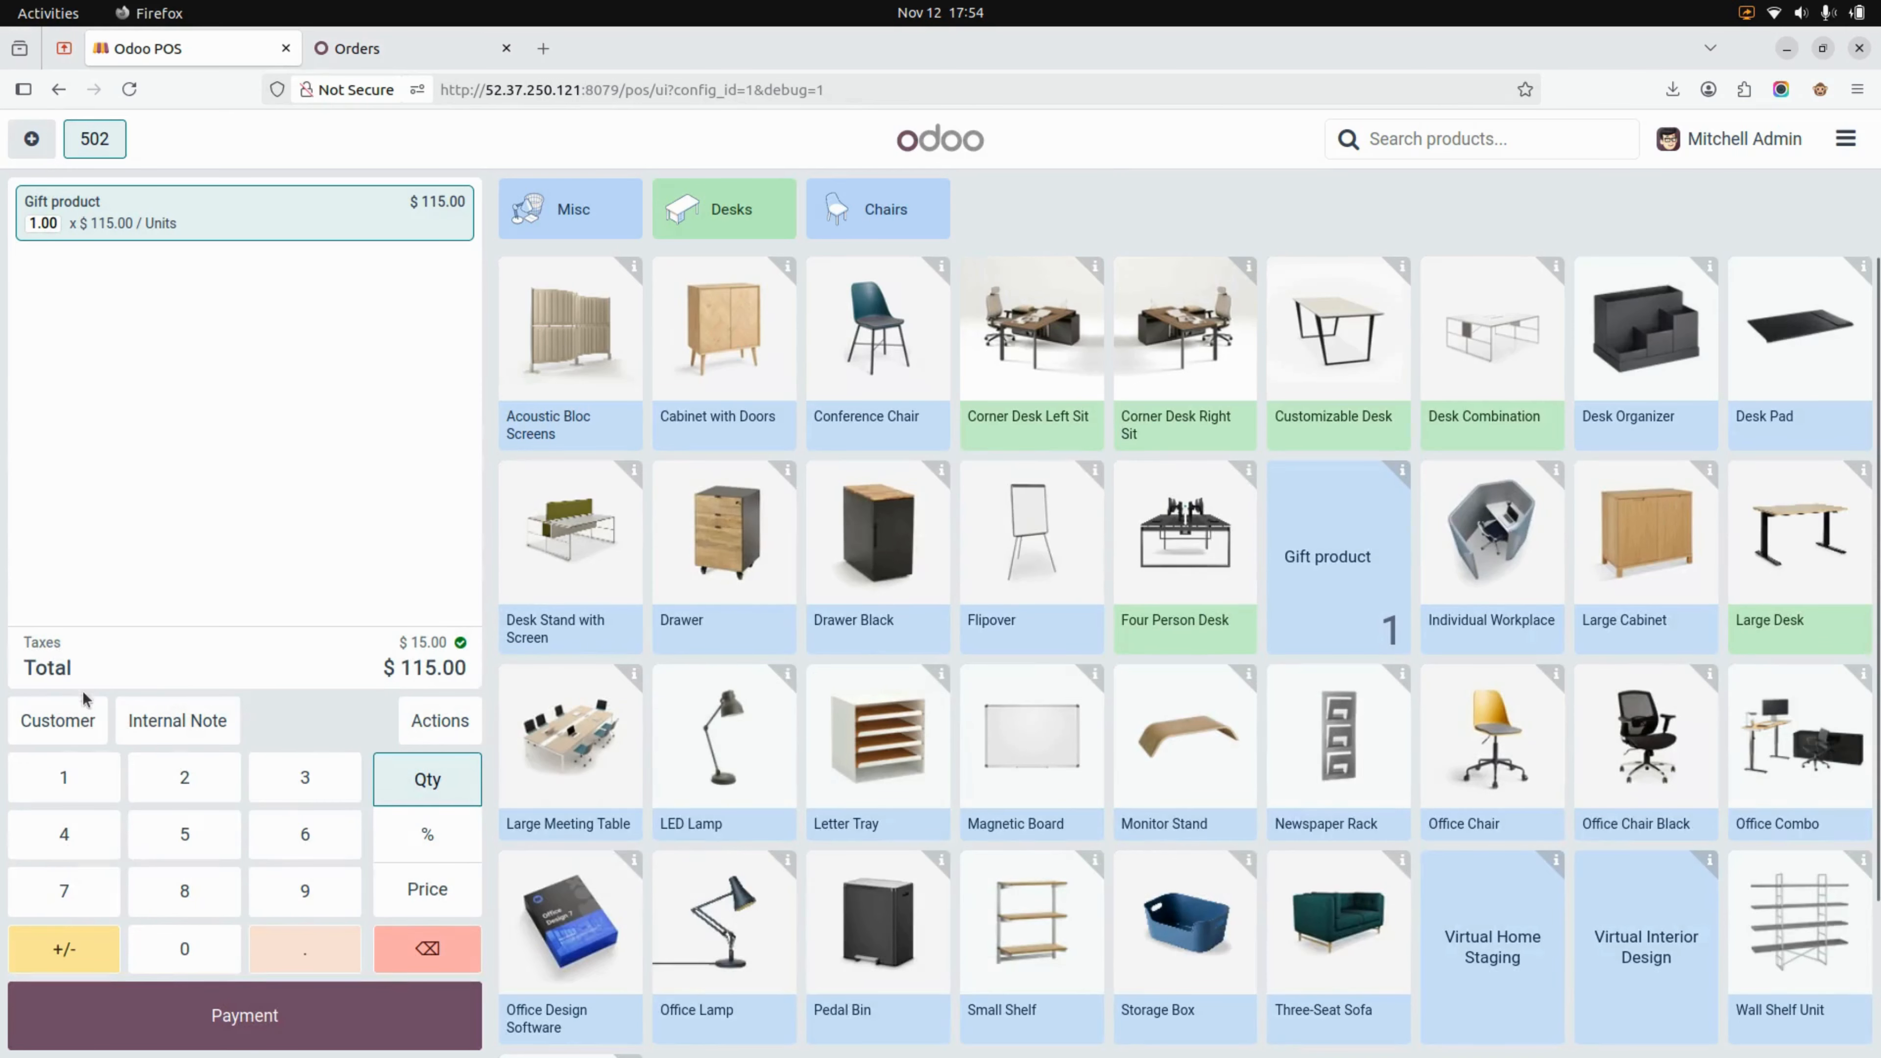
Assign a customer to the current order
{"action": "left_click", "coordinate": [55, 720]}
{"action": "left_click", "coordinate": [716, 333]}
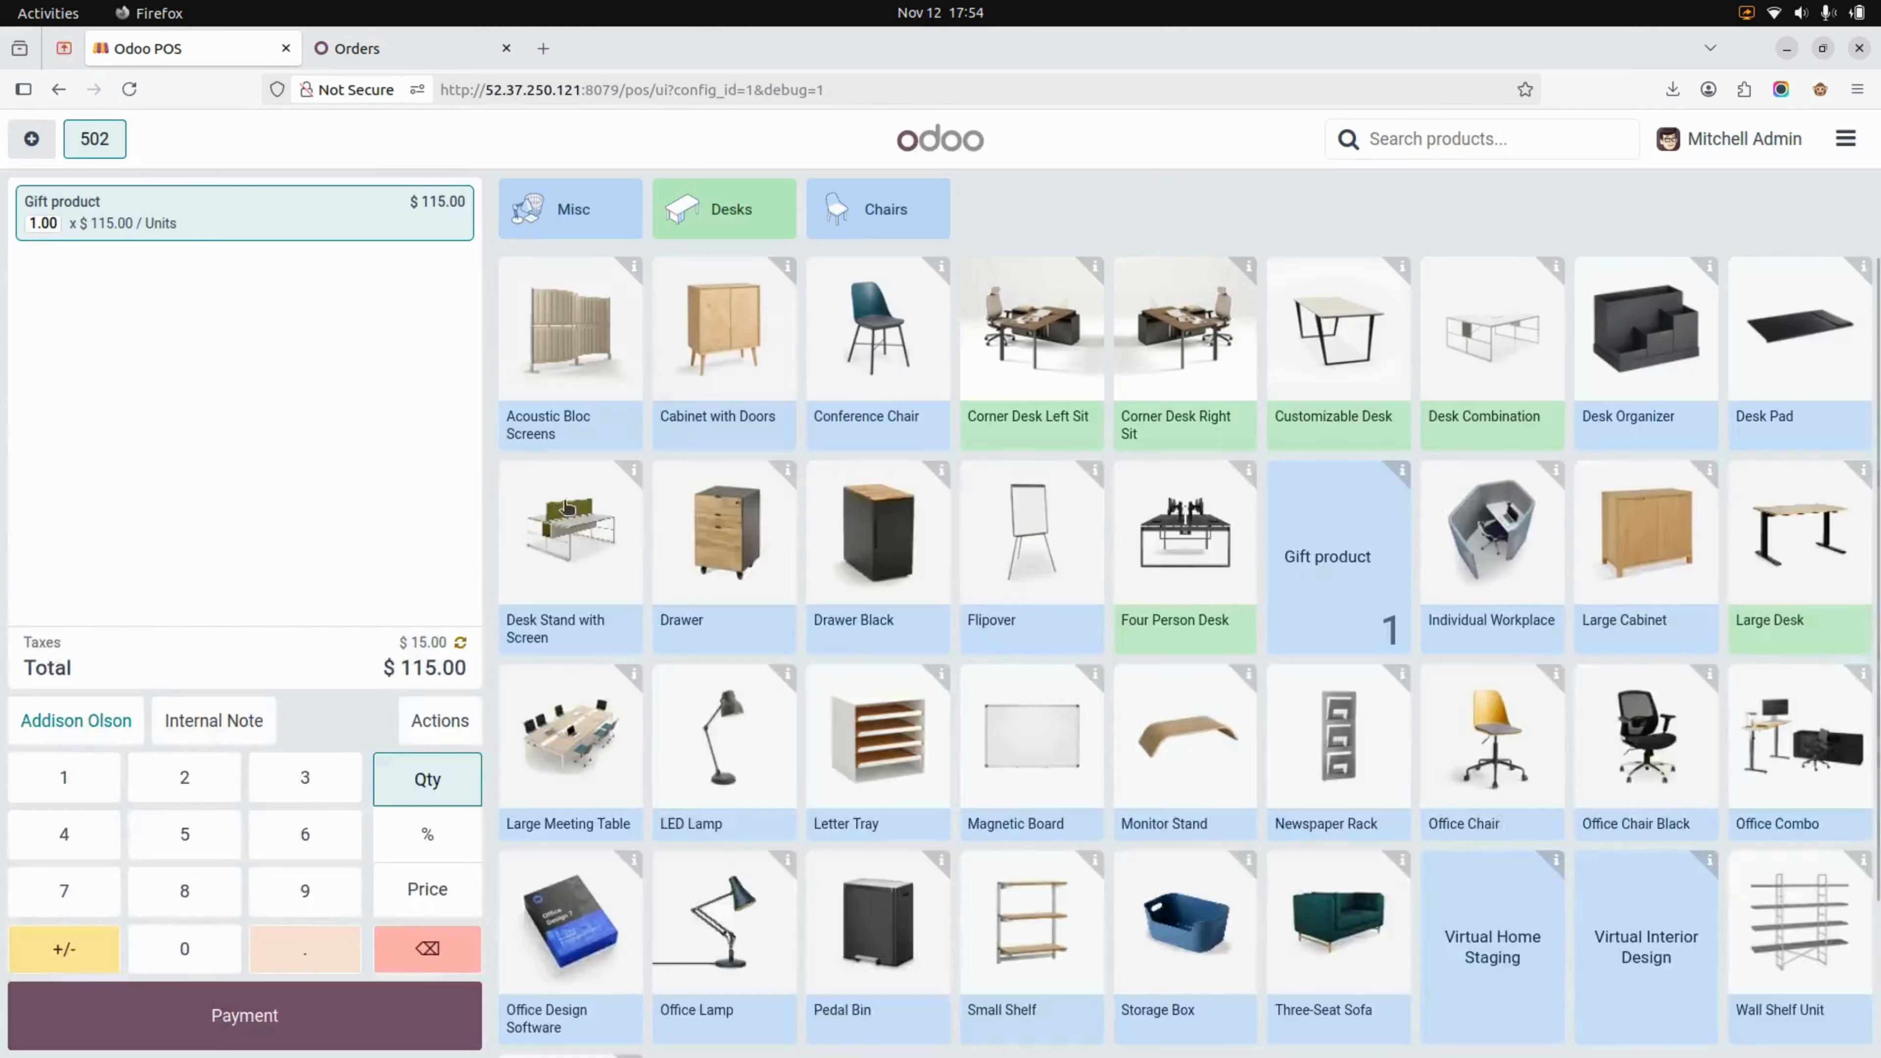
Copy the barcode of the first Christmas coupon from its record in the gift coupons list
{"action": "left_click", "coordinate": [416, 50]}
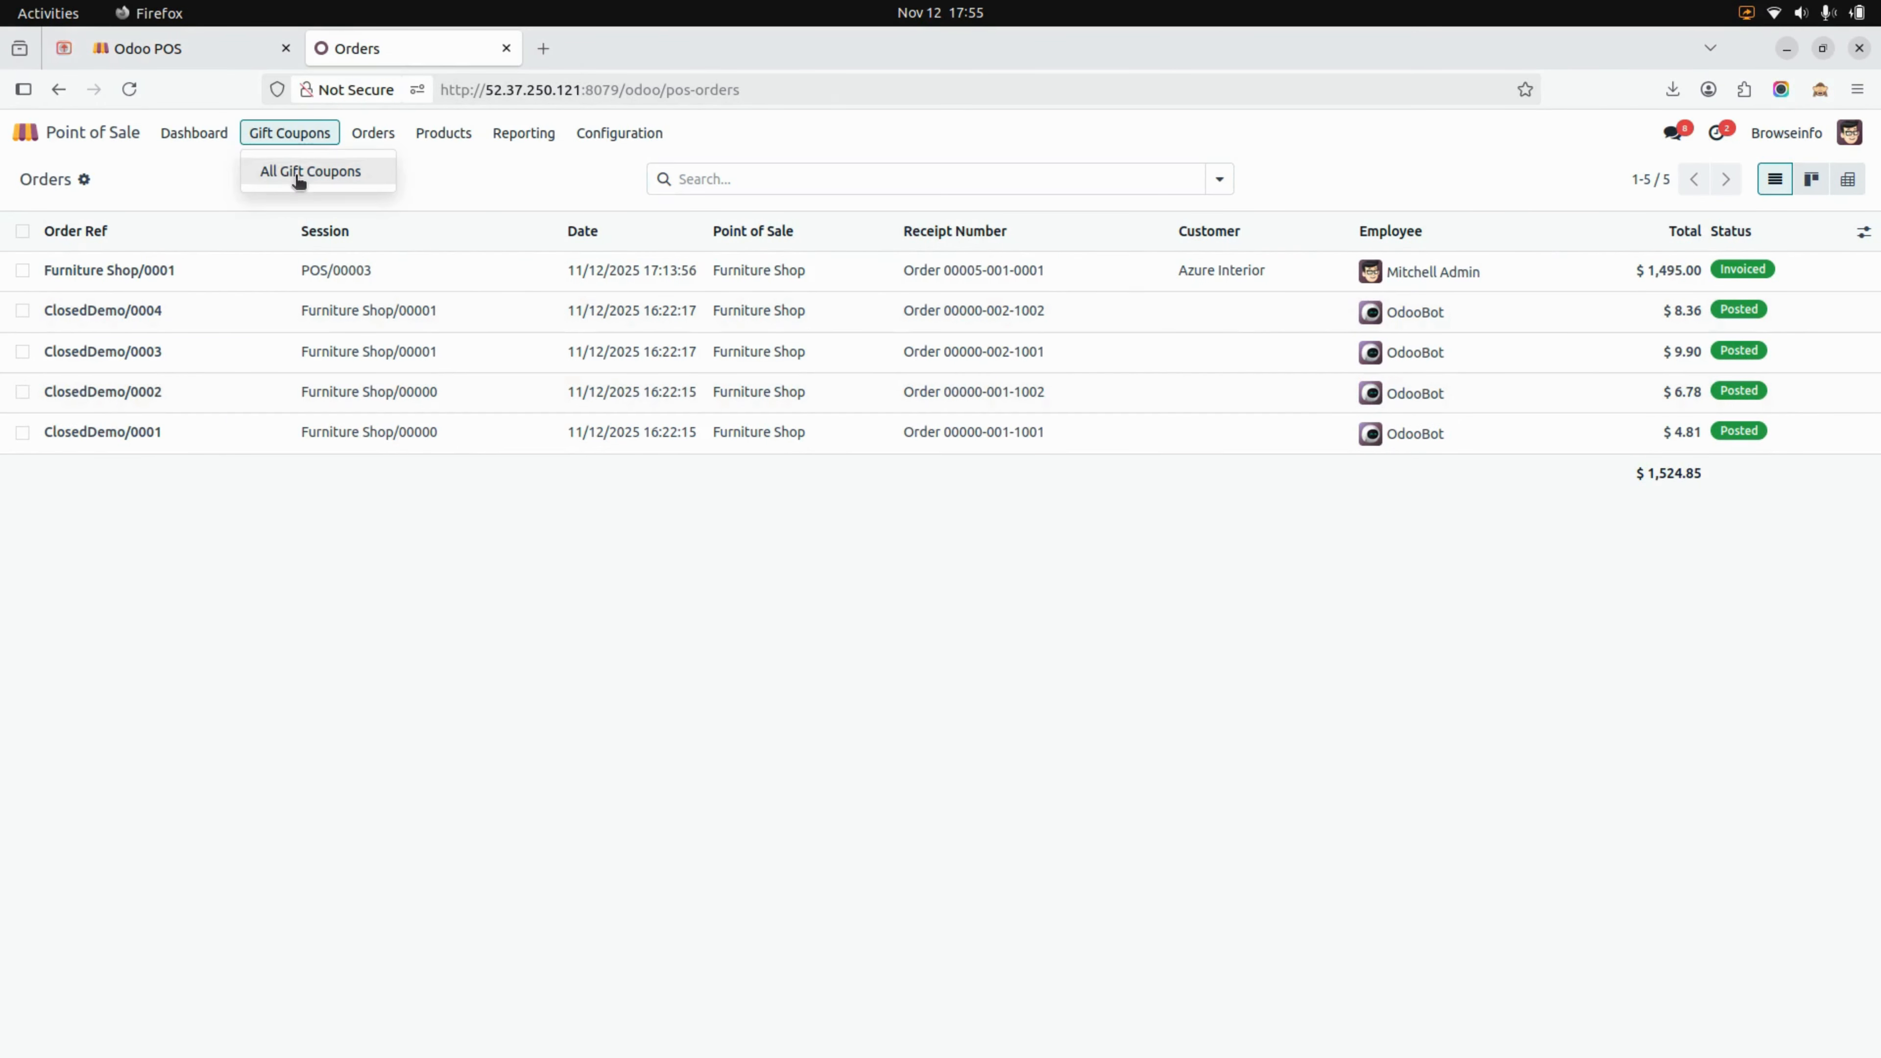
{"action": "left_click", "coordinate": [297, 173]}
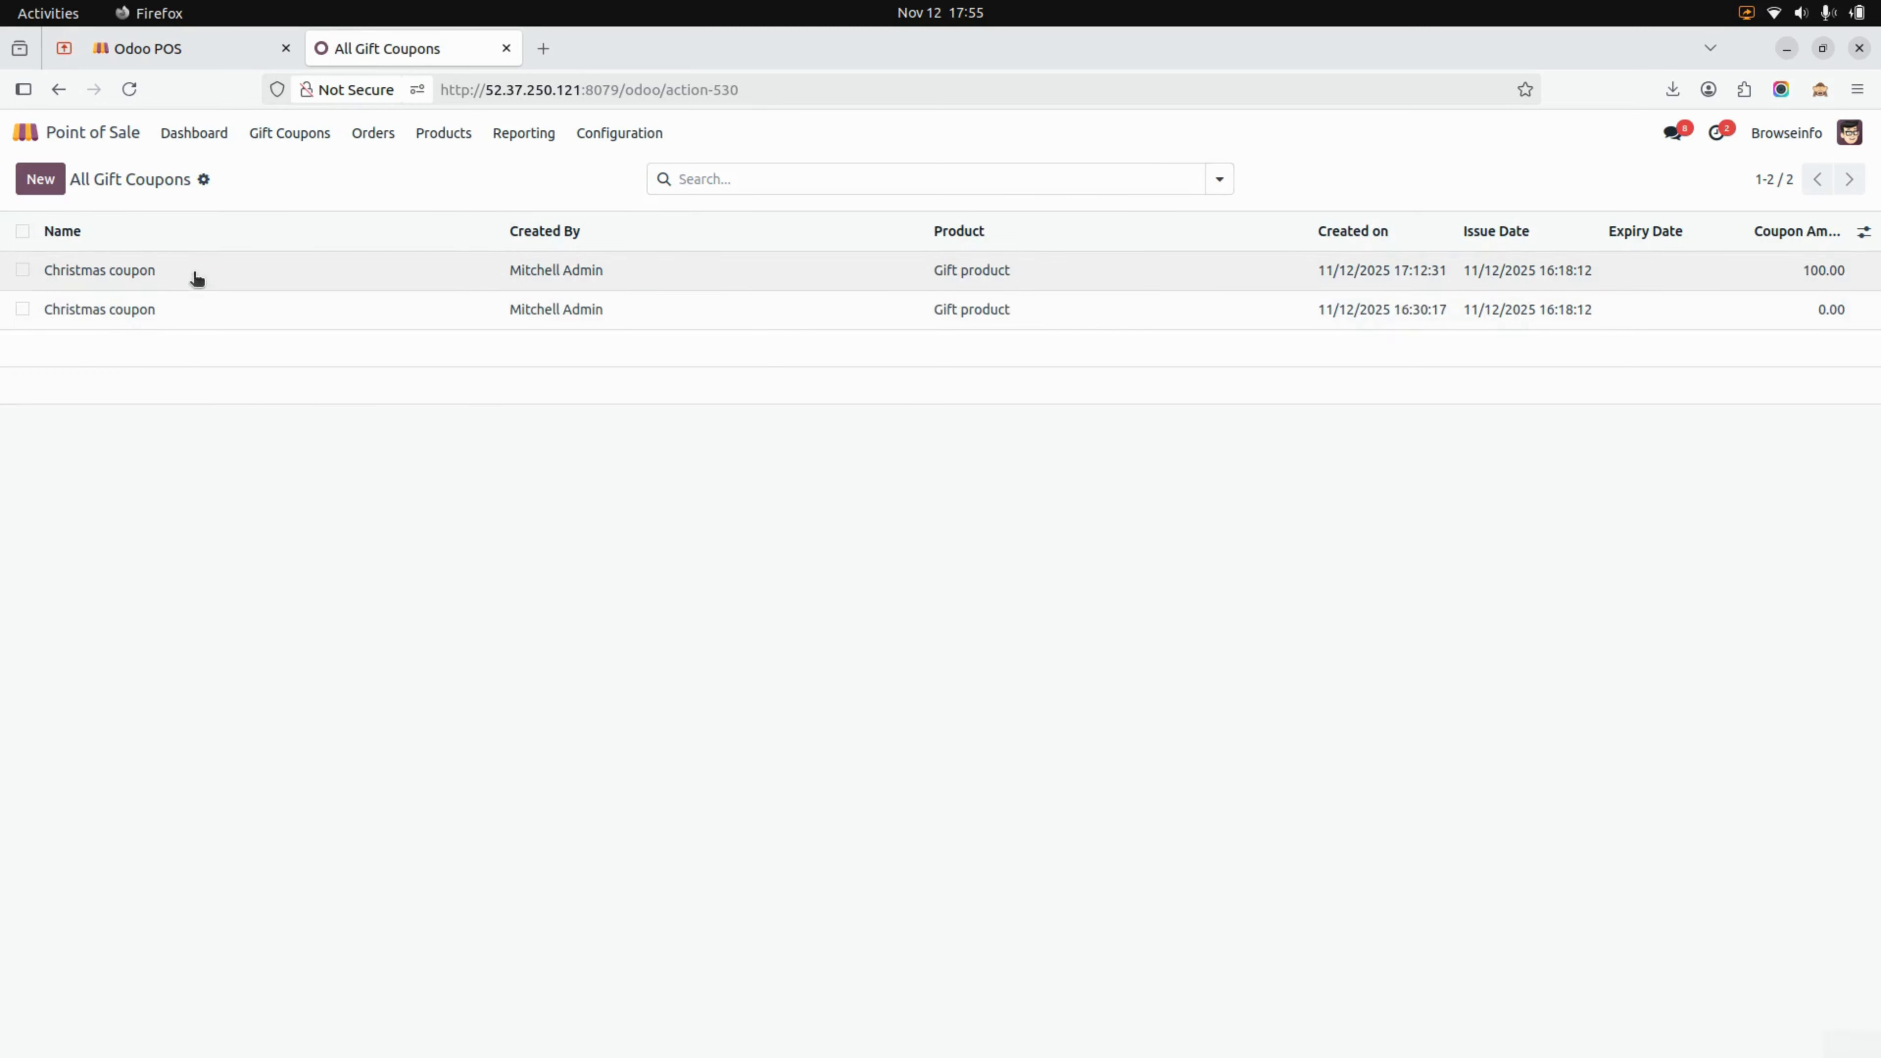
{"action": "left_click", "coordinate": [195, 279]}
{"action": "double_click", "coordinate": [231, 447]}
{"action": "key", "text": "ctrl+c"}
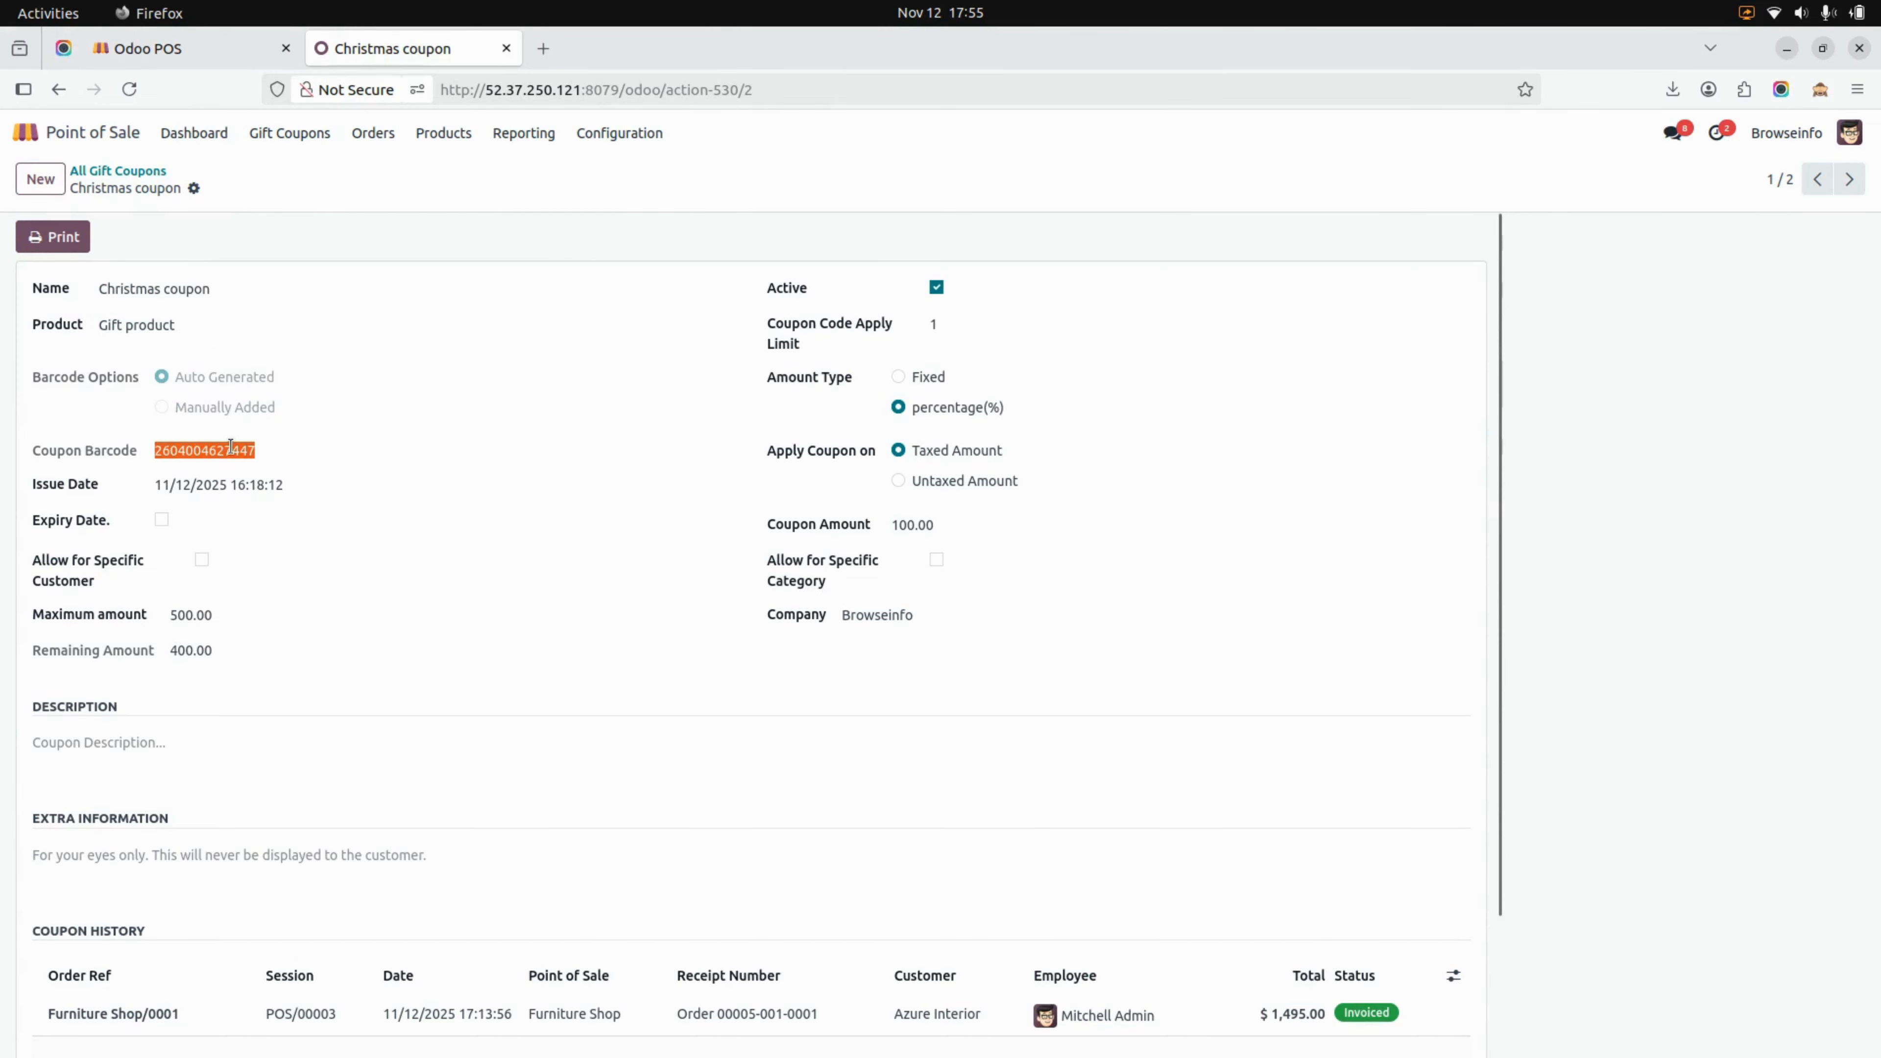
Return to the shop order and apply the coupon using the copied barcode as its code
{"action": "left_click", "coordinate": [163, 48]}
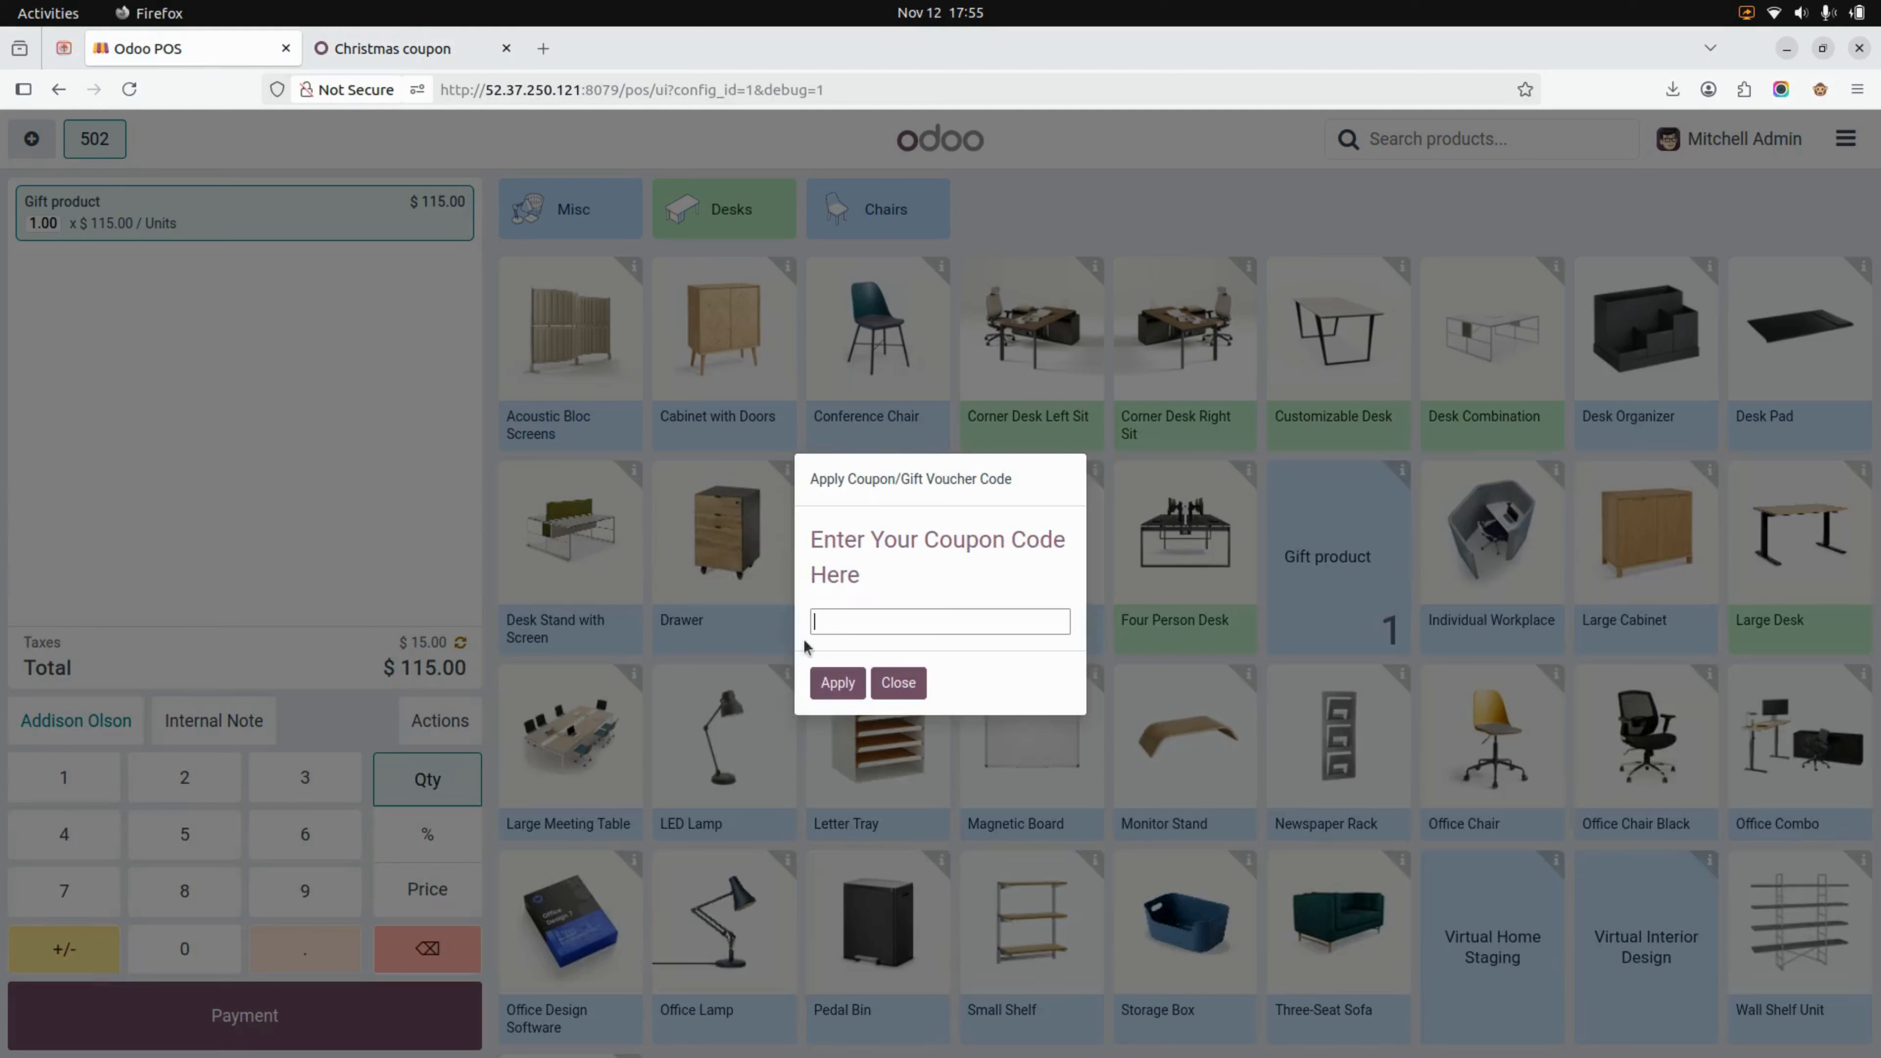
{"action": "left_click", "coordinate": [861, 621]}
{"action": "key", "text": "ctrl+v"}
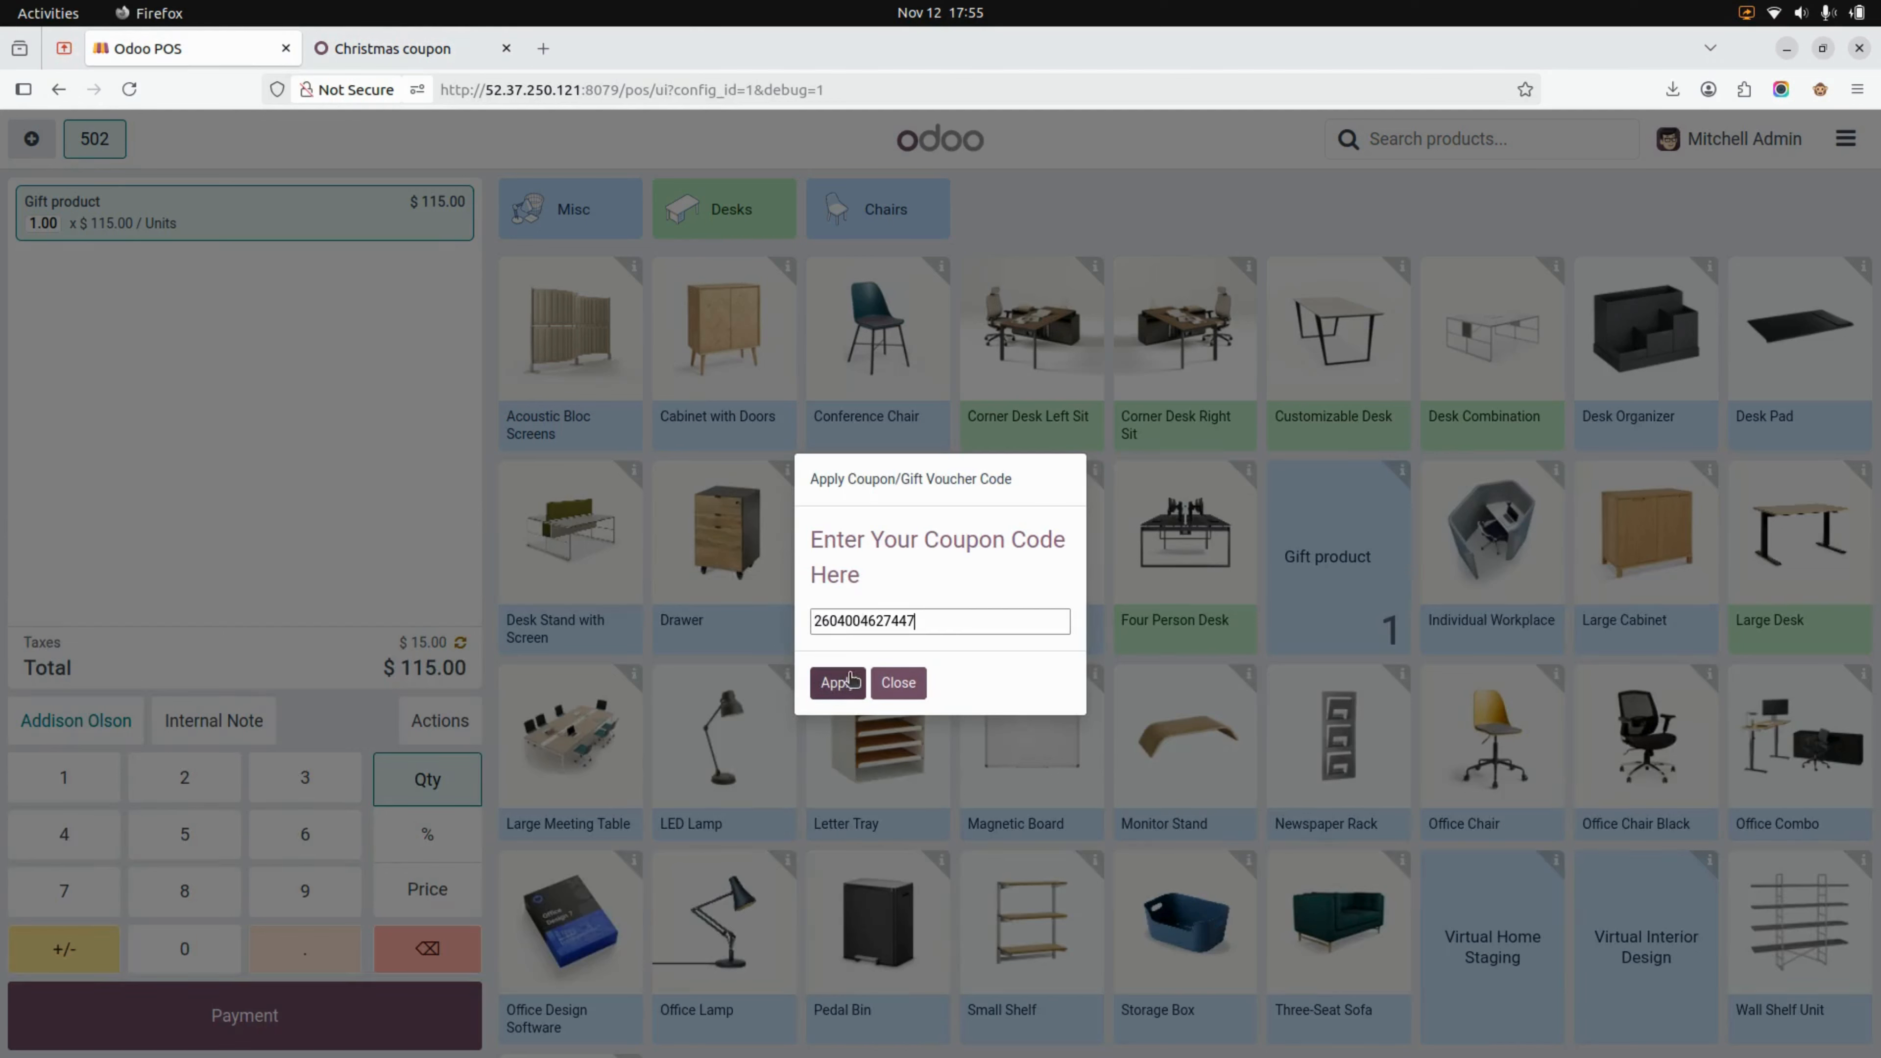
{"action": "left_click", "coordinate": [839, 685]}
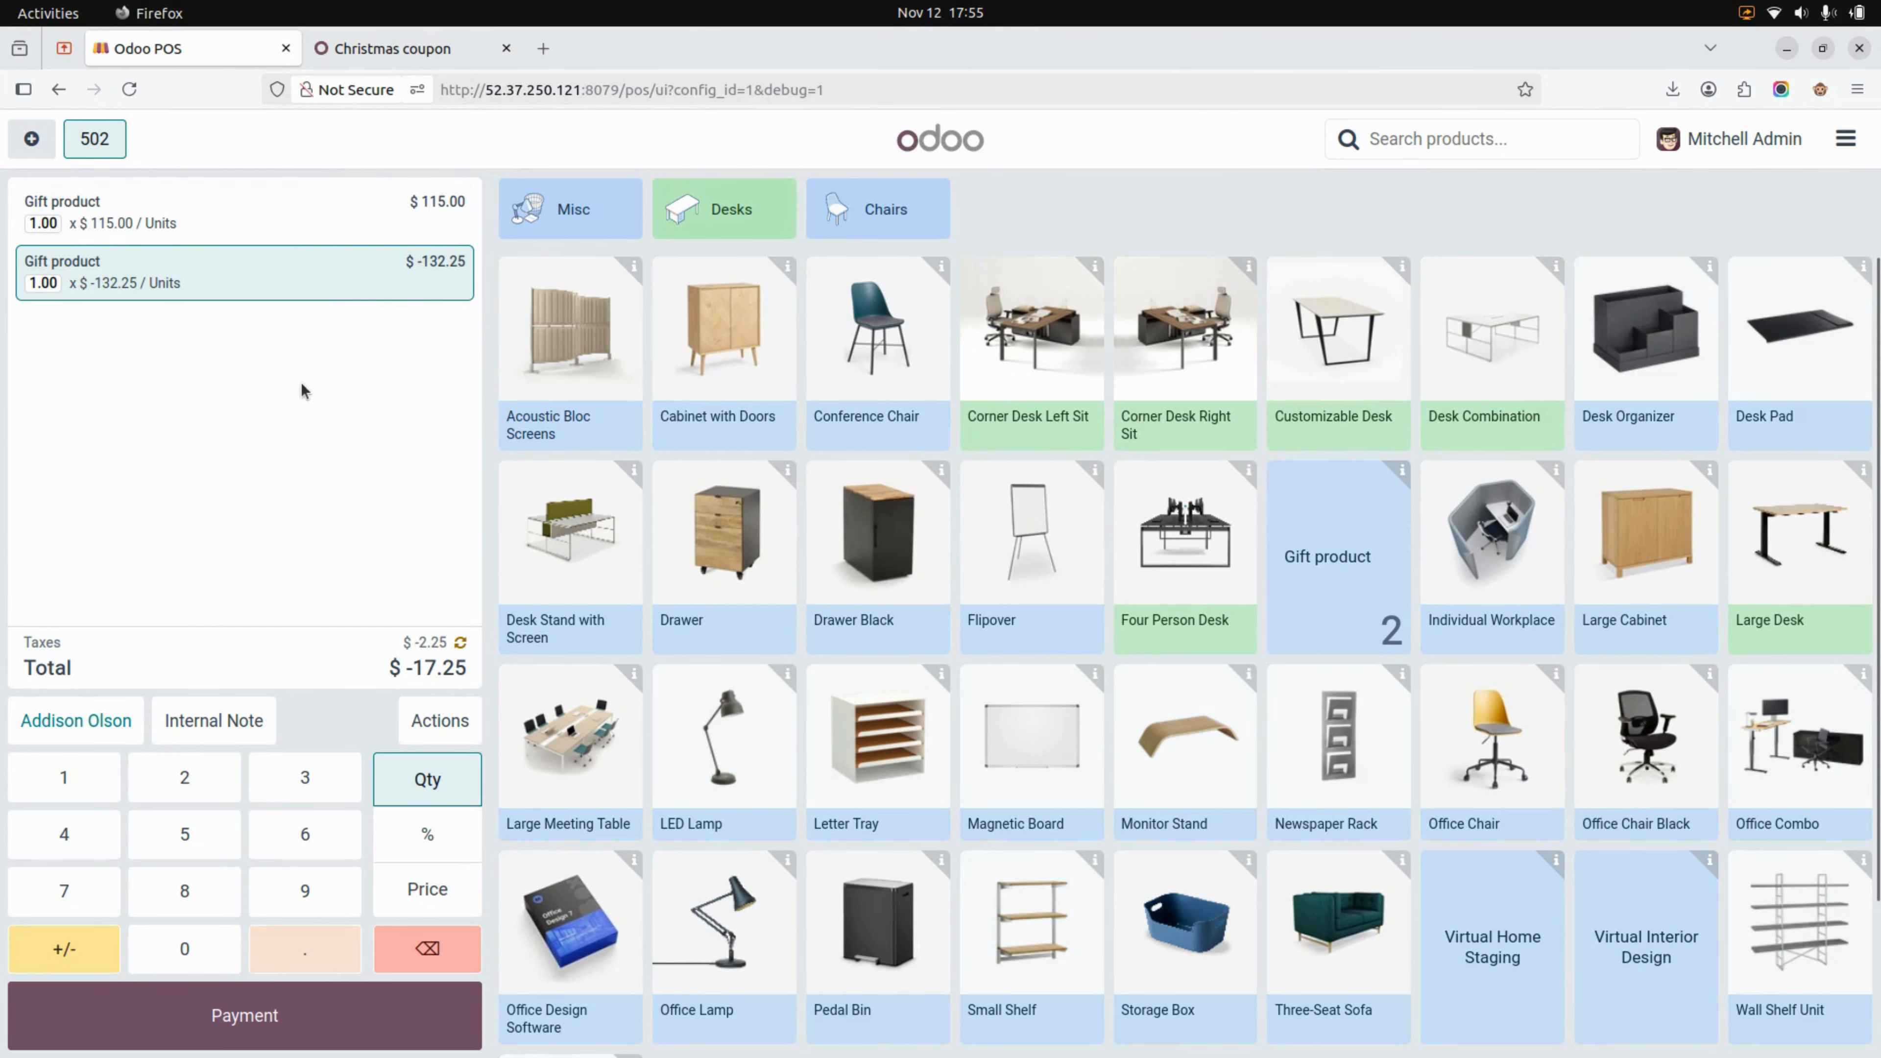
Settle the order with the Cash payment method and validate the payment
{"action": "left_click", "coordinate": [255, 1001]}
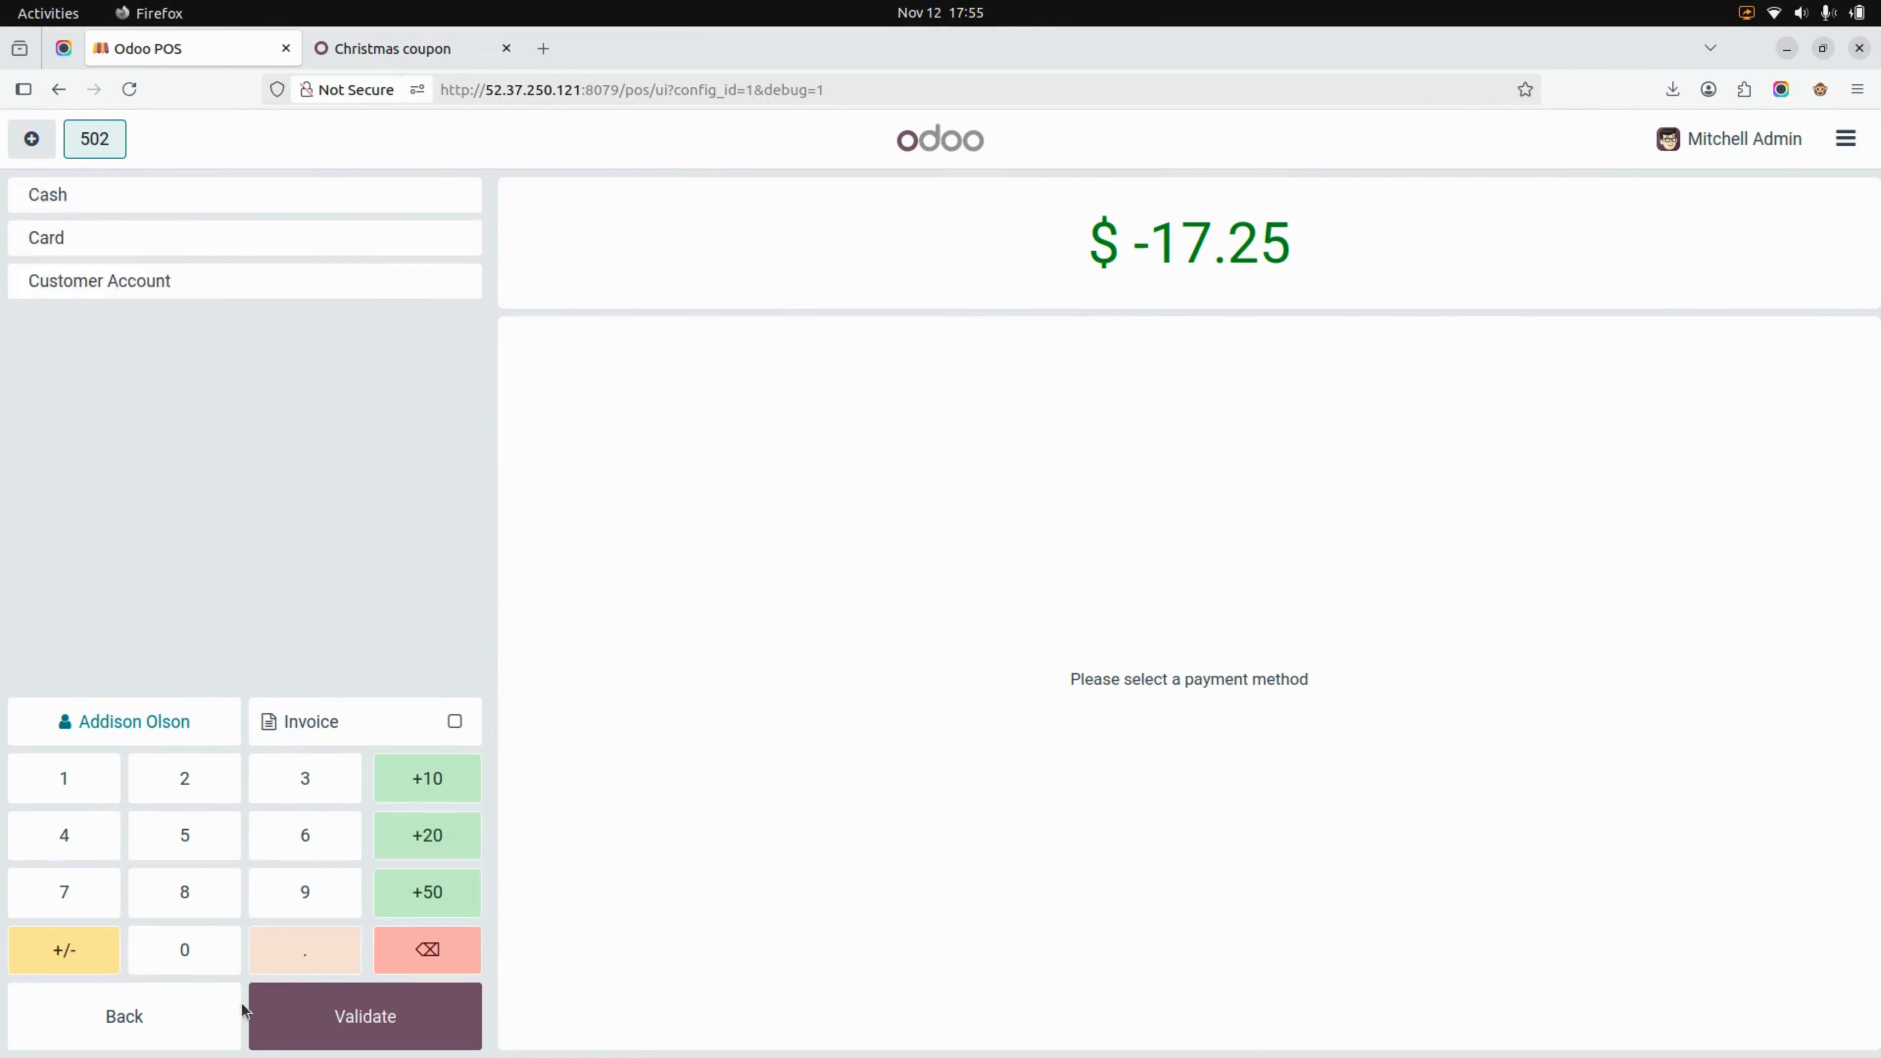
{"action": "left_click", "coordinate": [287, 218]}
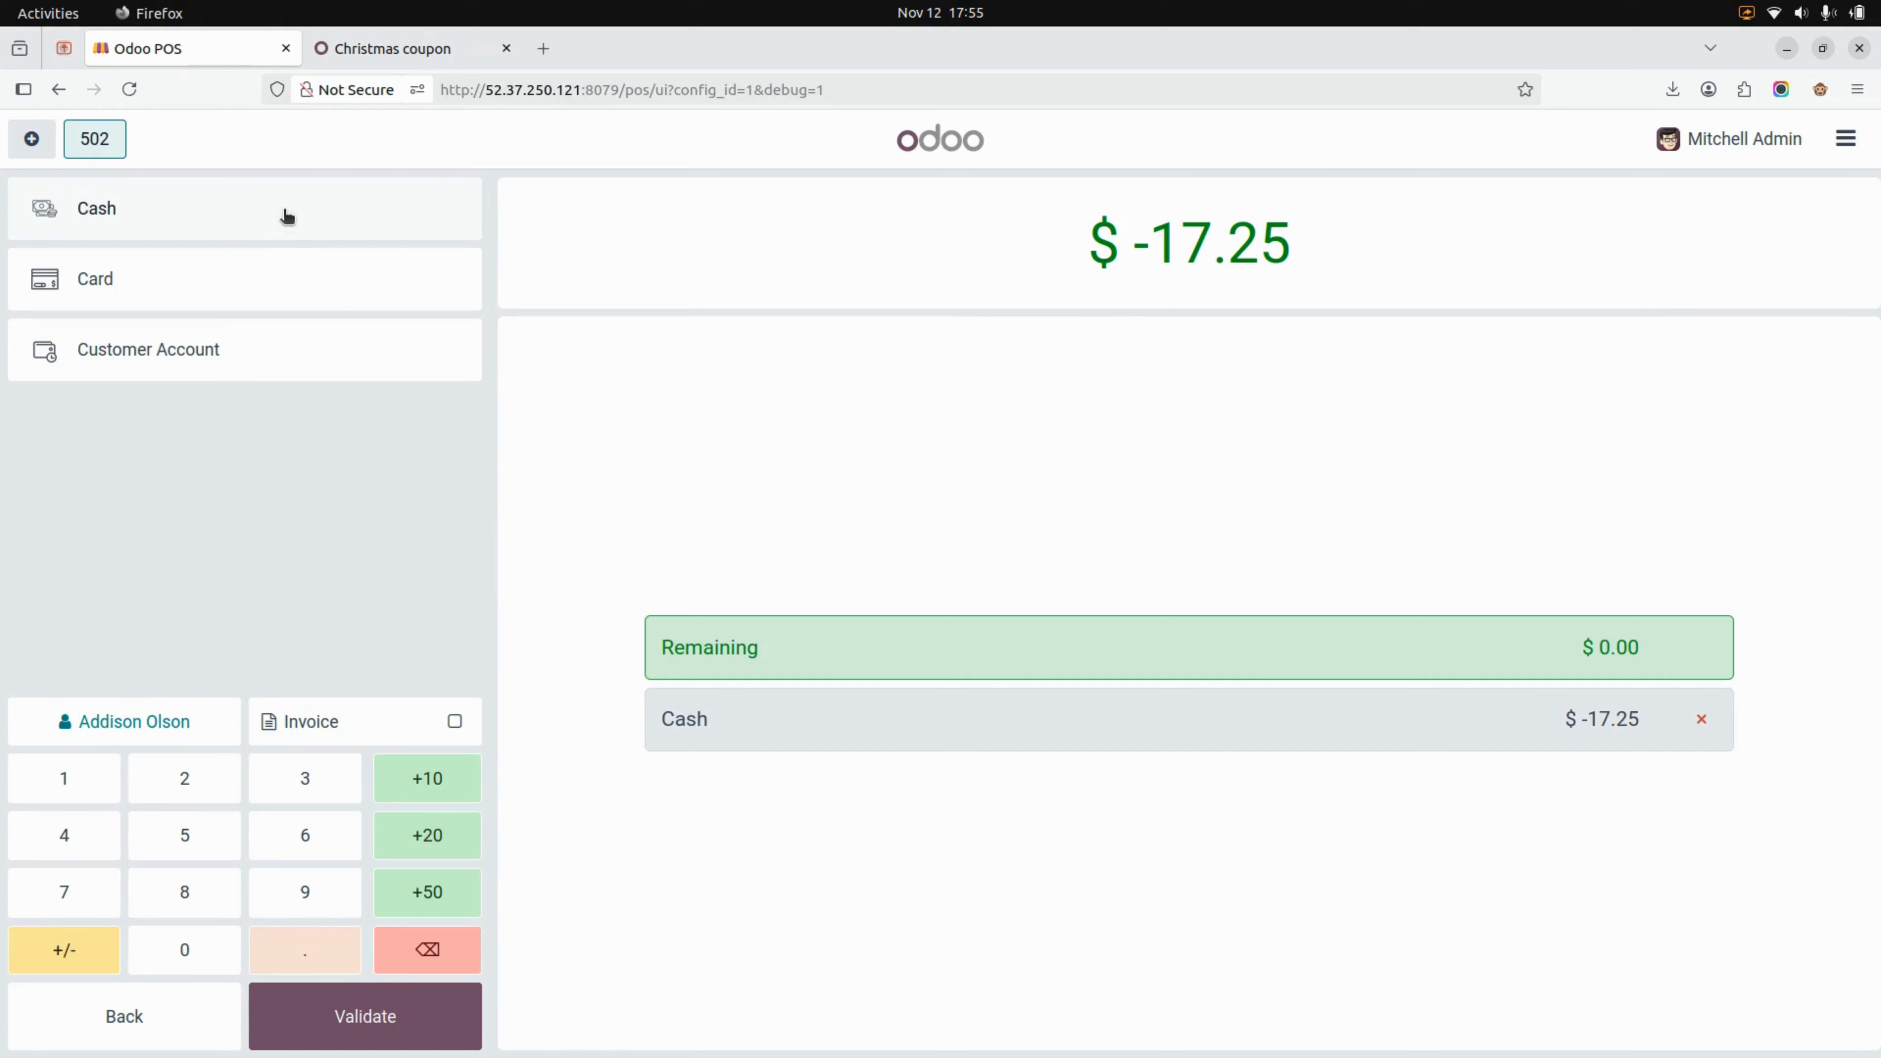
{"action": "left_click", "coordinate": [341, 1041]}
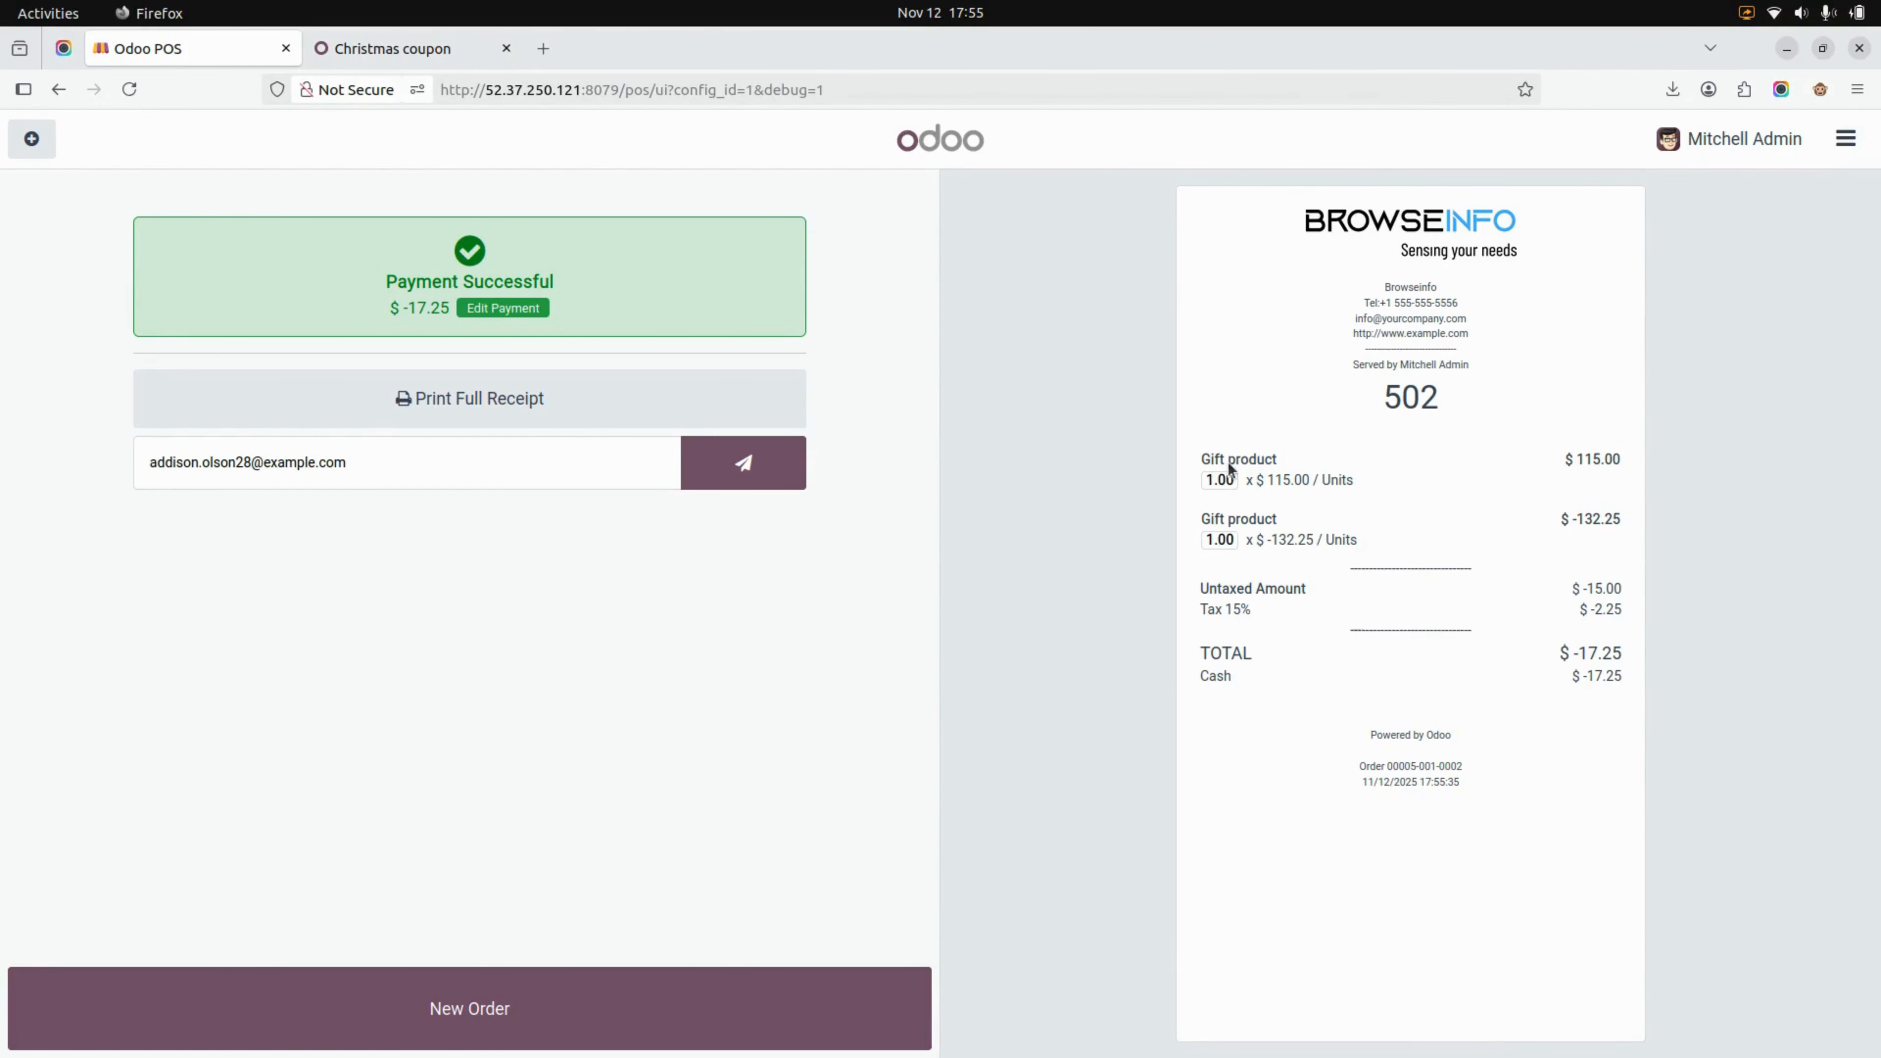
Open the list of Point of Sale orders in the back end to check the new order
{"action": "left_click", "coordinate": [382, 49]}
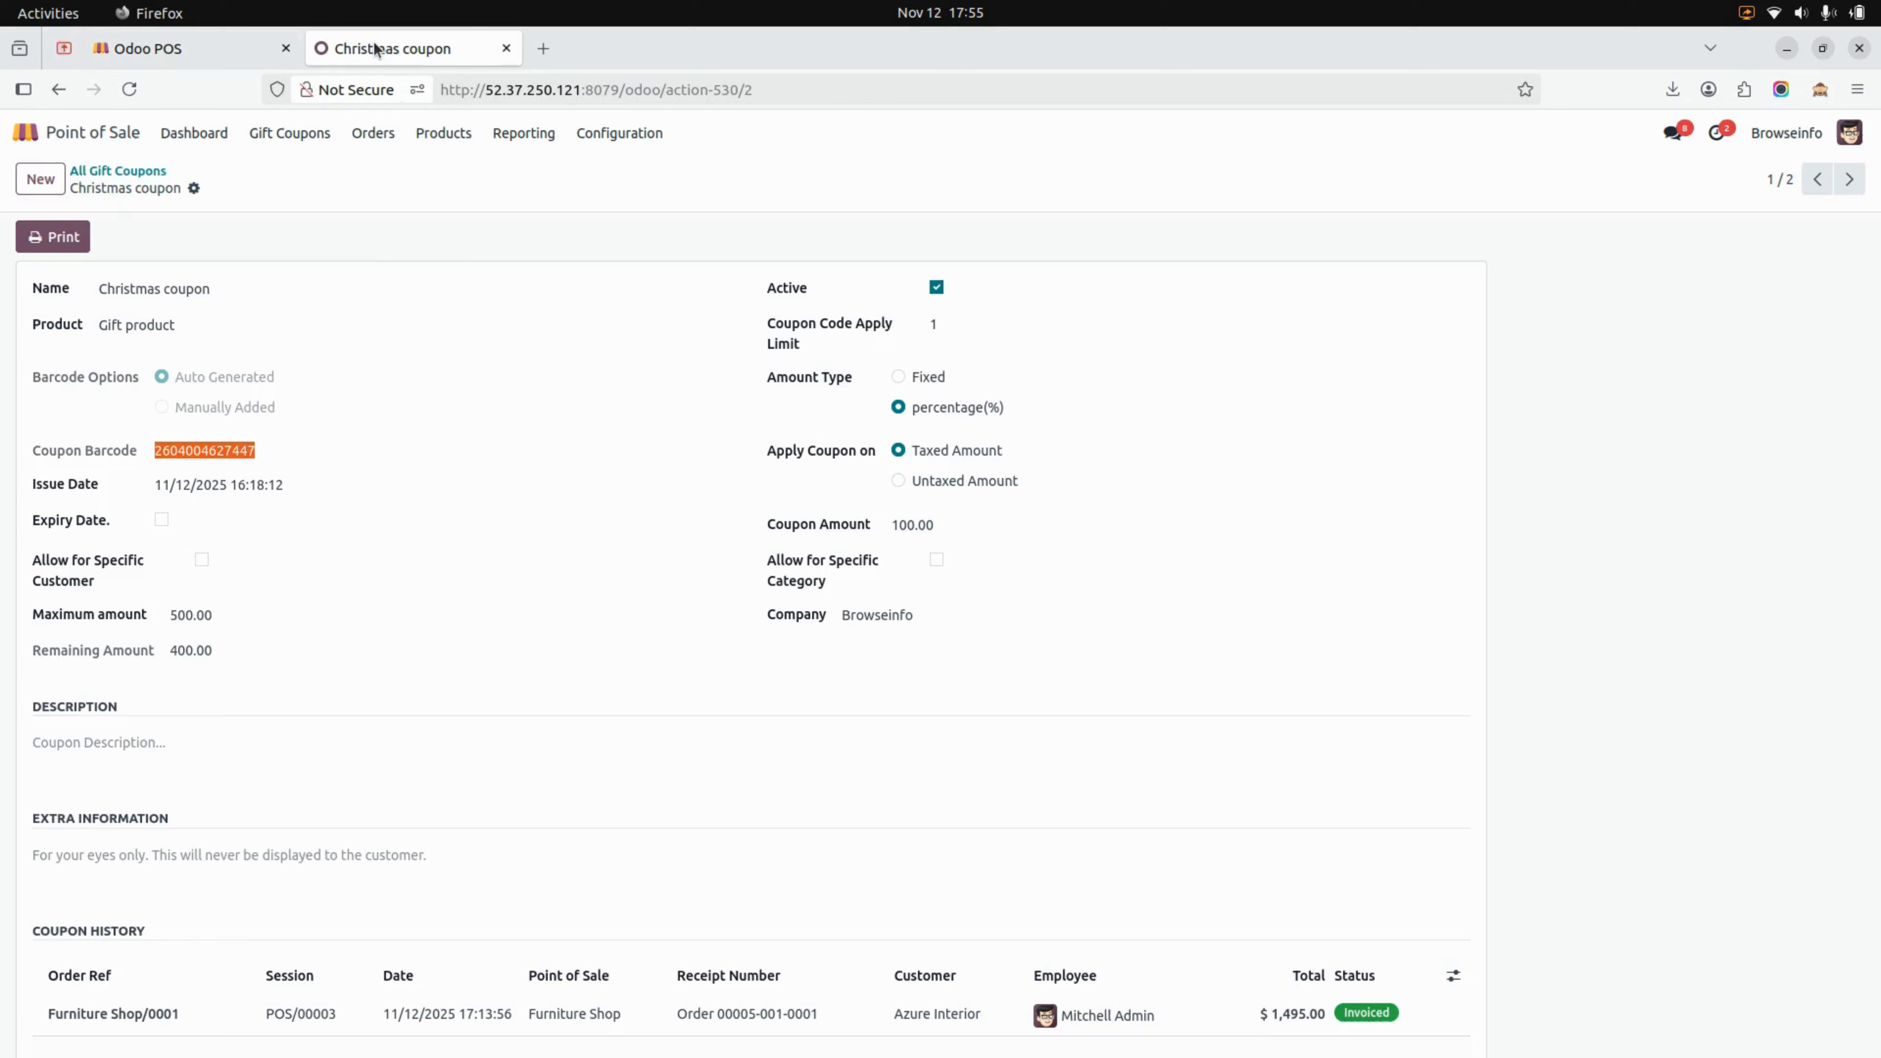
{"action": "left_click", "coordinate": [368, 133]}
{"action": "left_click", "coordinate": [385, 172]}
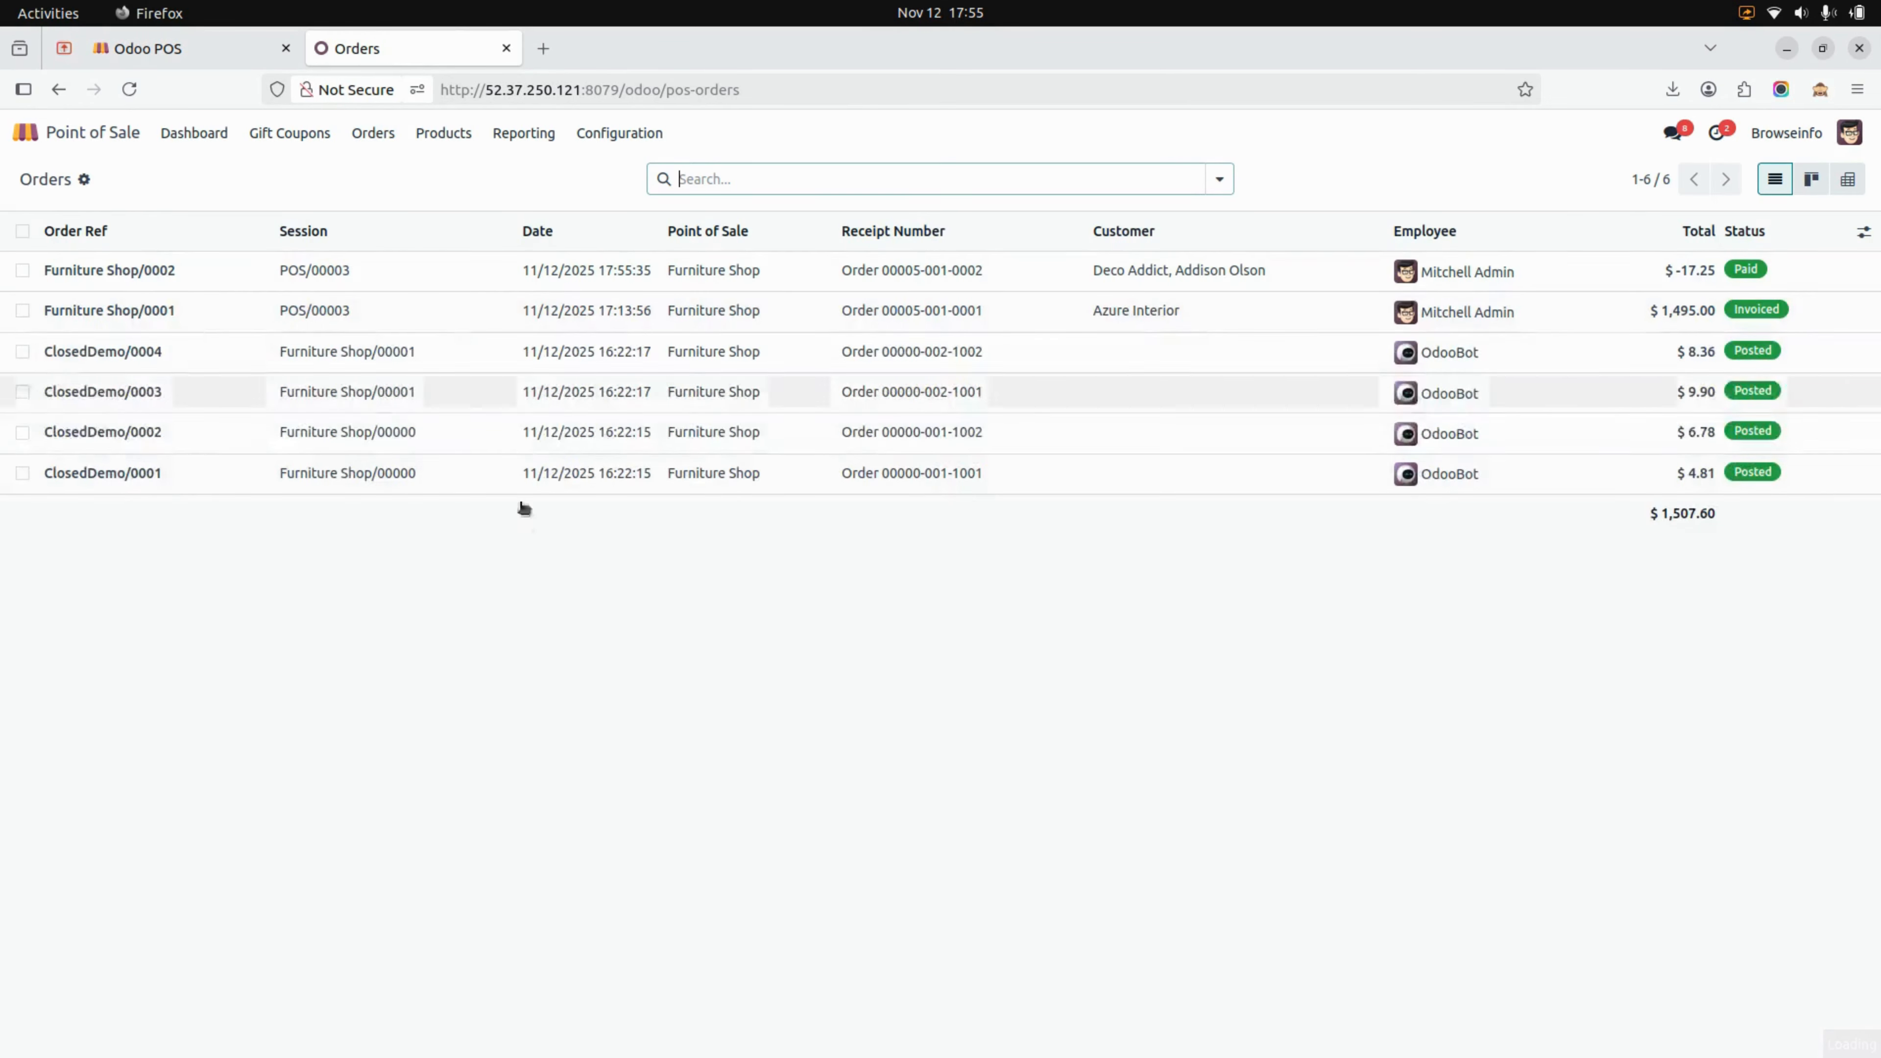
Open the Furniture Shop/0002 order and review its payments, extra information and general notes
{"action": "left_click", "coordinate": [258, 285]}
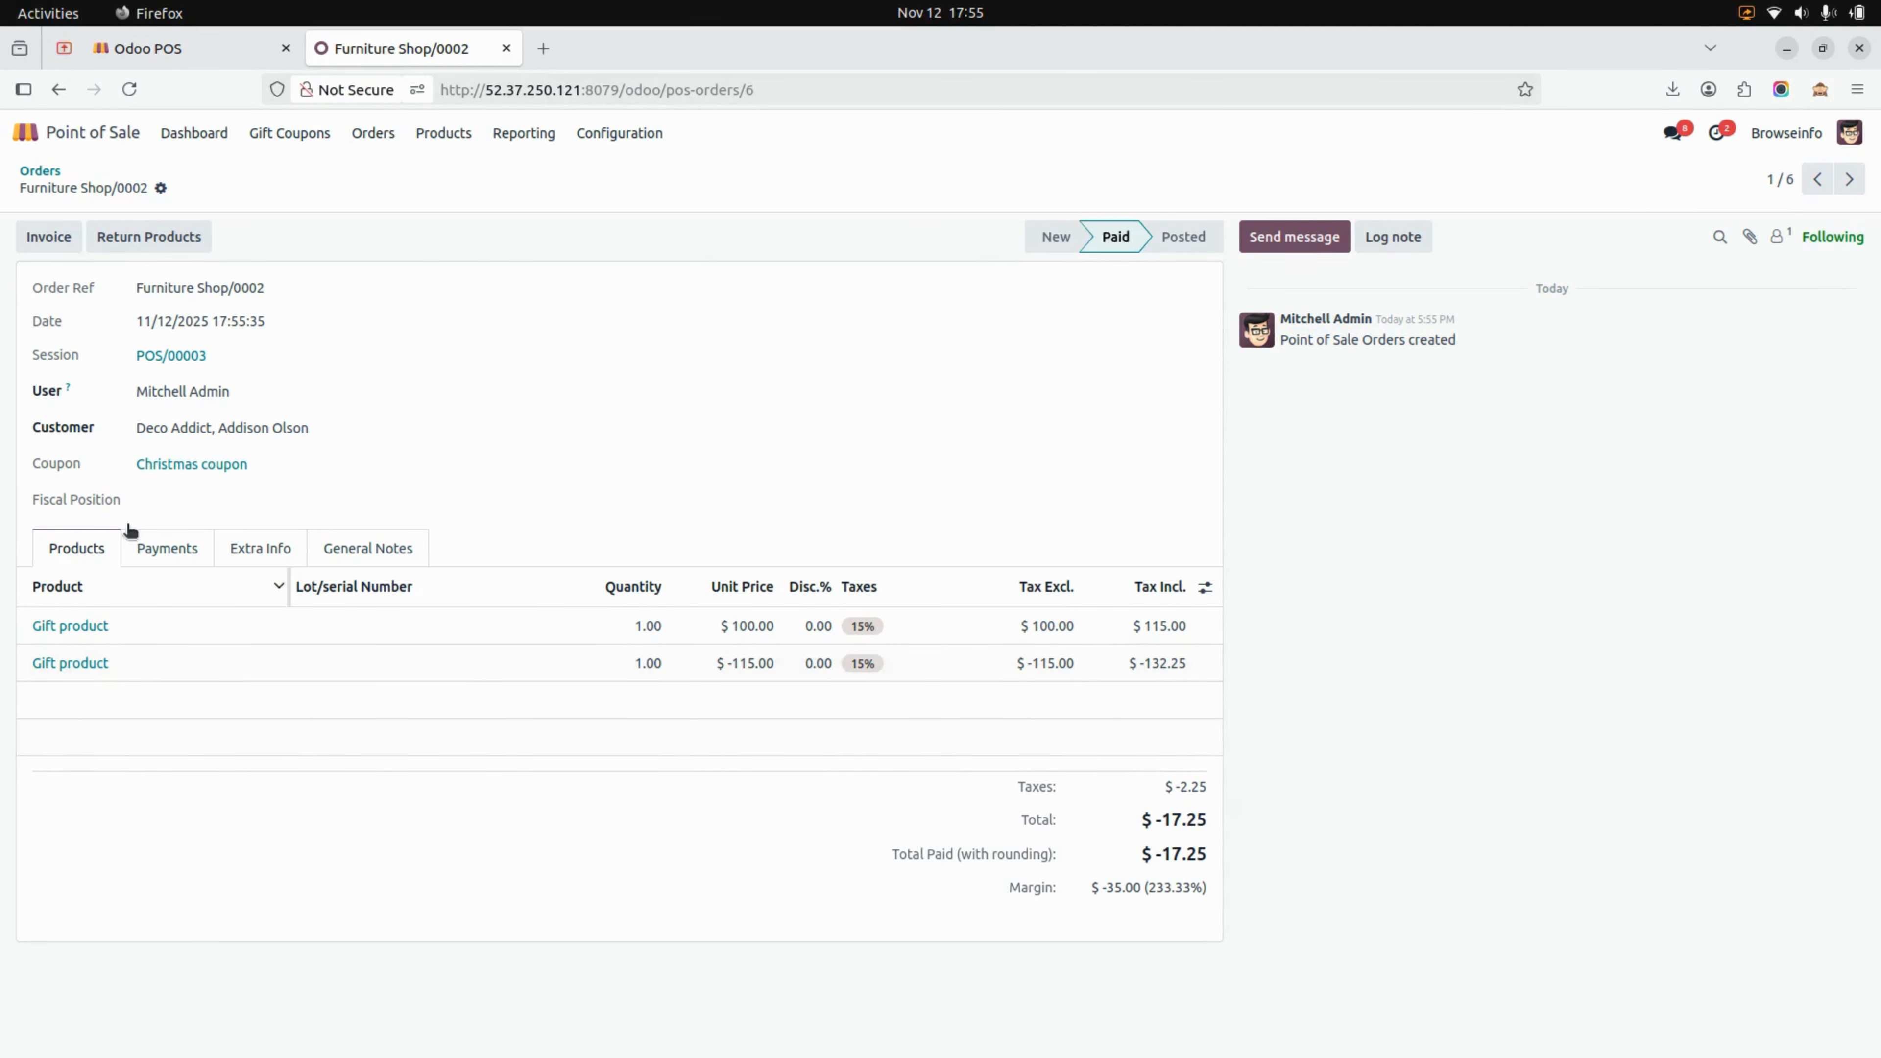
{"action": "left_click", "coordinate": [164, 545]}
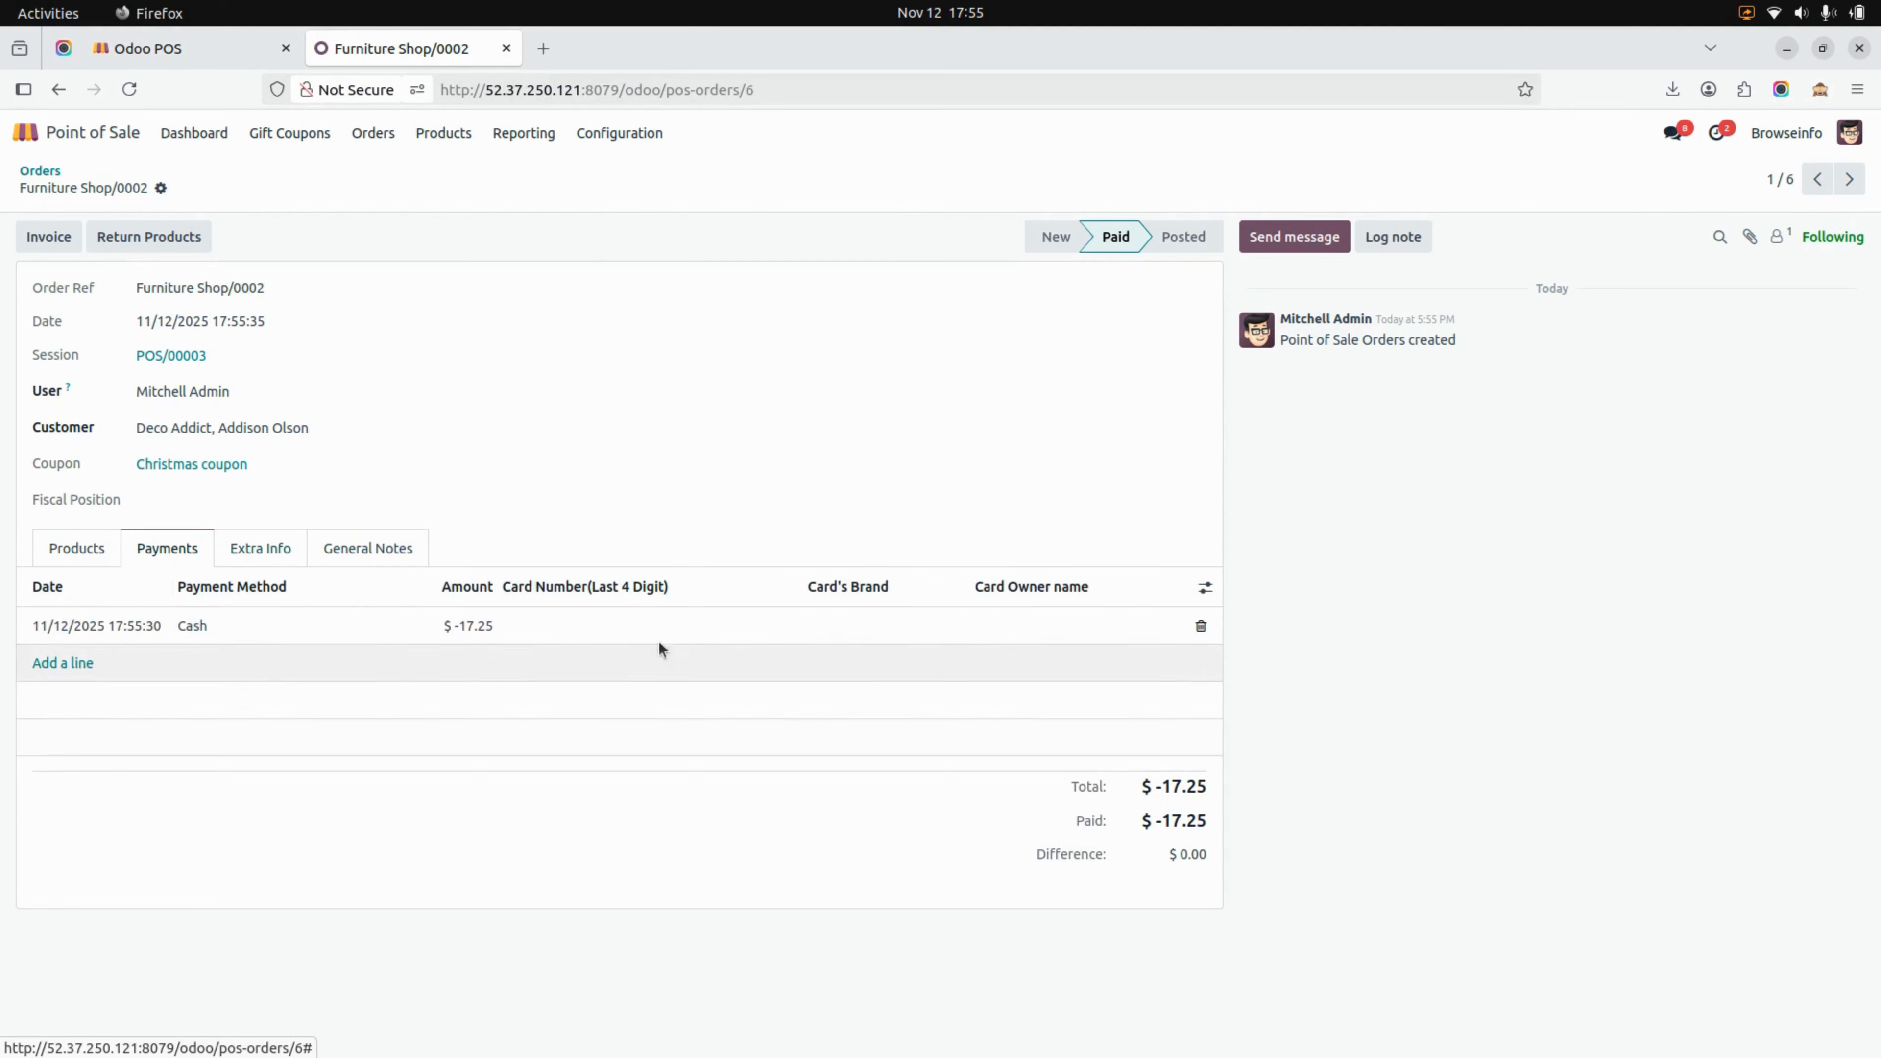
{"action": "left_click", "coordinate": [291, 552]}
{"action": "left_click", "coordinate": [359, 549]}
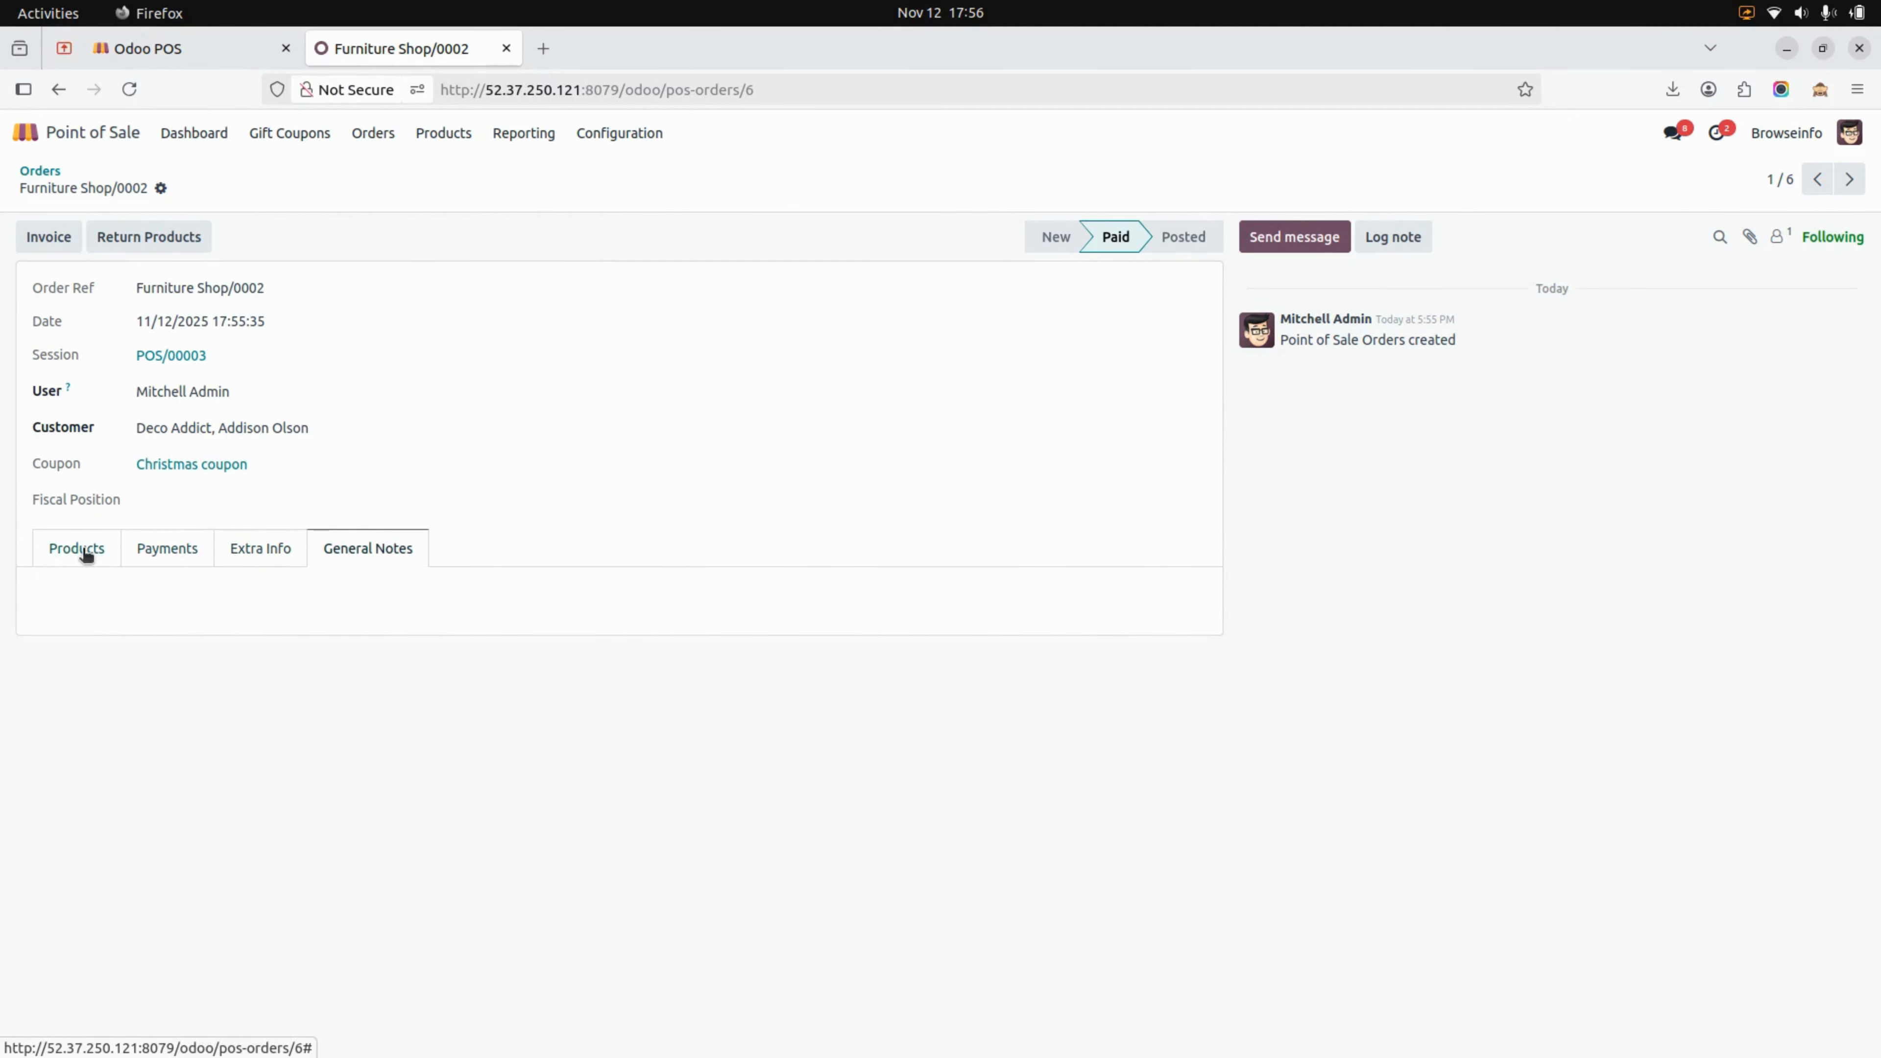
{"action": "left_click", "coordinate": [271, 550]}
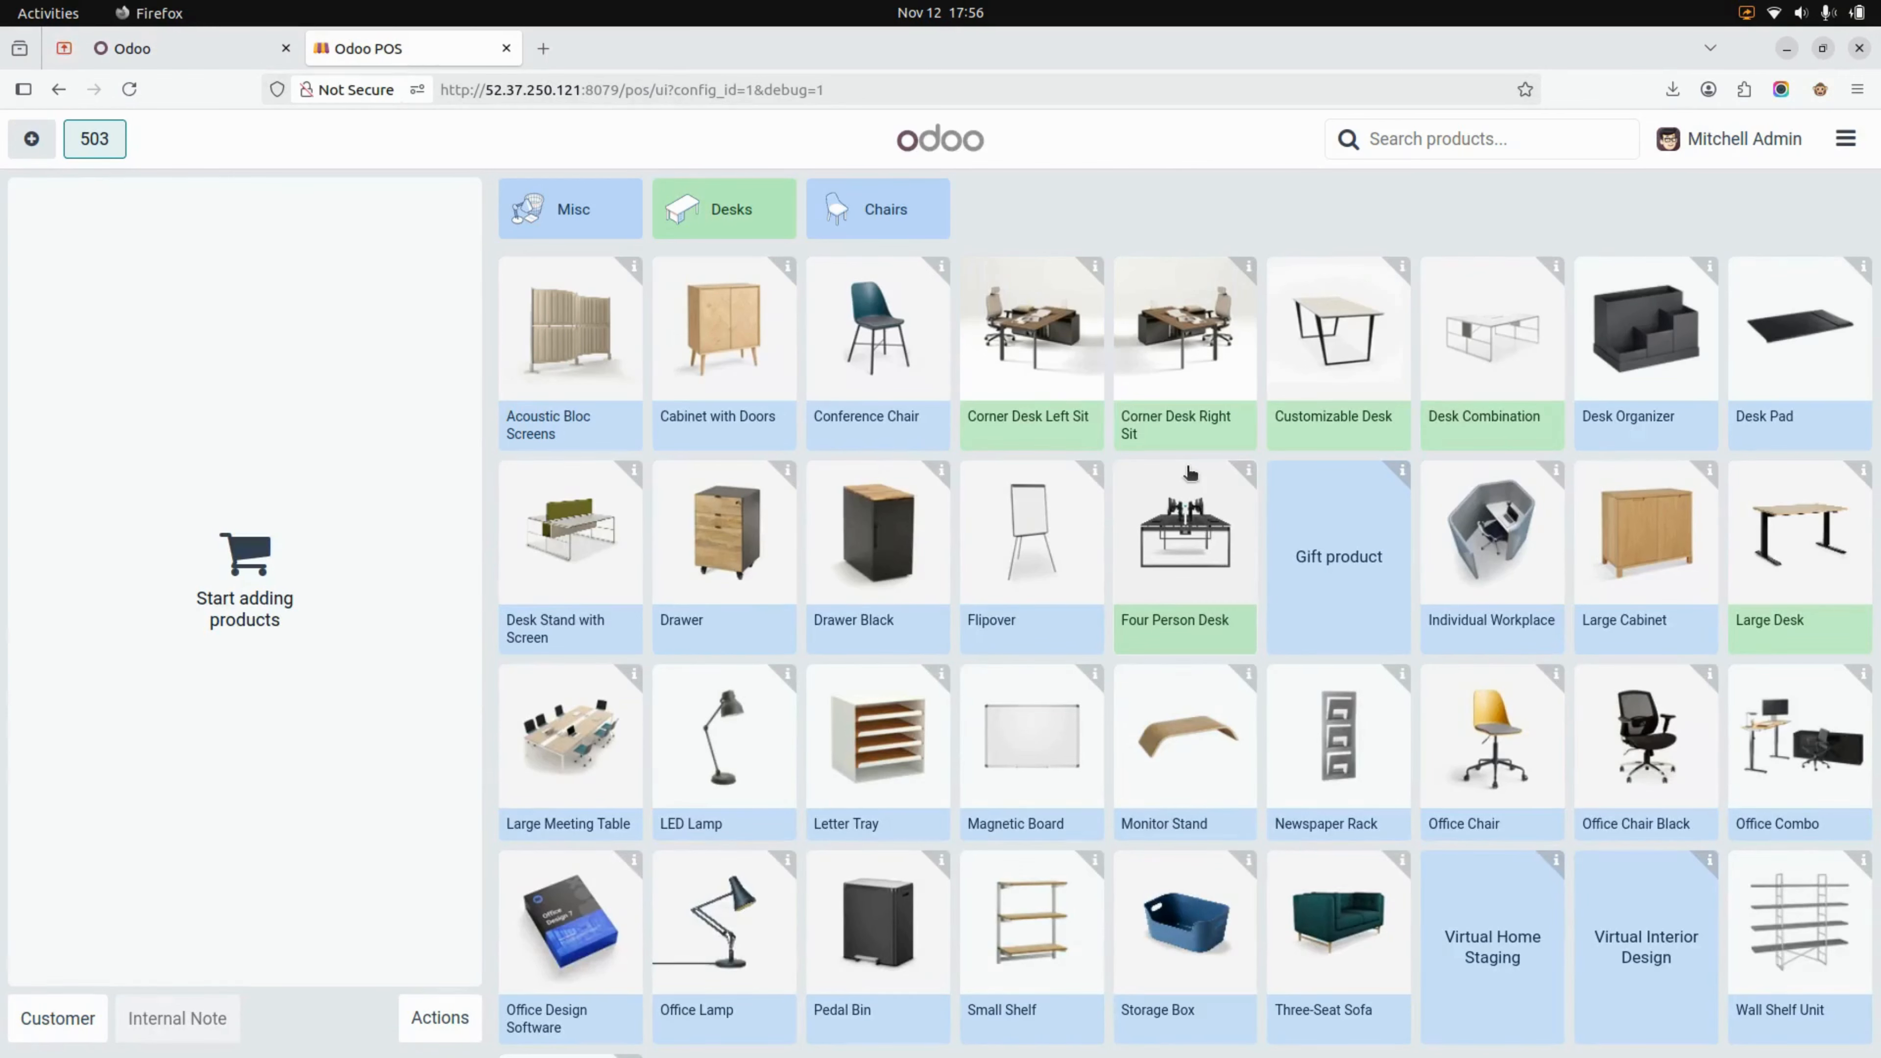
Add a Flipover and a Gift product to the new shop order and assign Azure Interior as the customer
{"action": "left_click", "coordinate": [1033, 548]}
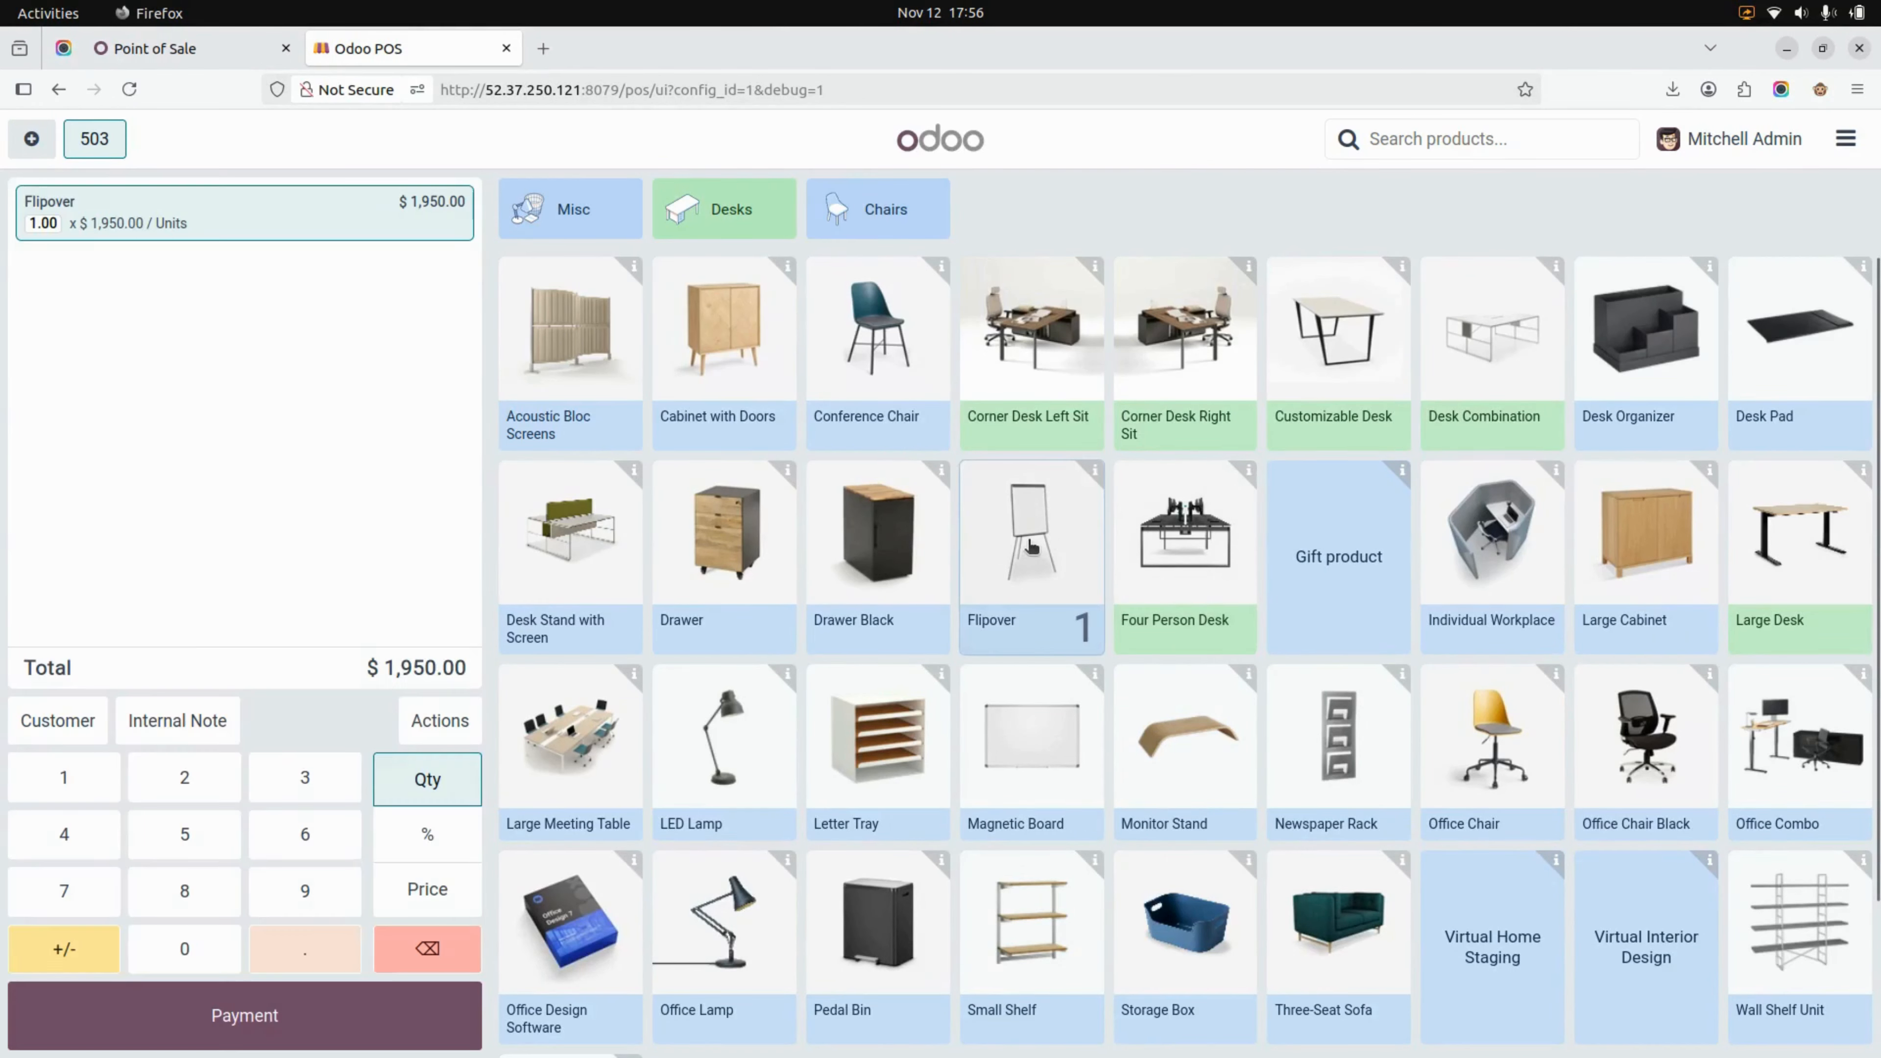
{"action": "left_click", "coordinate": [1301, 539]}
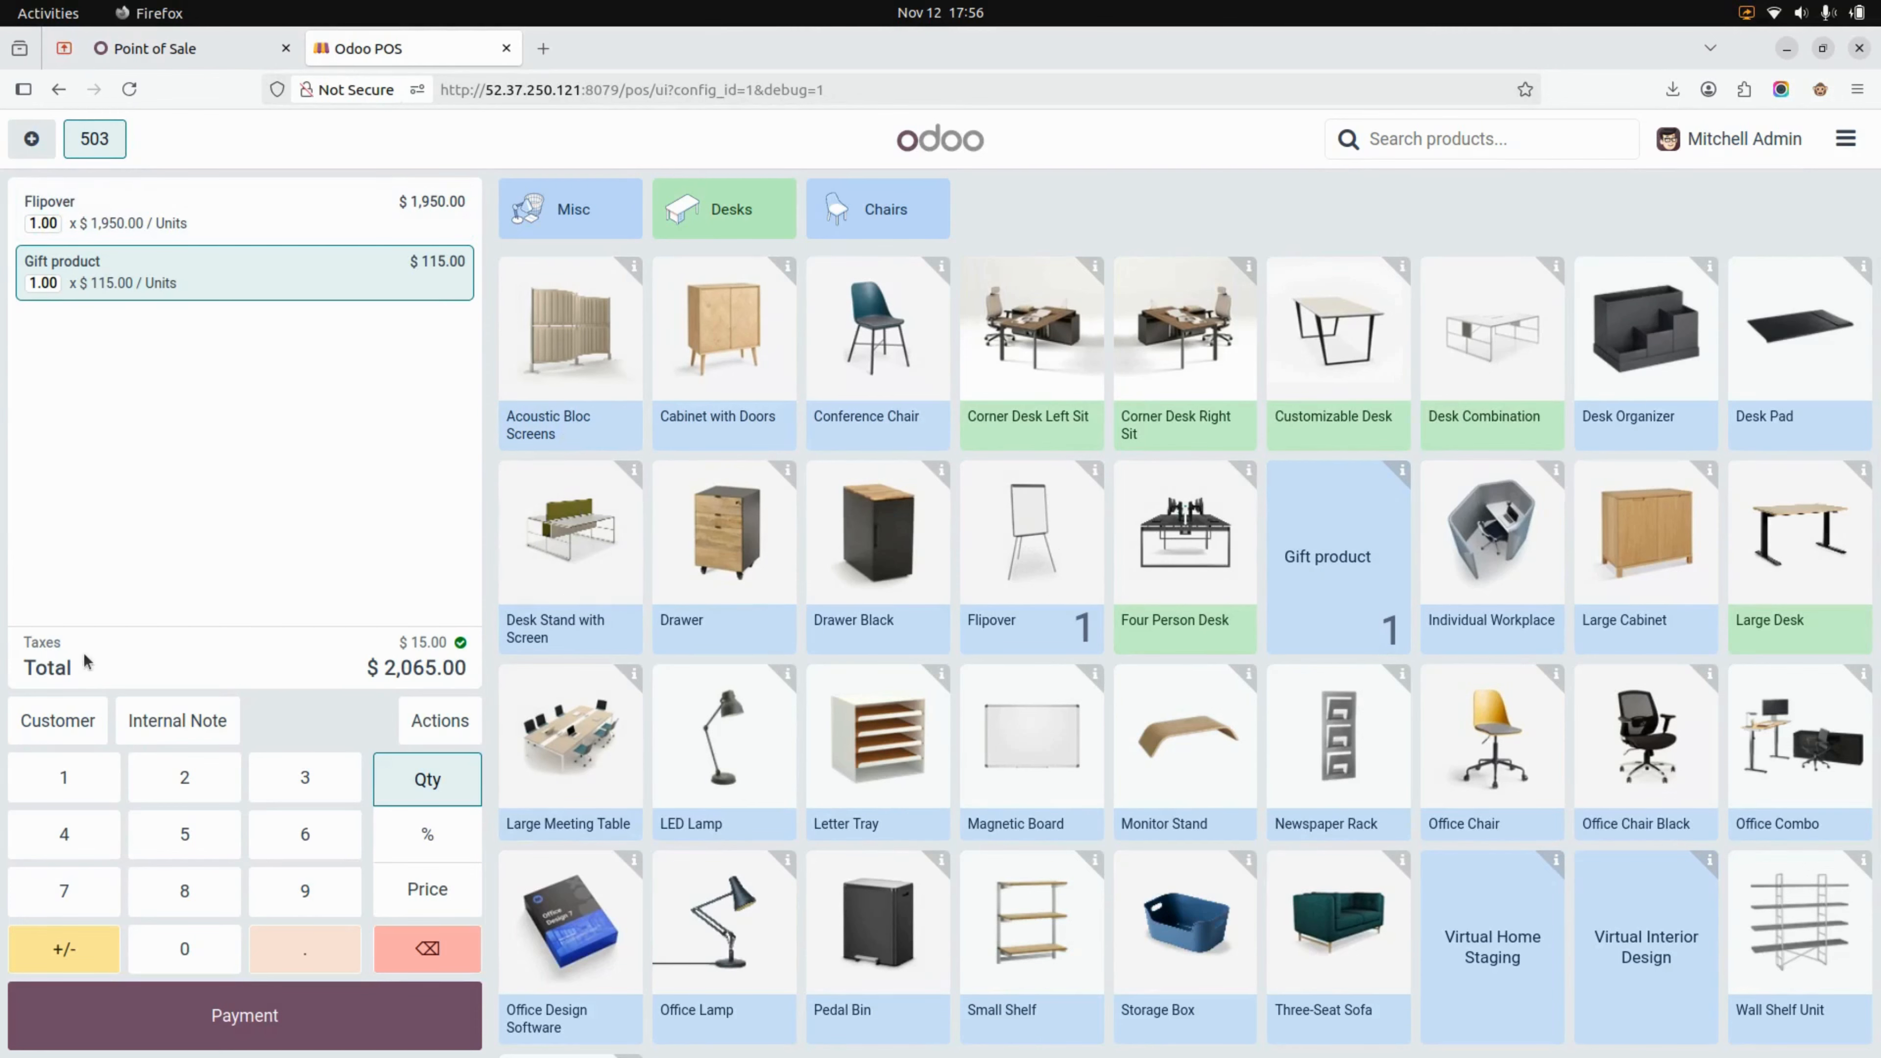
{"action": "left_click", "coordinate": [46, 722]}
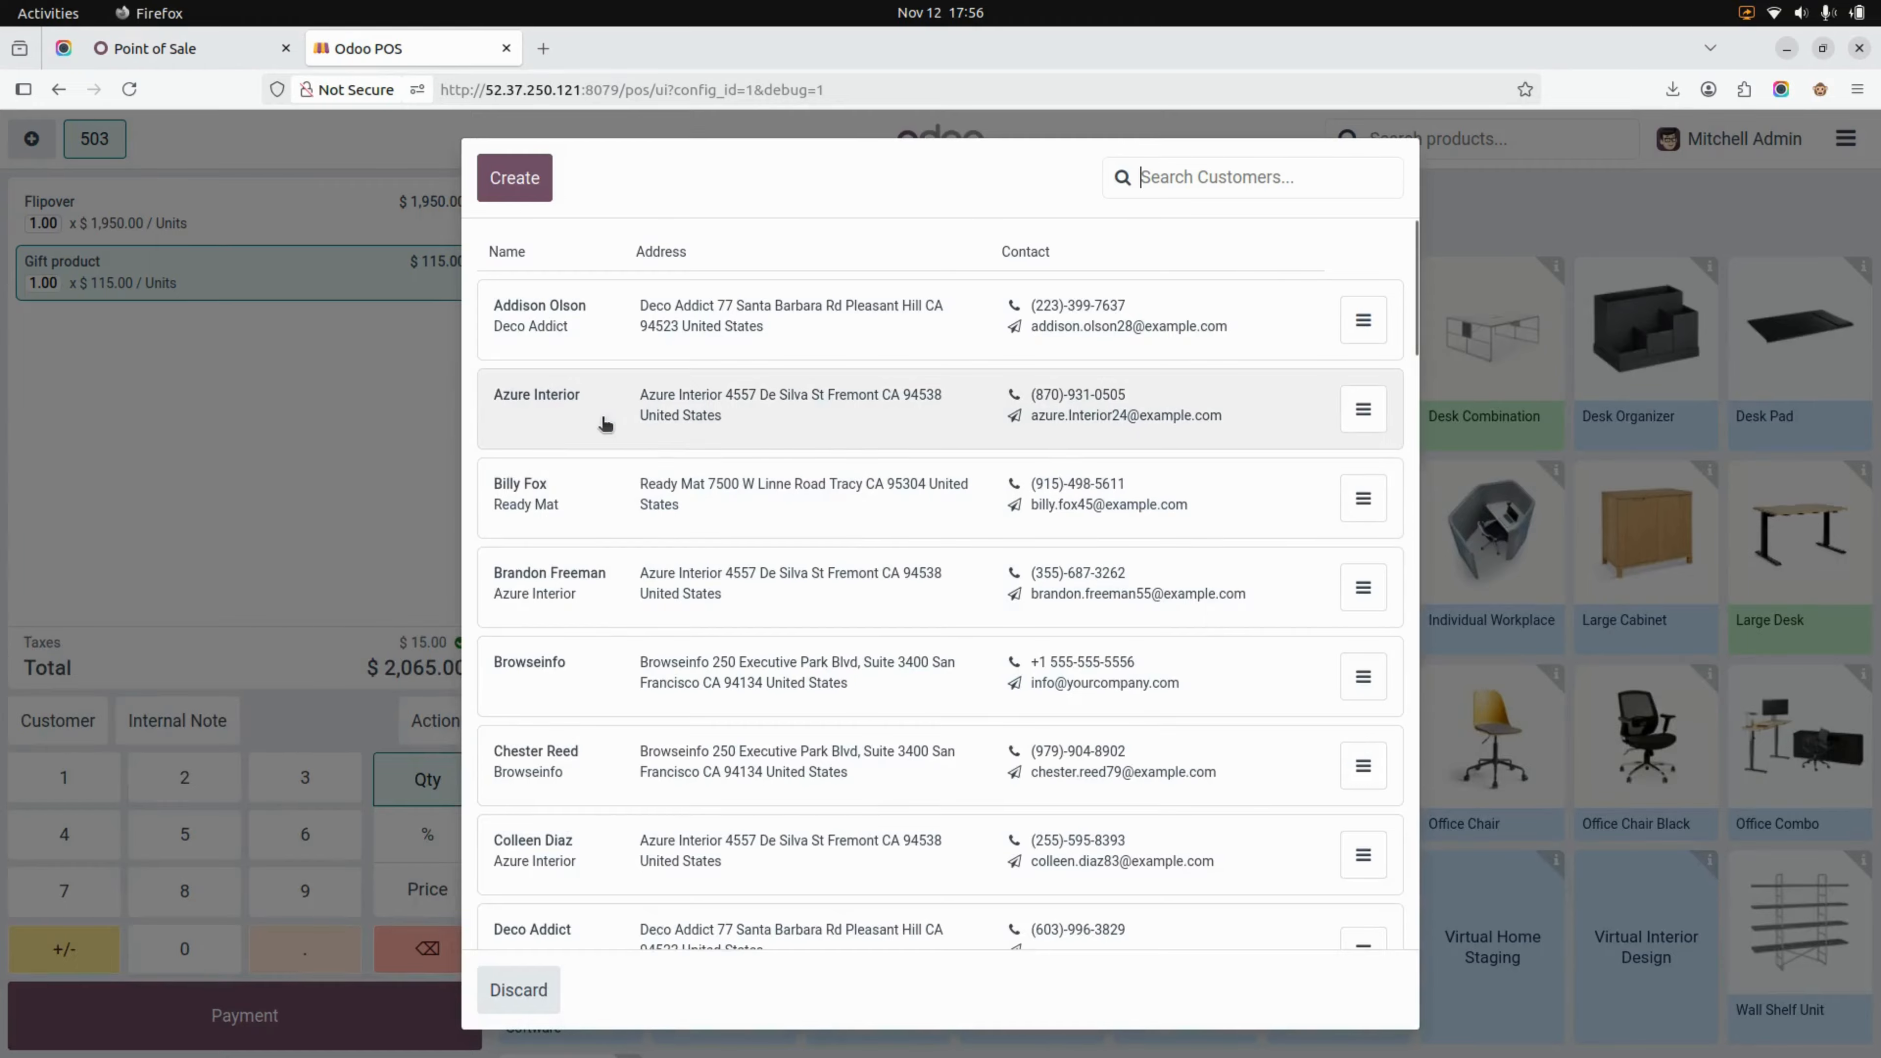
{"action": "left_click", "coordinate": [629, 409]}
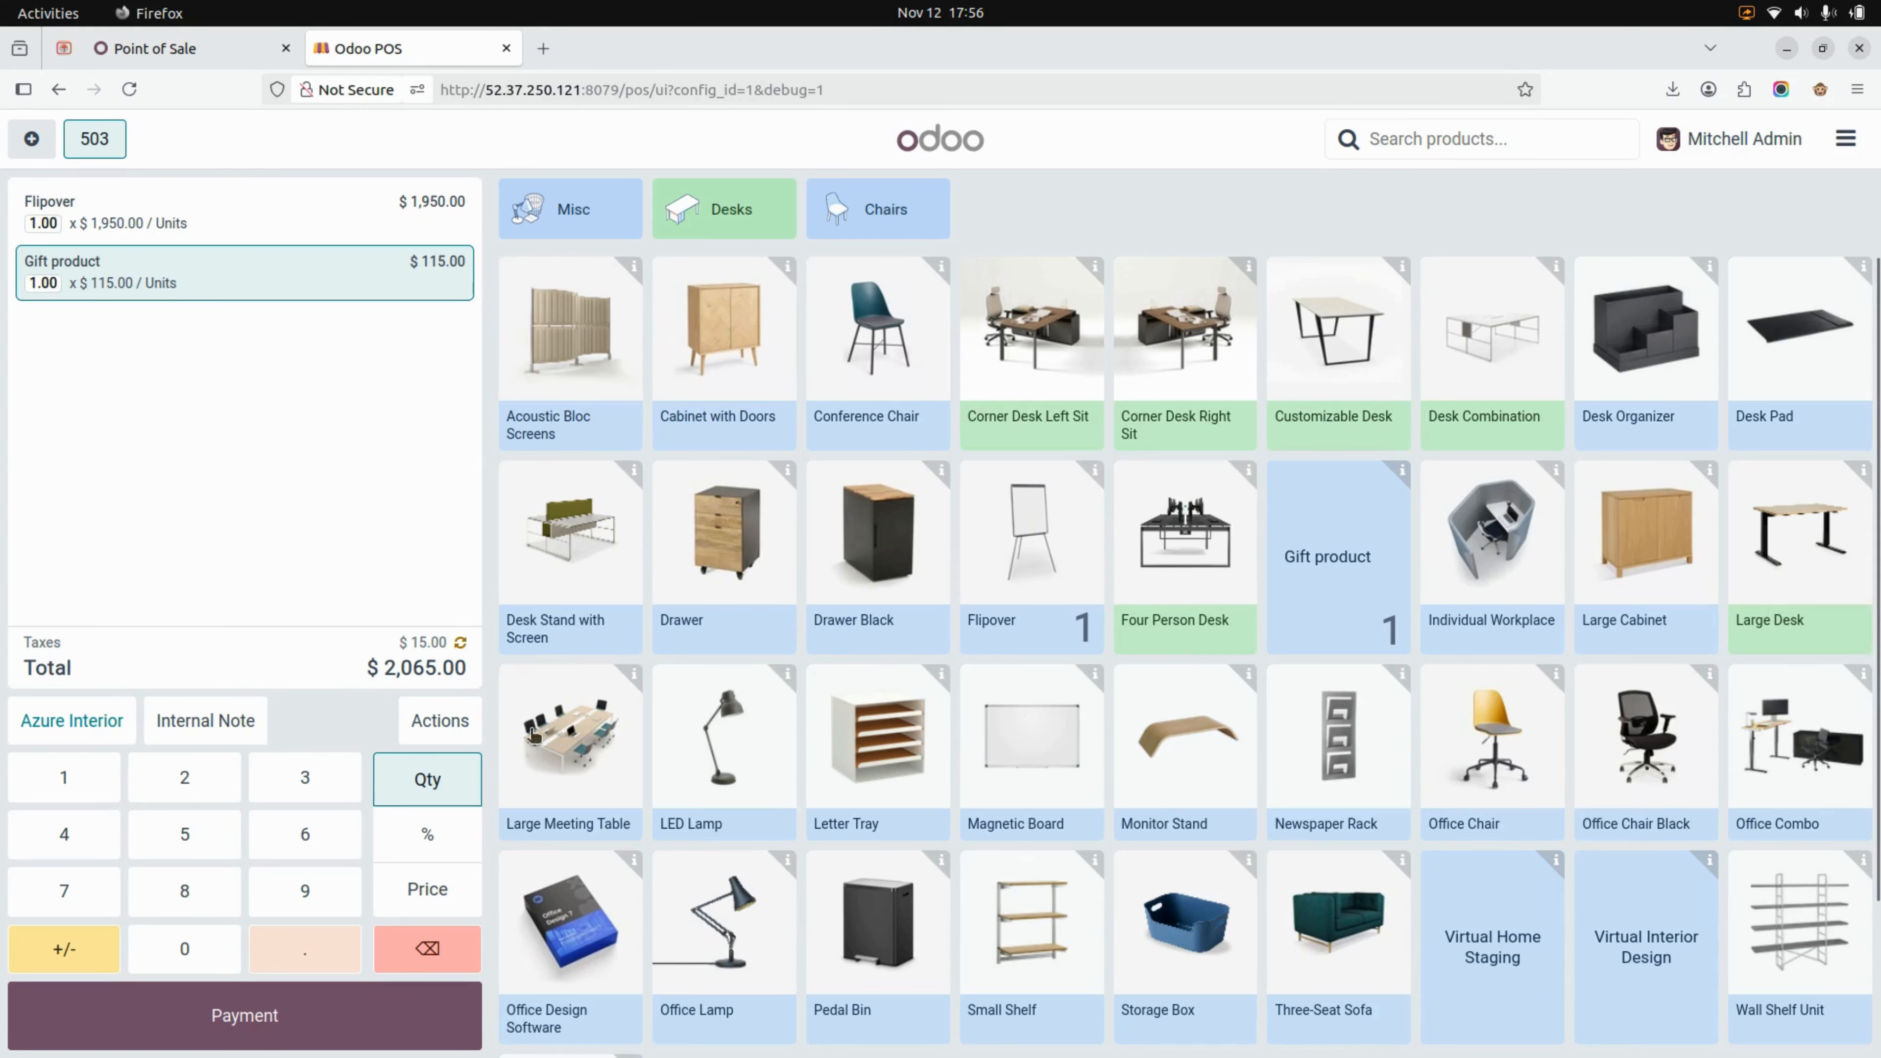
Enter the copied barcode as the coupon code for the Azure Interior order and submit it
{"action": "left_click", "coordinate": [440, 720]}
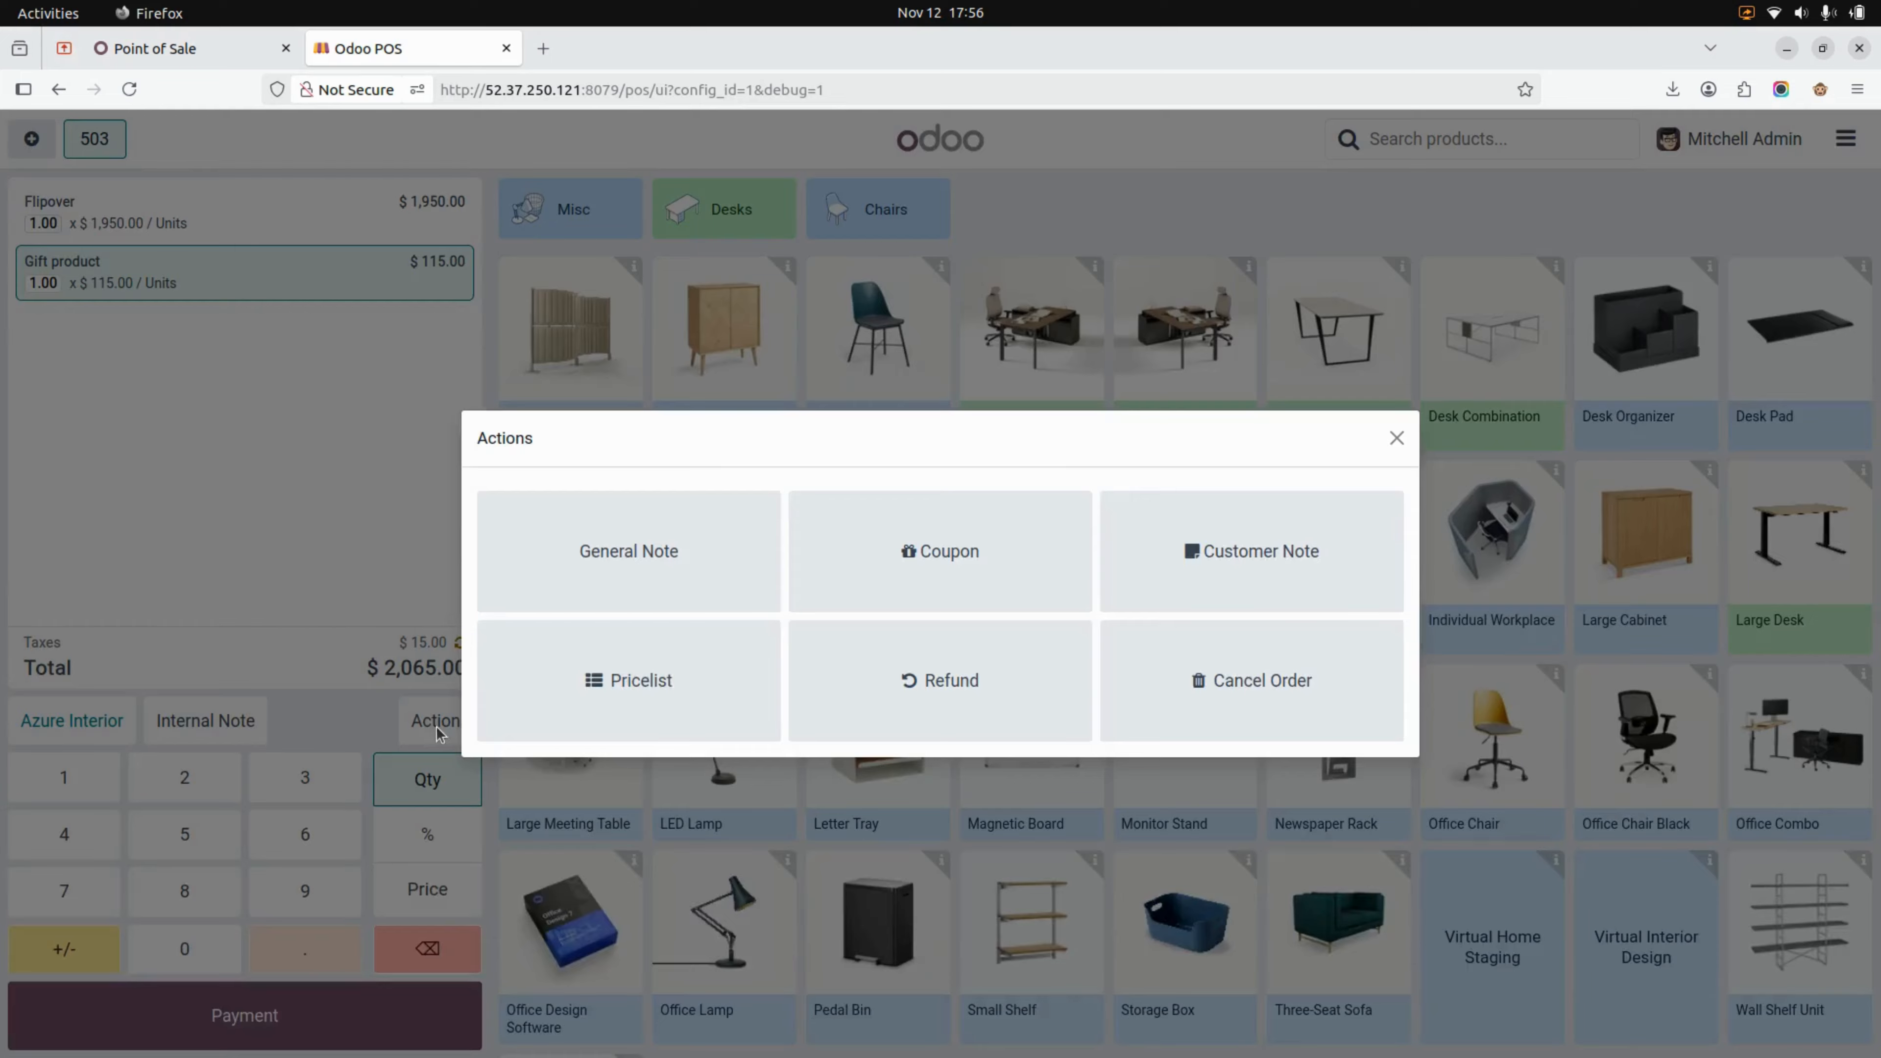
{"action": "left_click", "coordinate": [935, 548]}
{"action": "left_click", "coordinate": [978, 557]}
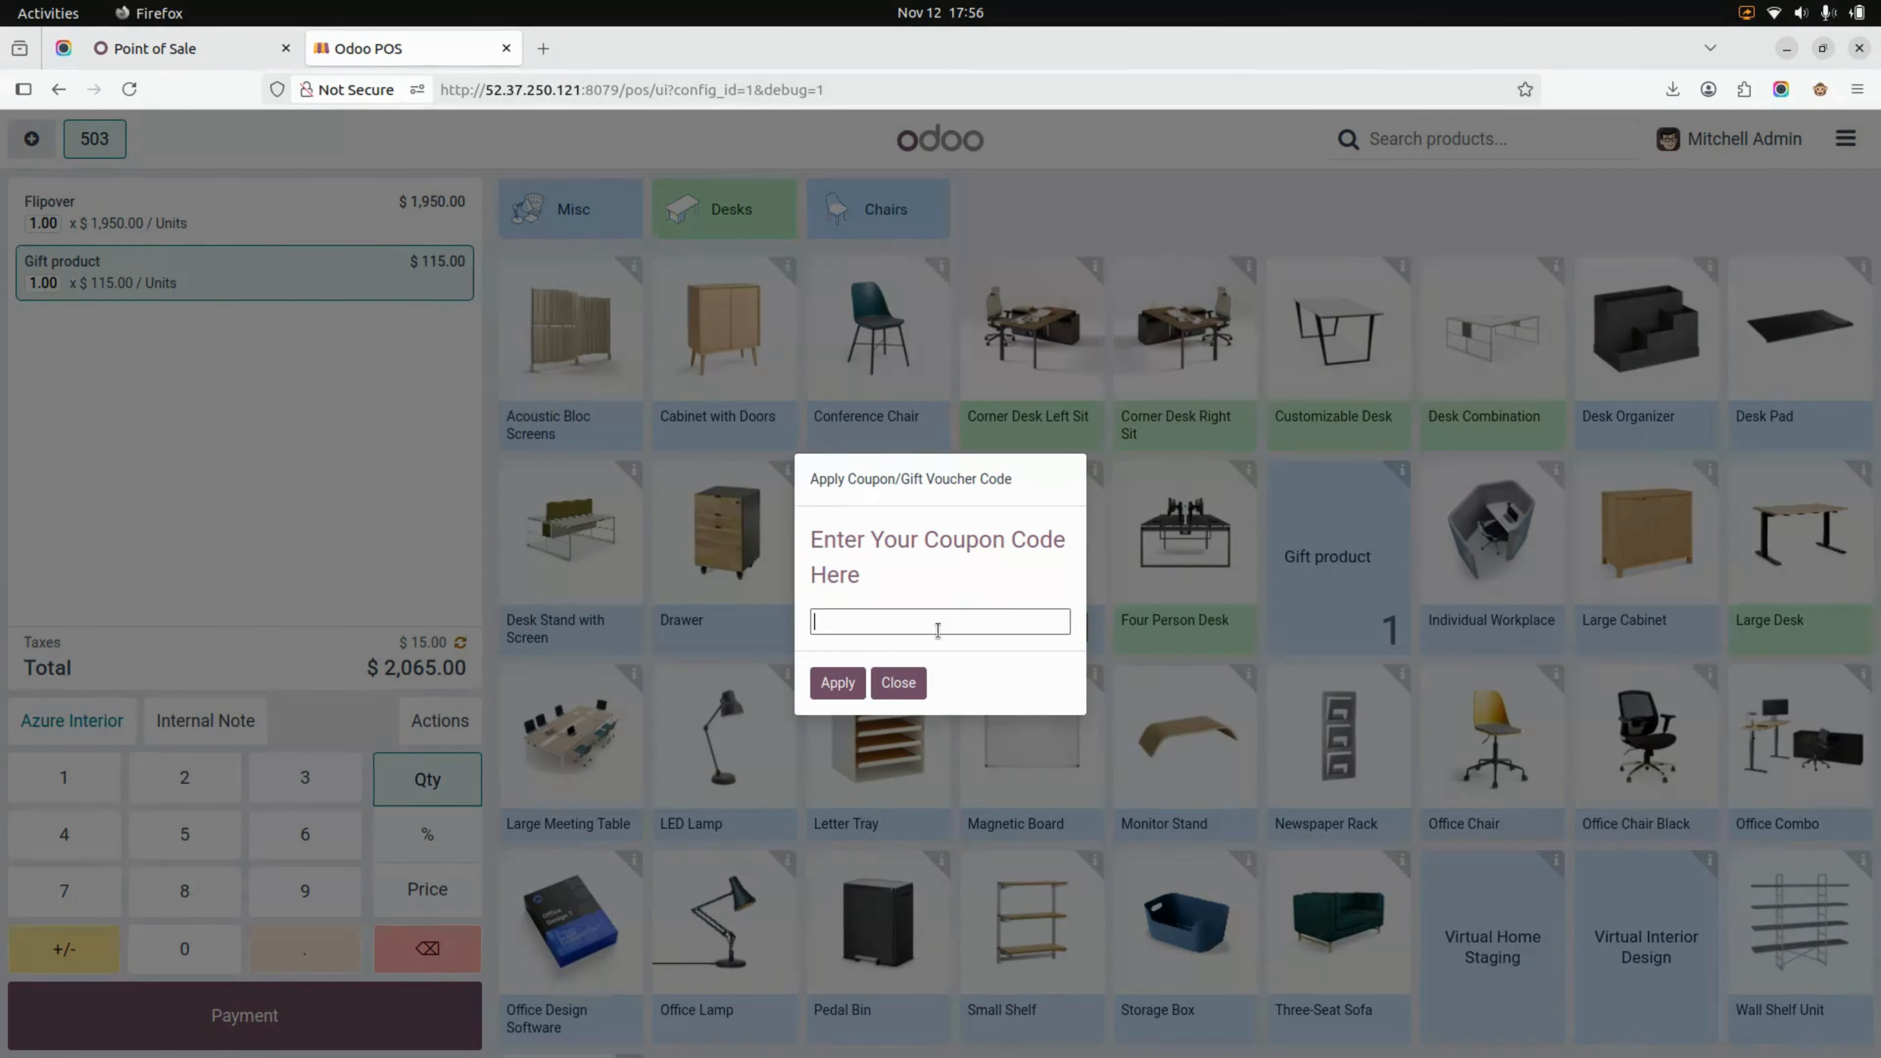
{"action": "key", "text": "ctrl+v"}
{"action": "left_click", "coordinate": [838, 683]}
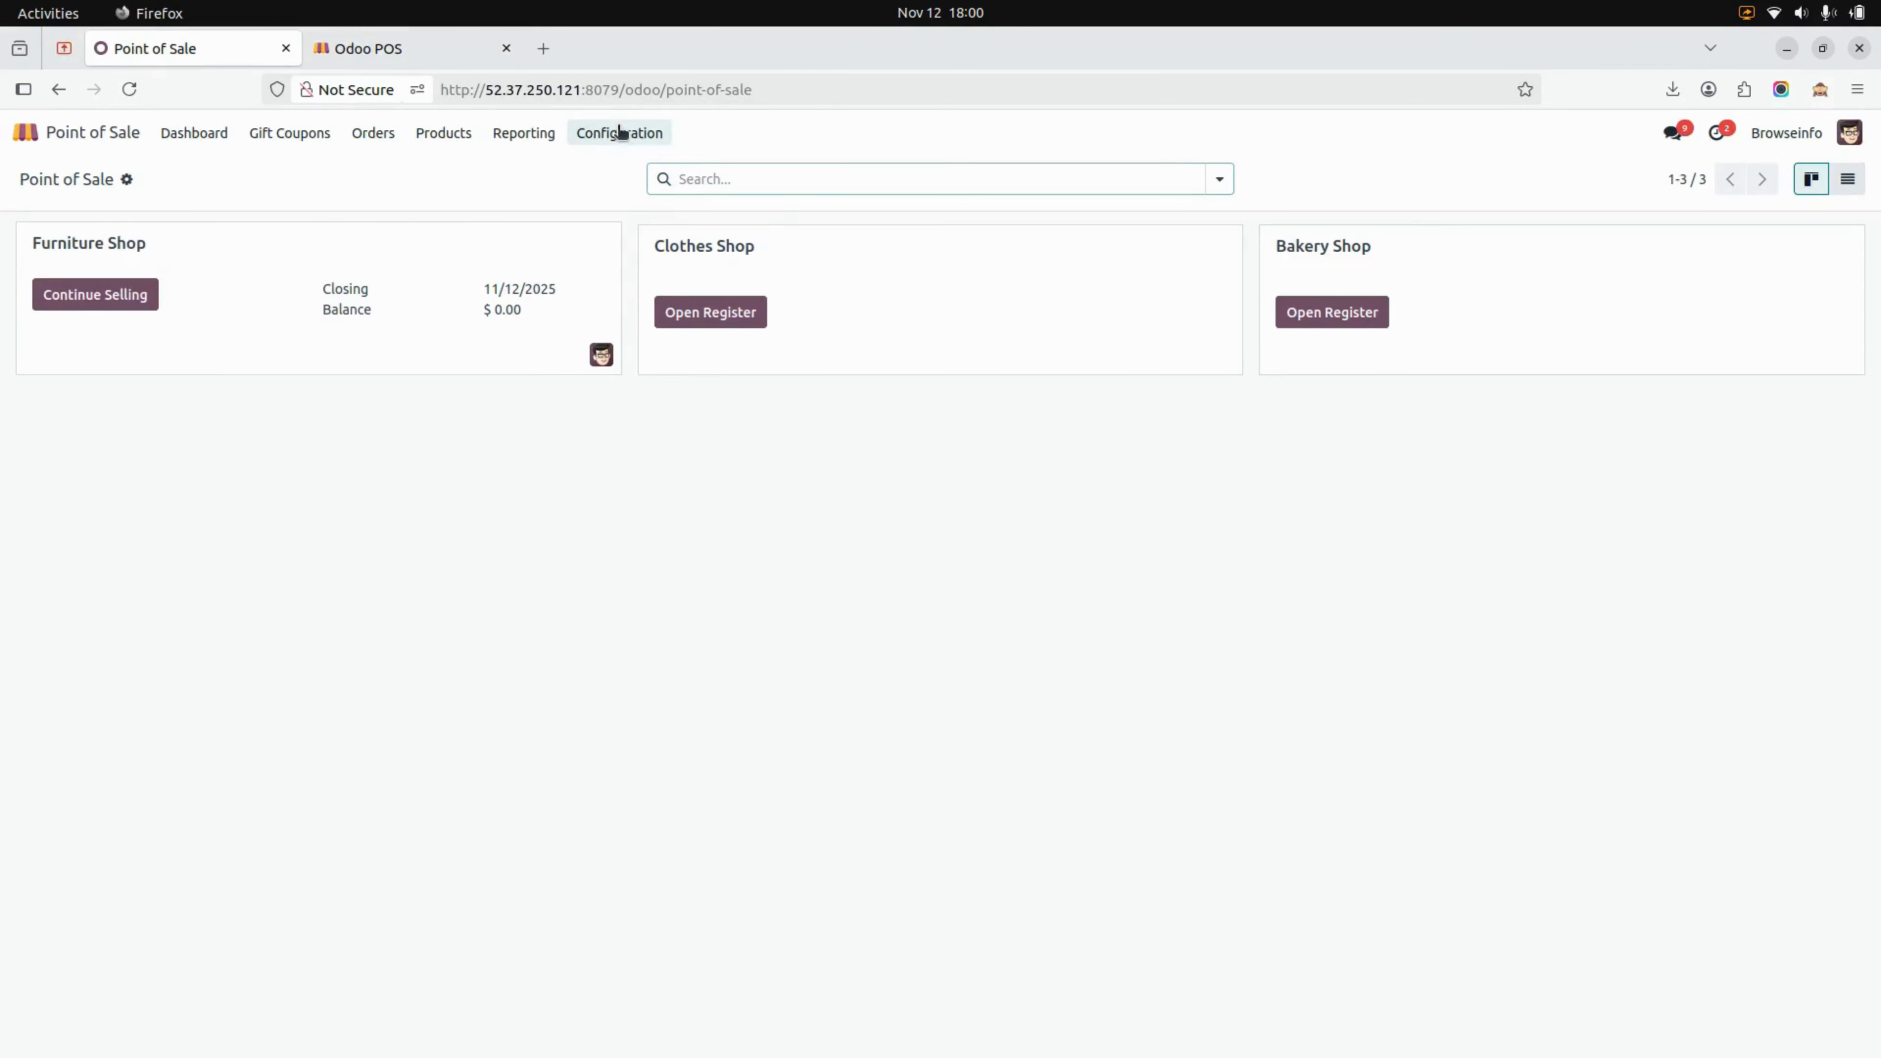
Review the gift card expiry options in the Furniture Shop's Point of Sale settings and save the settings
{"action": "left_click", "coordinate": [621, 133]}
{"action": "left_click", "coordinate": [633, 171]}
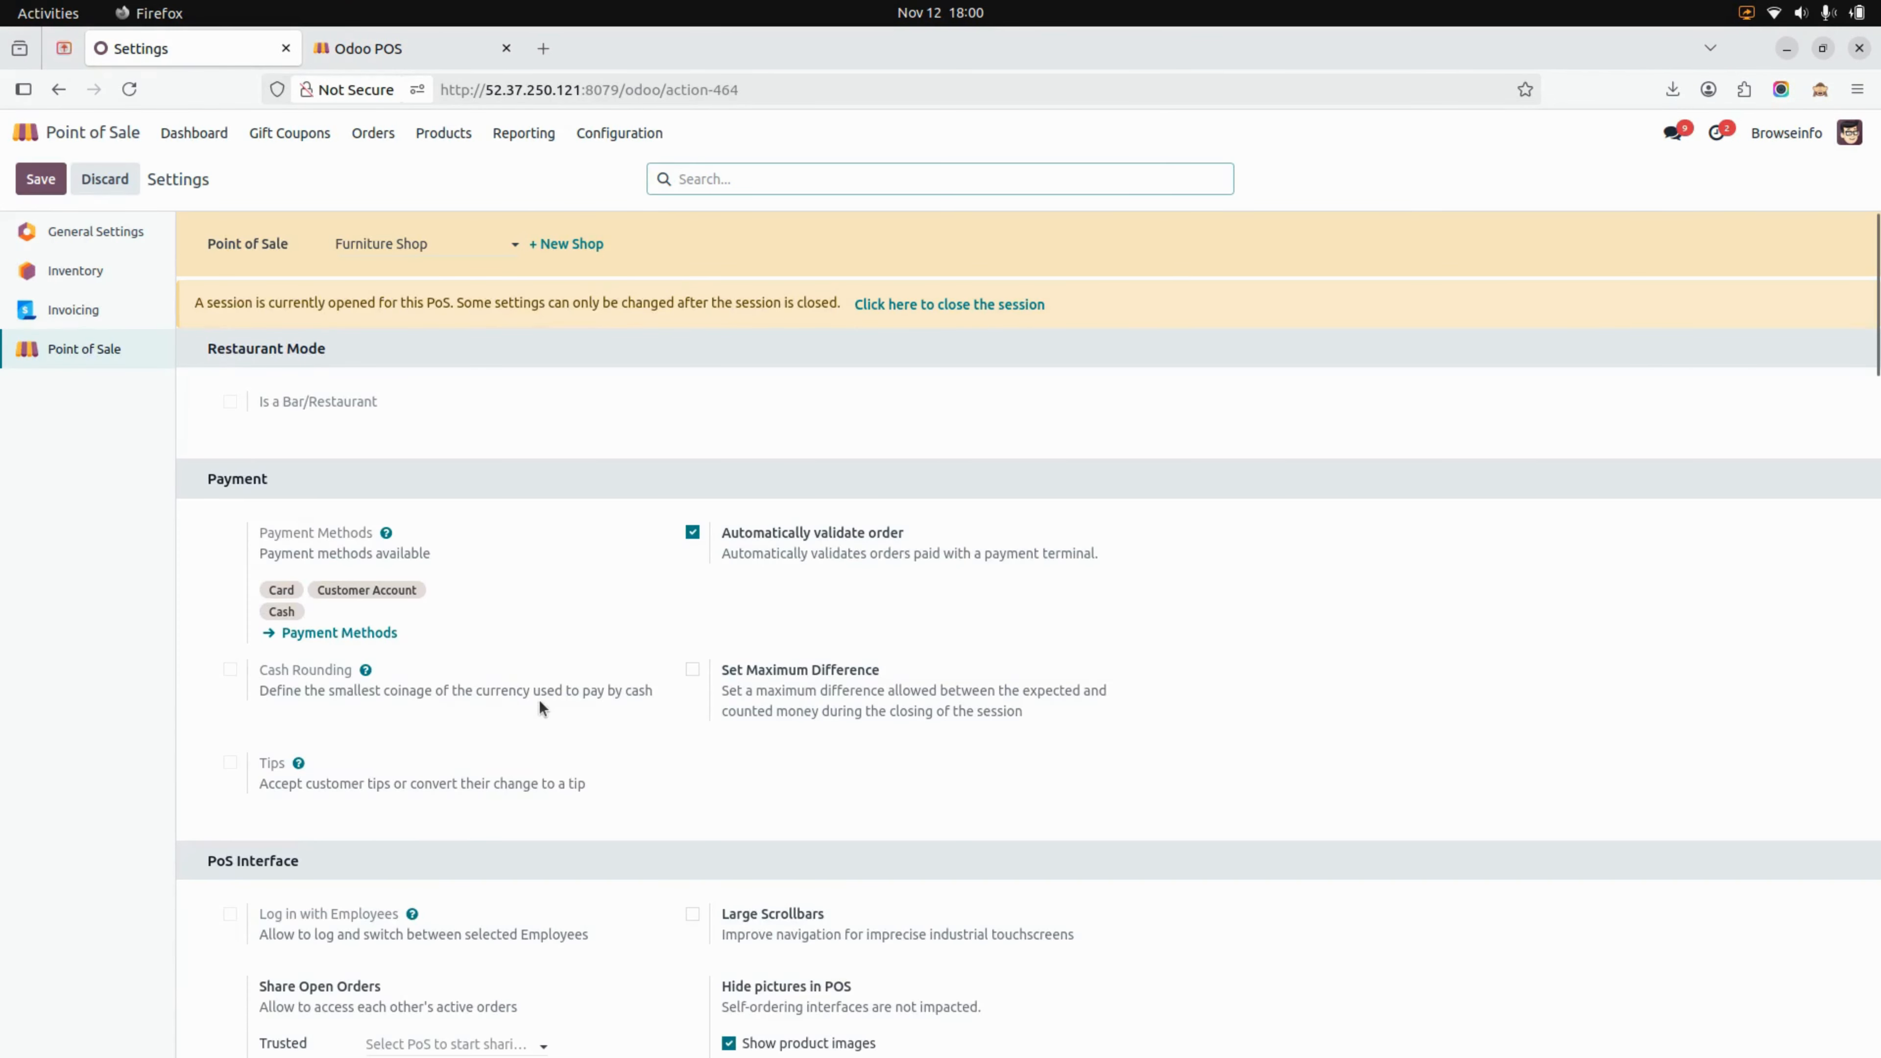
{"action": "scroll", "coordinate": [539, 700], "scroll_direction": "down", "scroll_amount": 5}
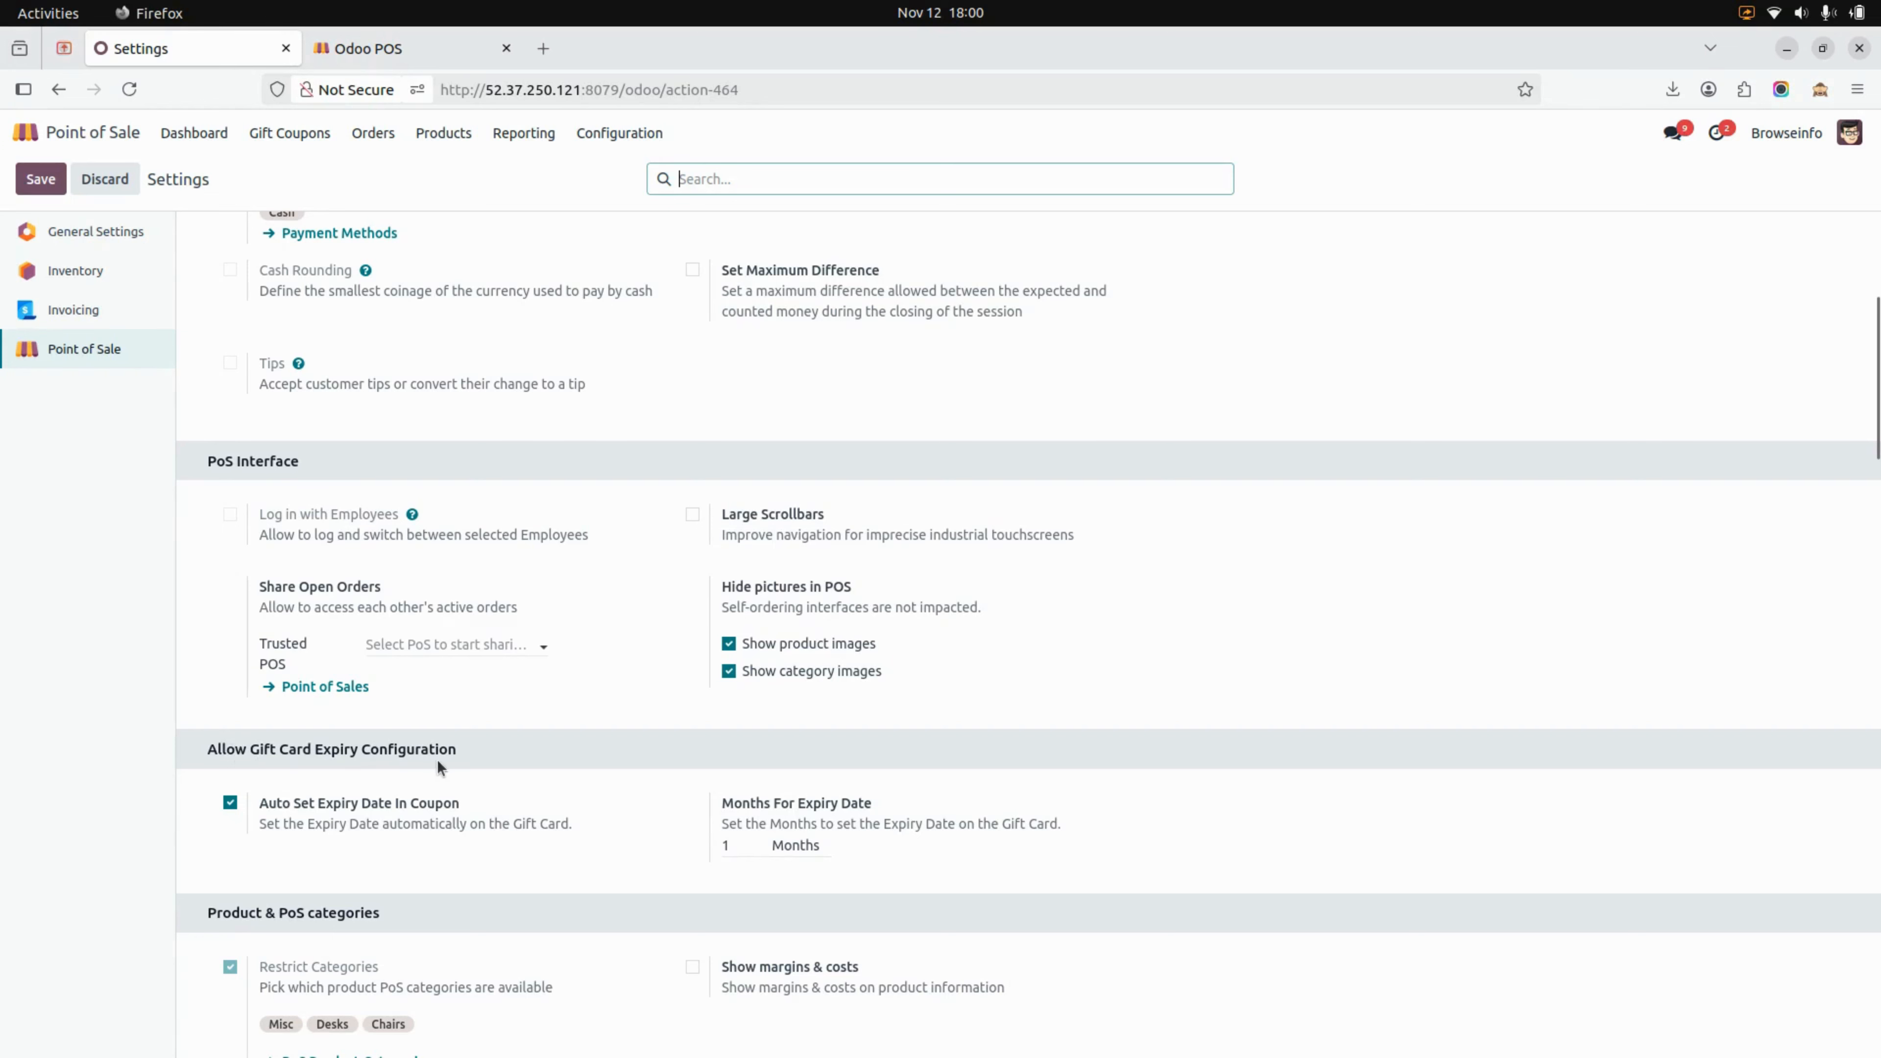
{"action": "scroll", "coordinate": [479, 747], "scroll_direction": "down", "scroll_amount": 1}
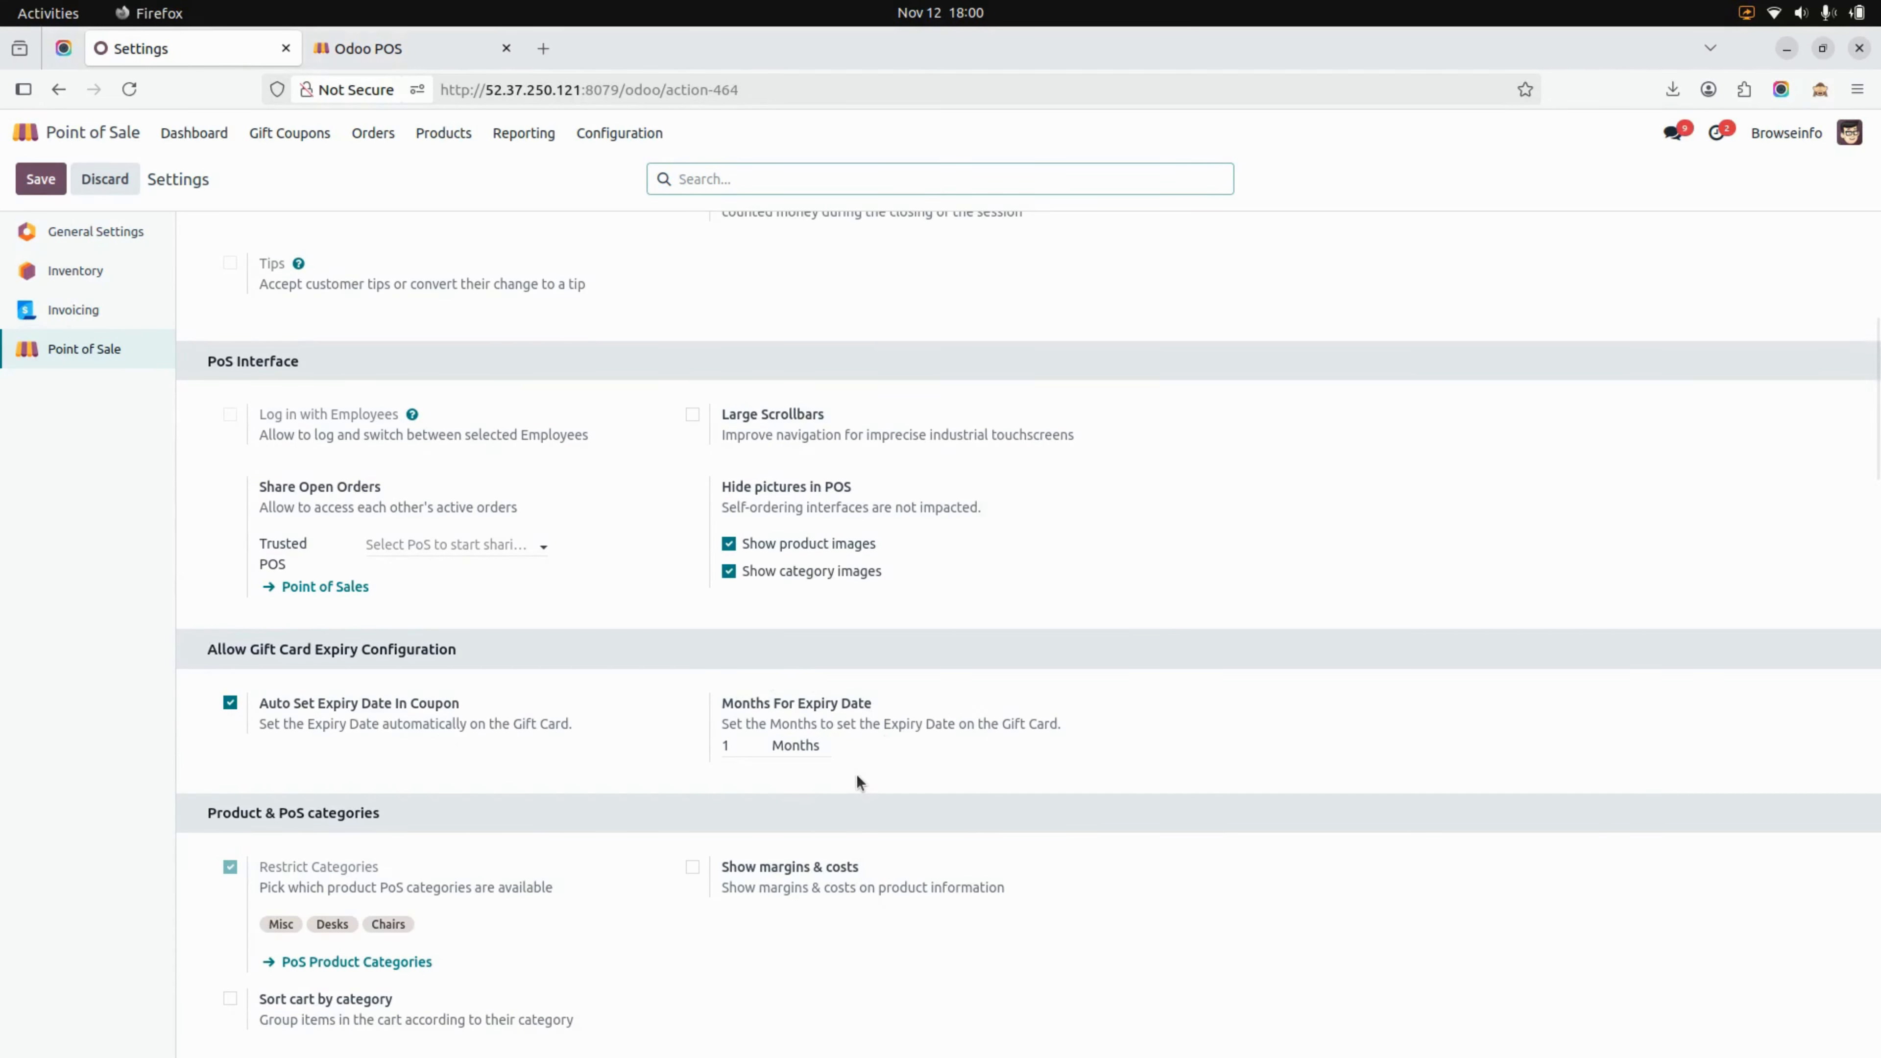
{"action": "left_click", "coordinate": [33, 185]}
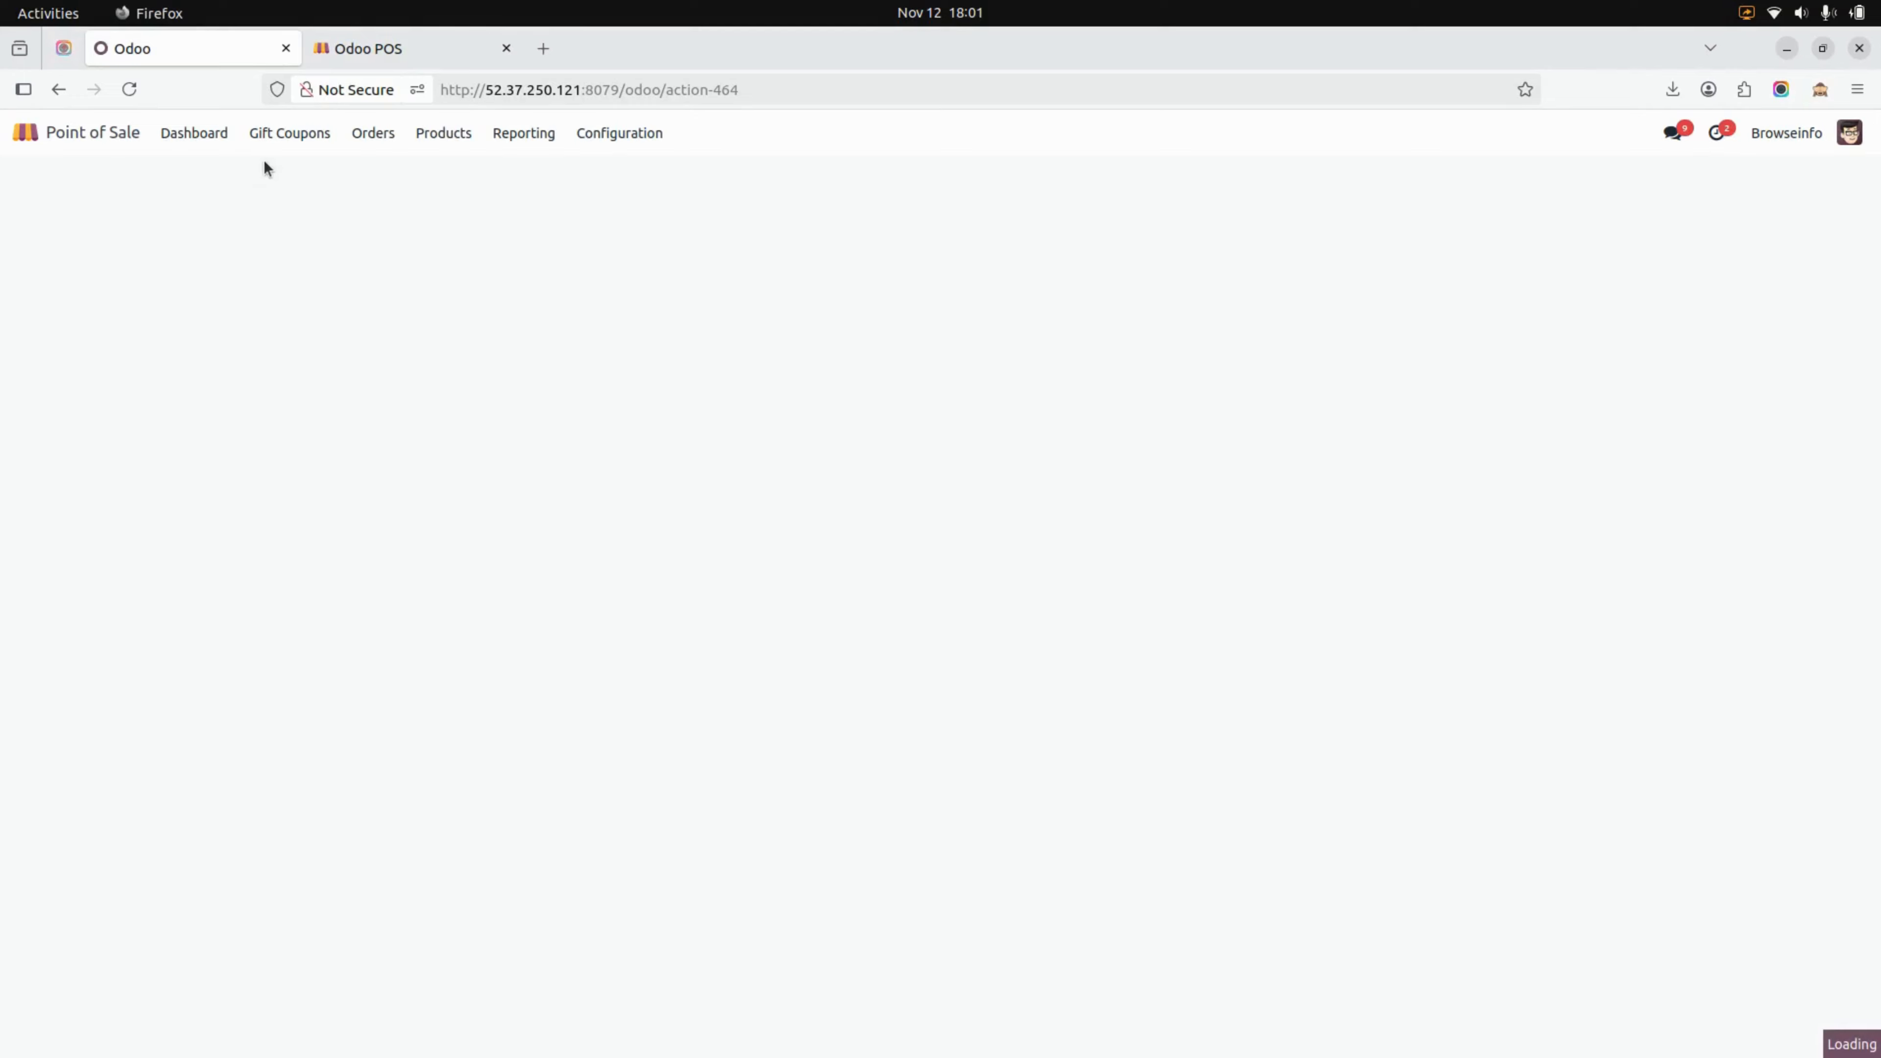
Open the first Christmas coupon from the list of all gift coupons
{"action": "left_click", "coordinate": [285, 134]}
{"action": "left_click", "coordinate": [291, 178]}
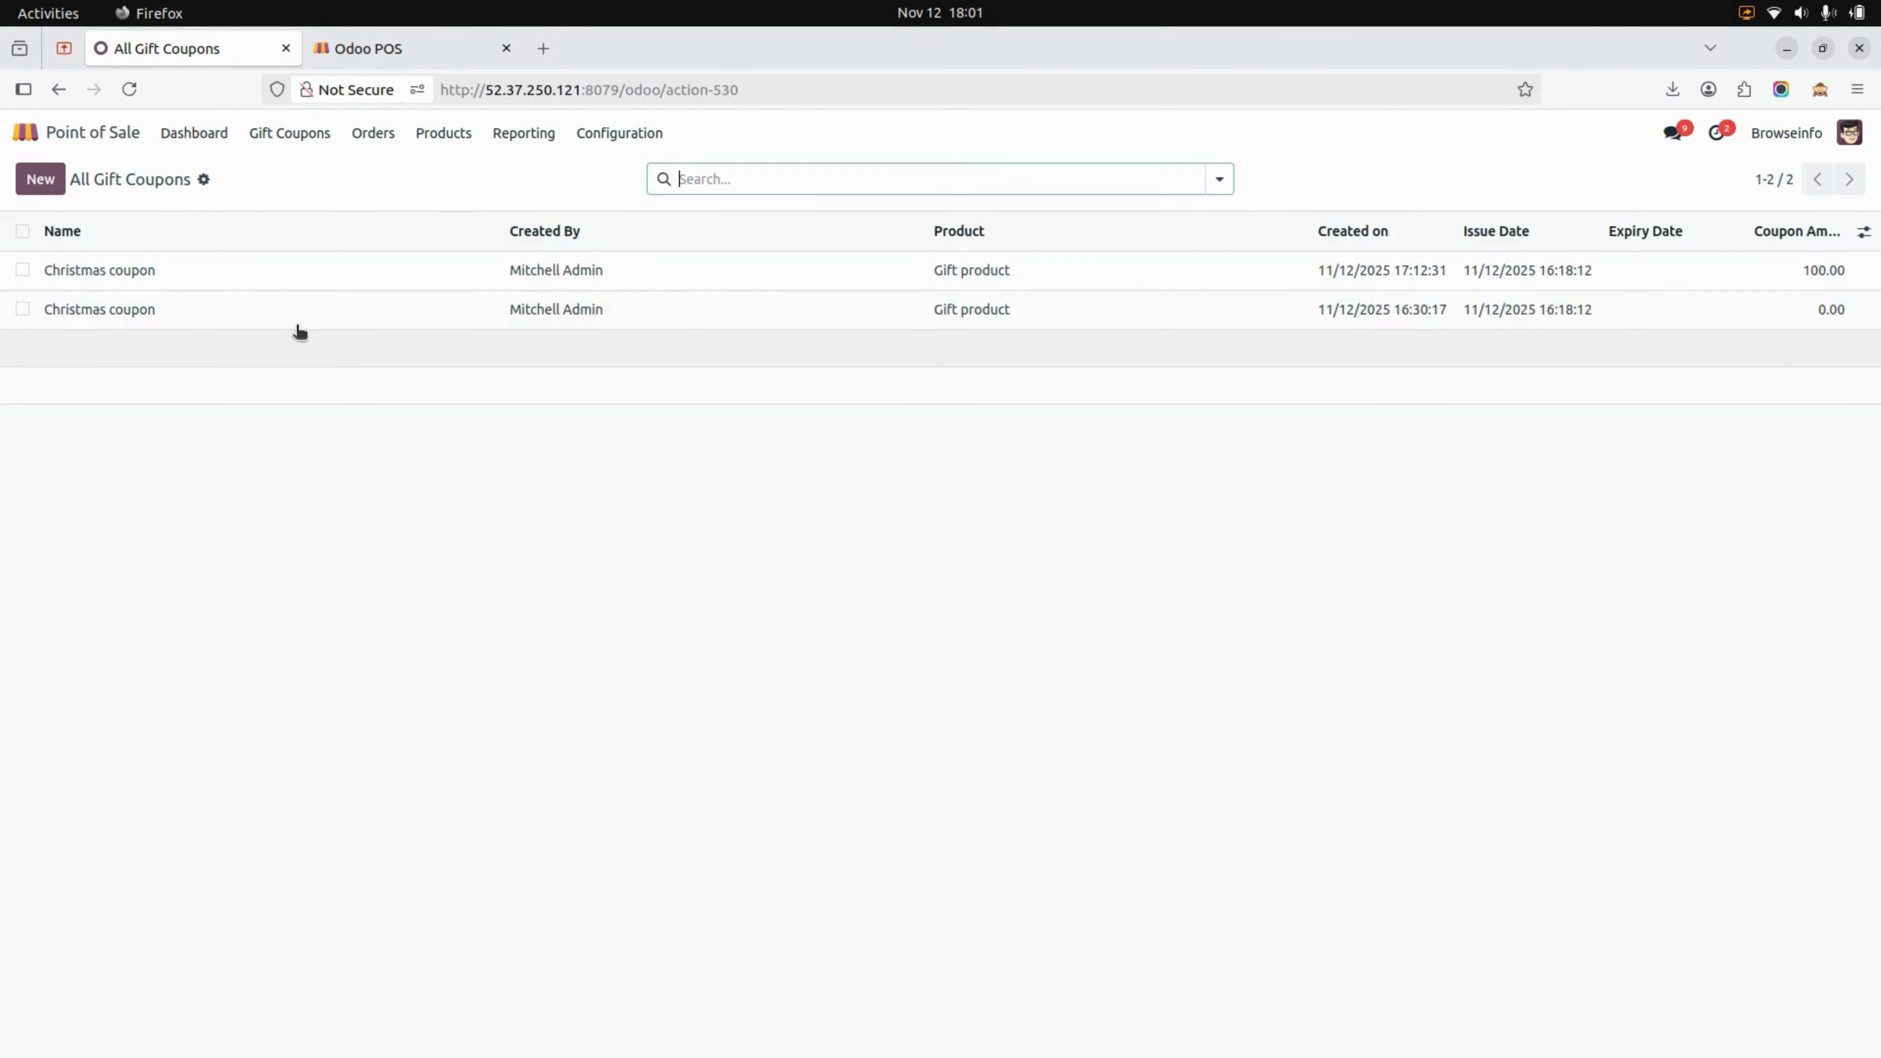
{"action": "left_click", "coordinate": [269, 282]}
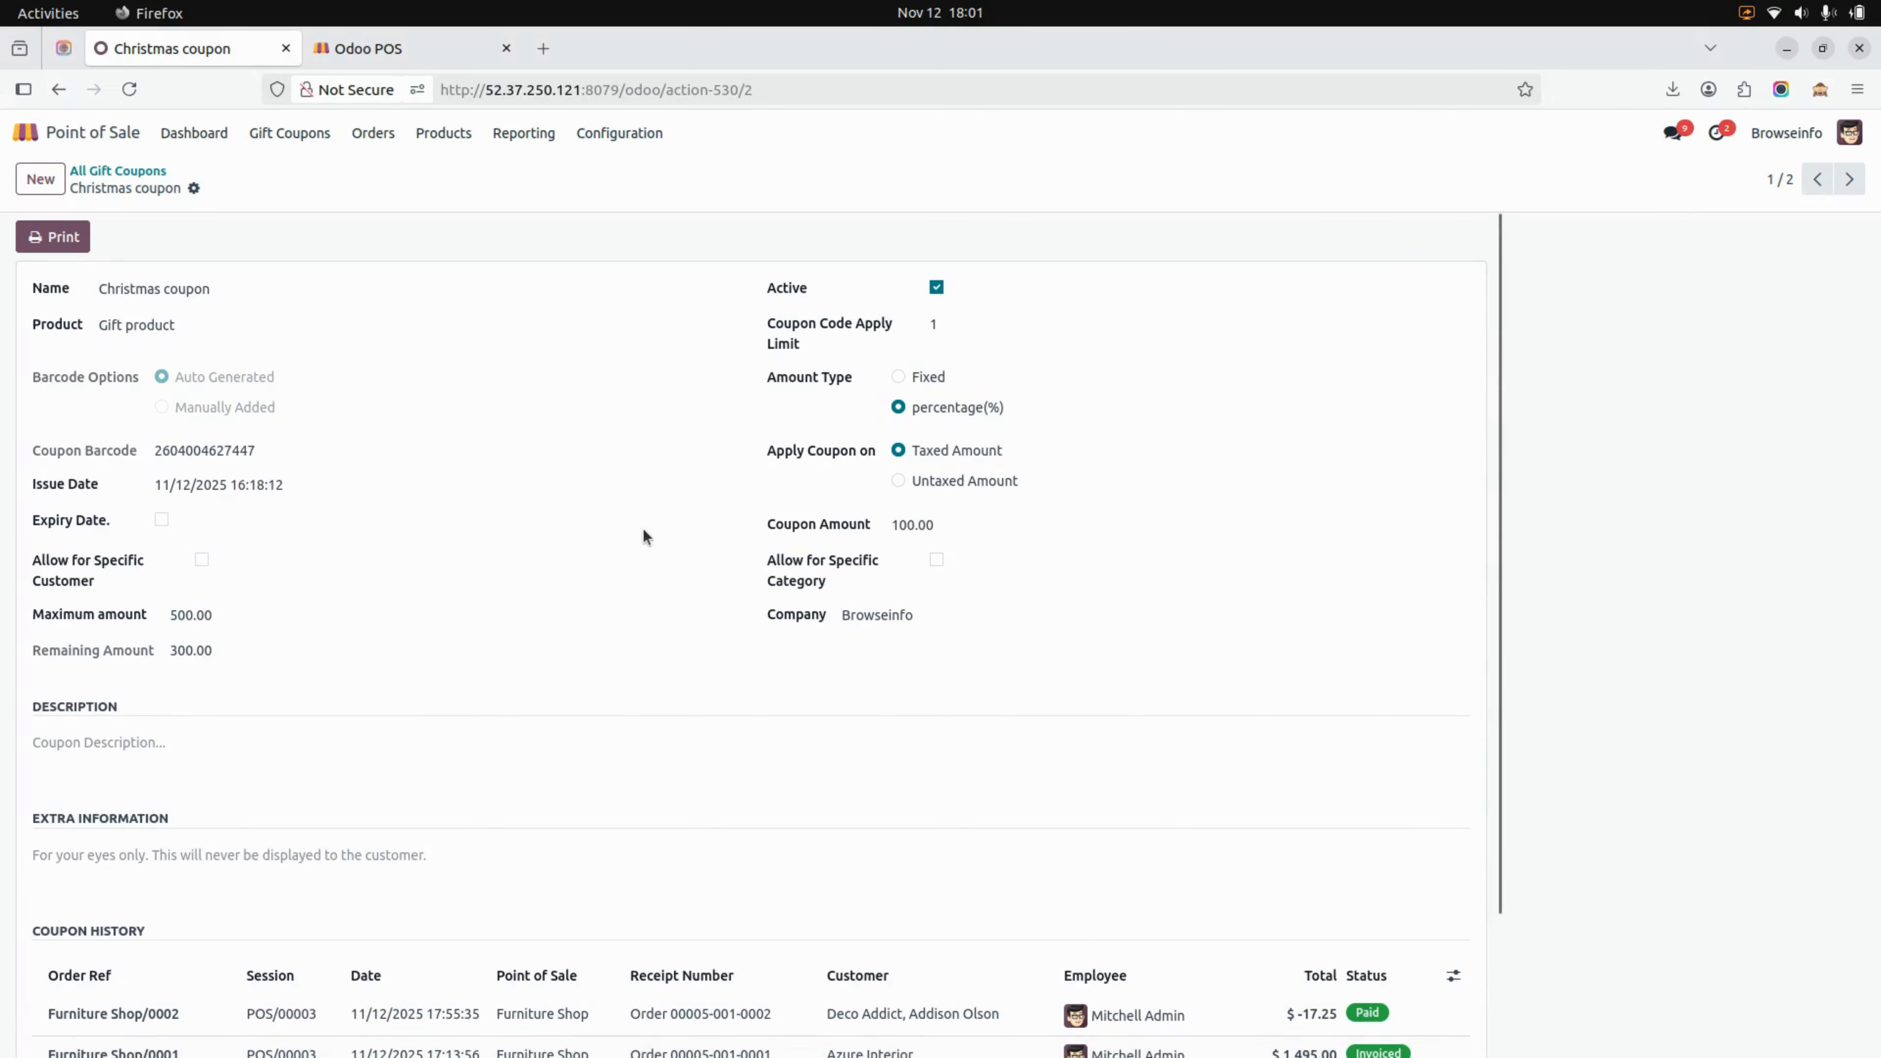
Enable an expiry date of 11/12/2025 18:00:00 on the Christmas coupon, leaving the specific-customer restriction off
{"action": "left_click", "coordinate": [160, 520]}
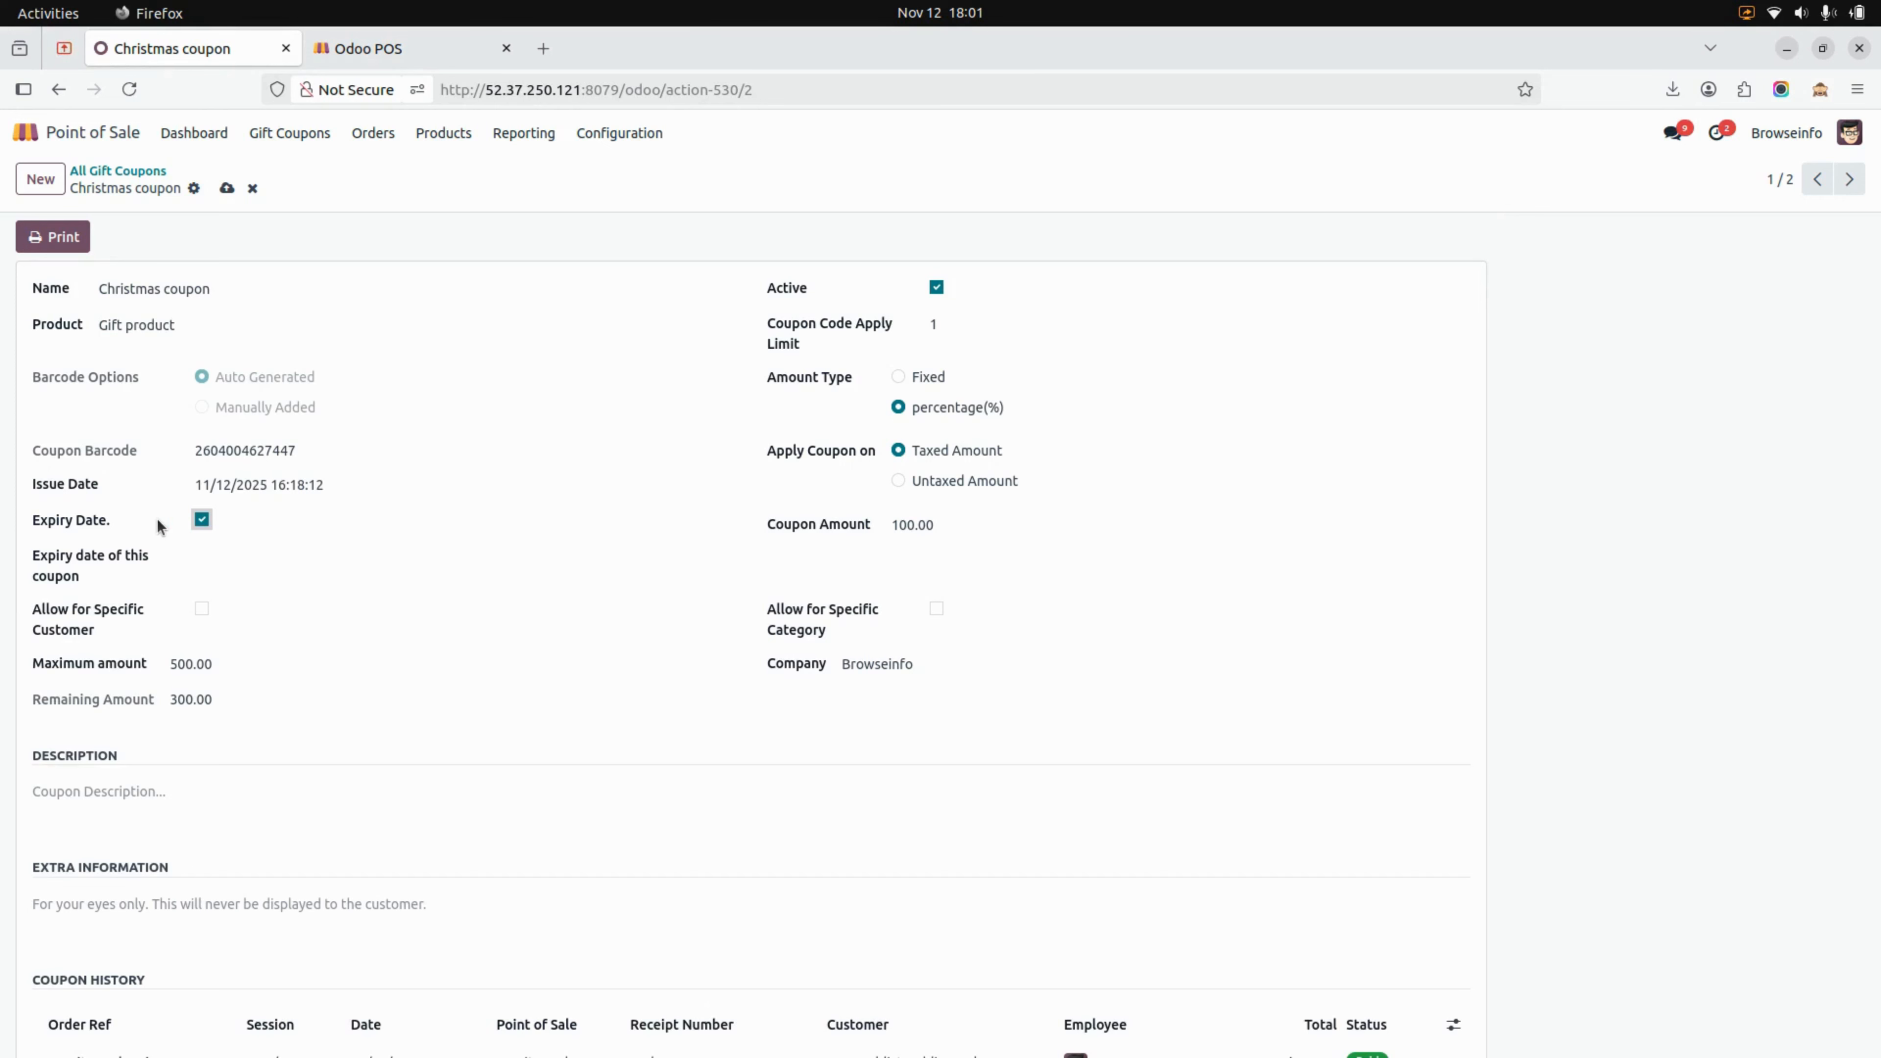
{"action": "left_click", "coordinate": [242, 558]}
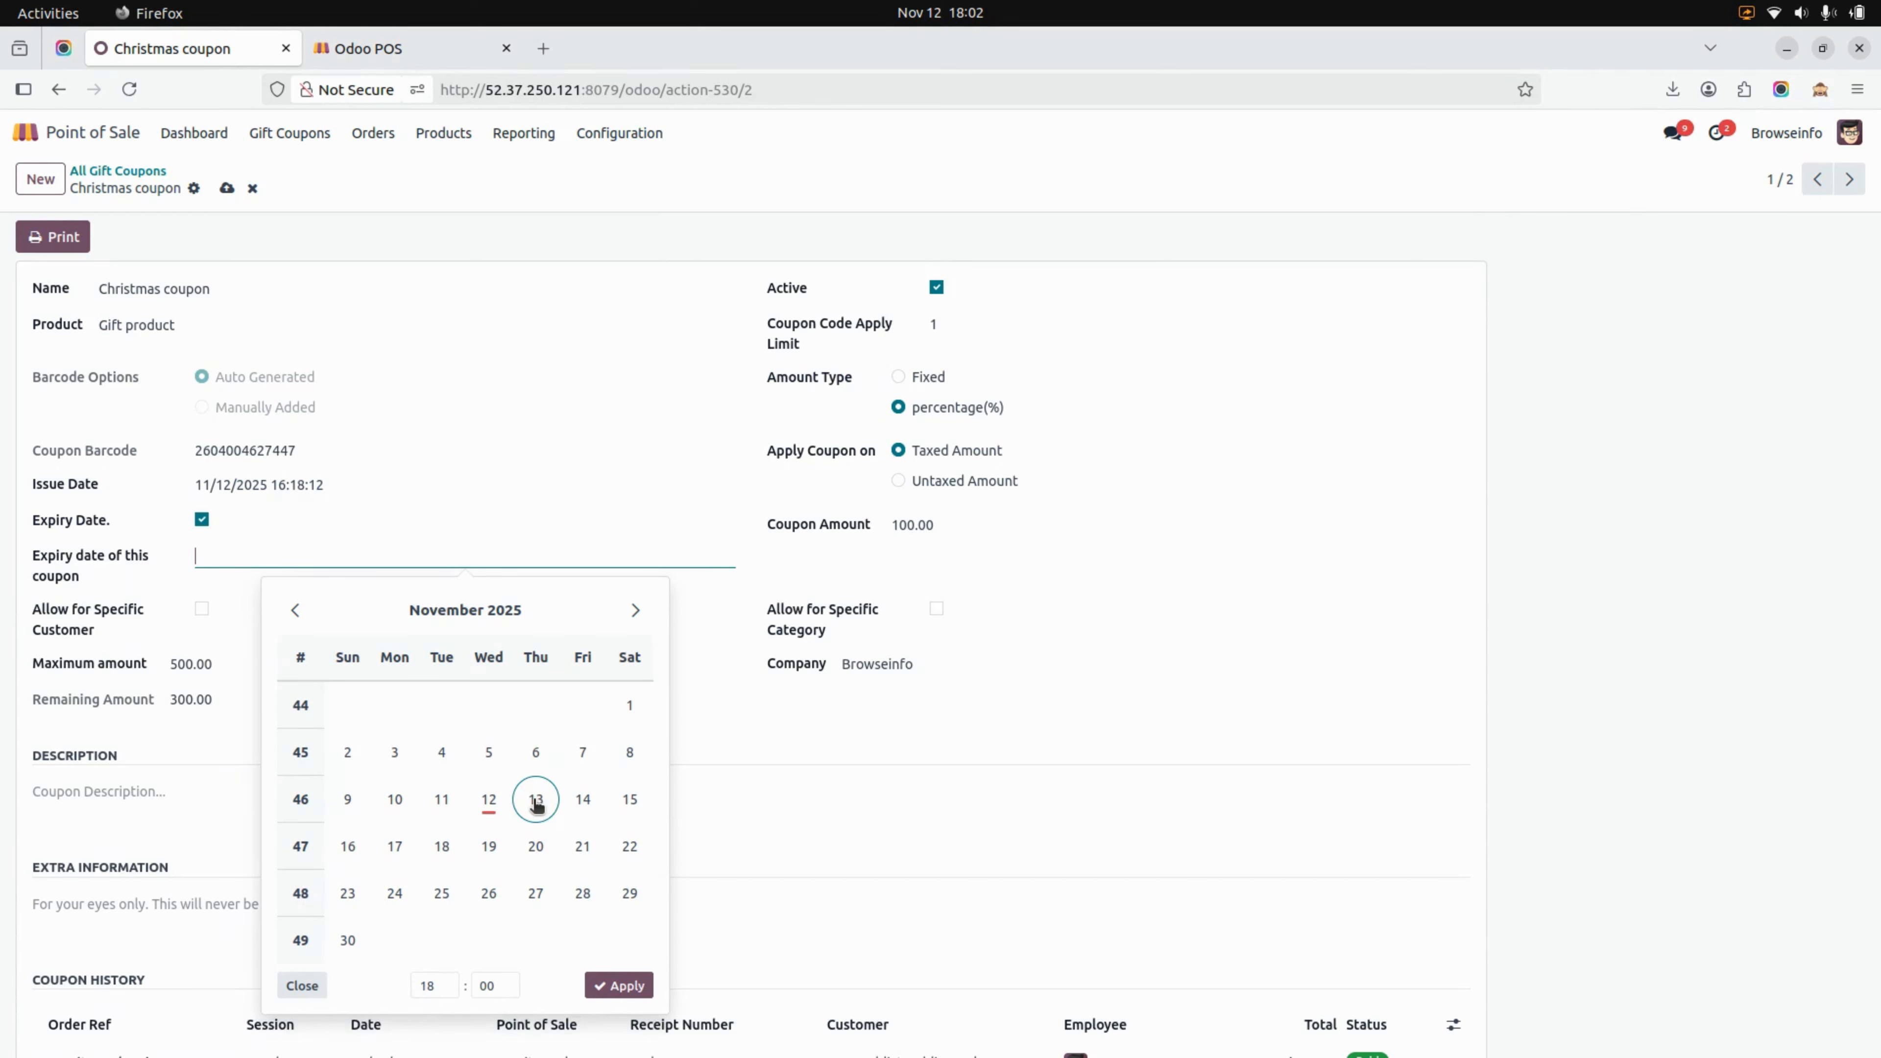
{"action": "left_click", "coordinate": [625, 986]}
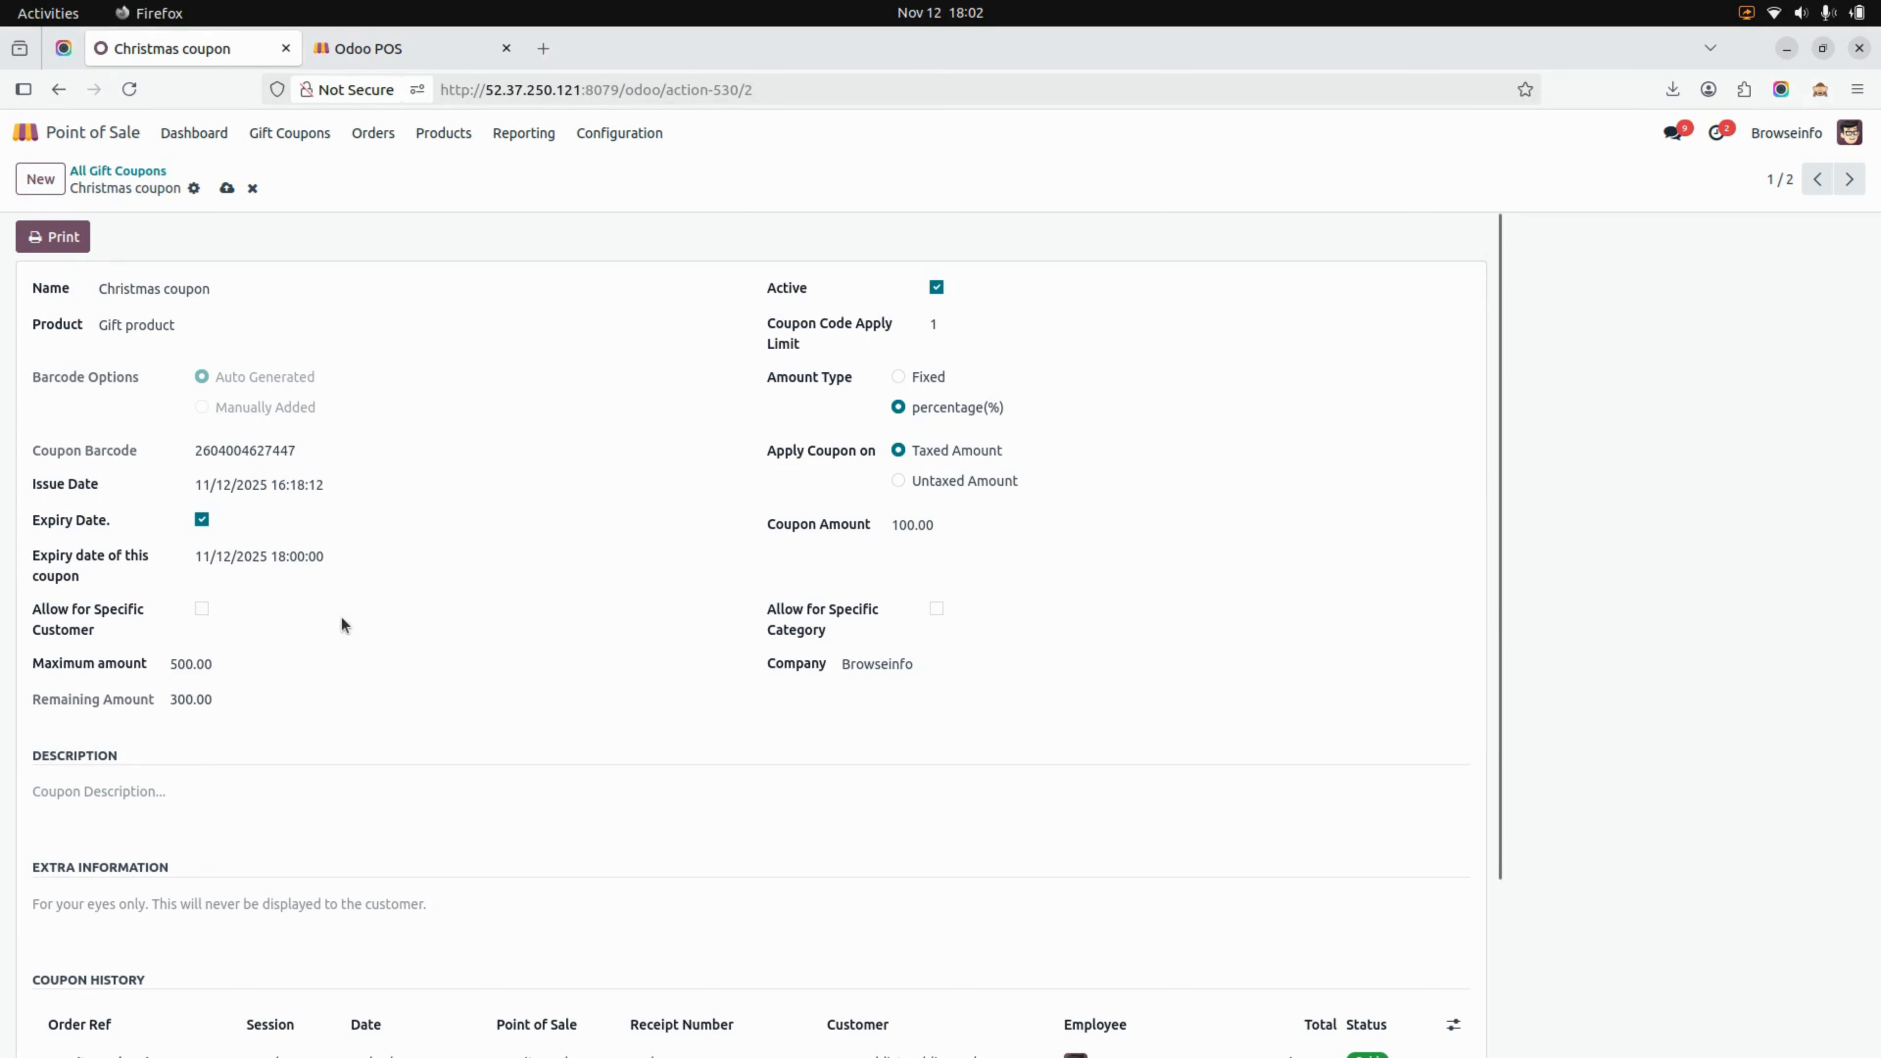
{"action": "left_click", "coordinate": [201, 609]}
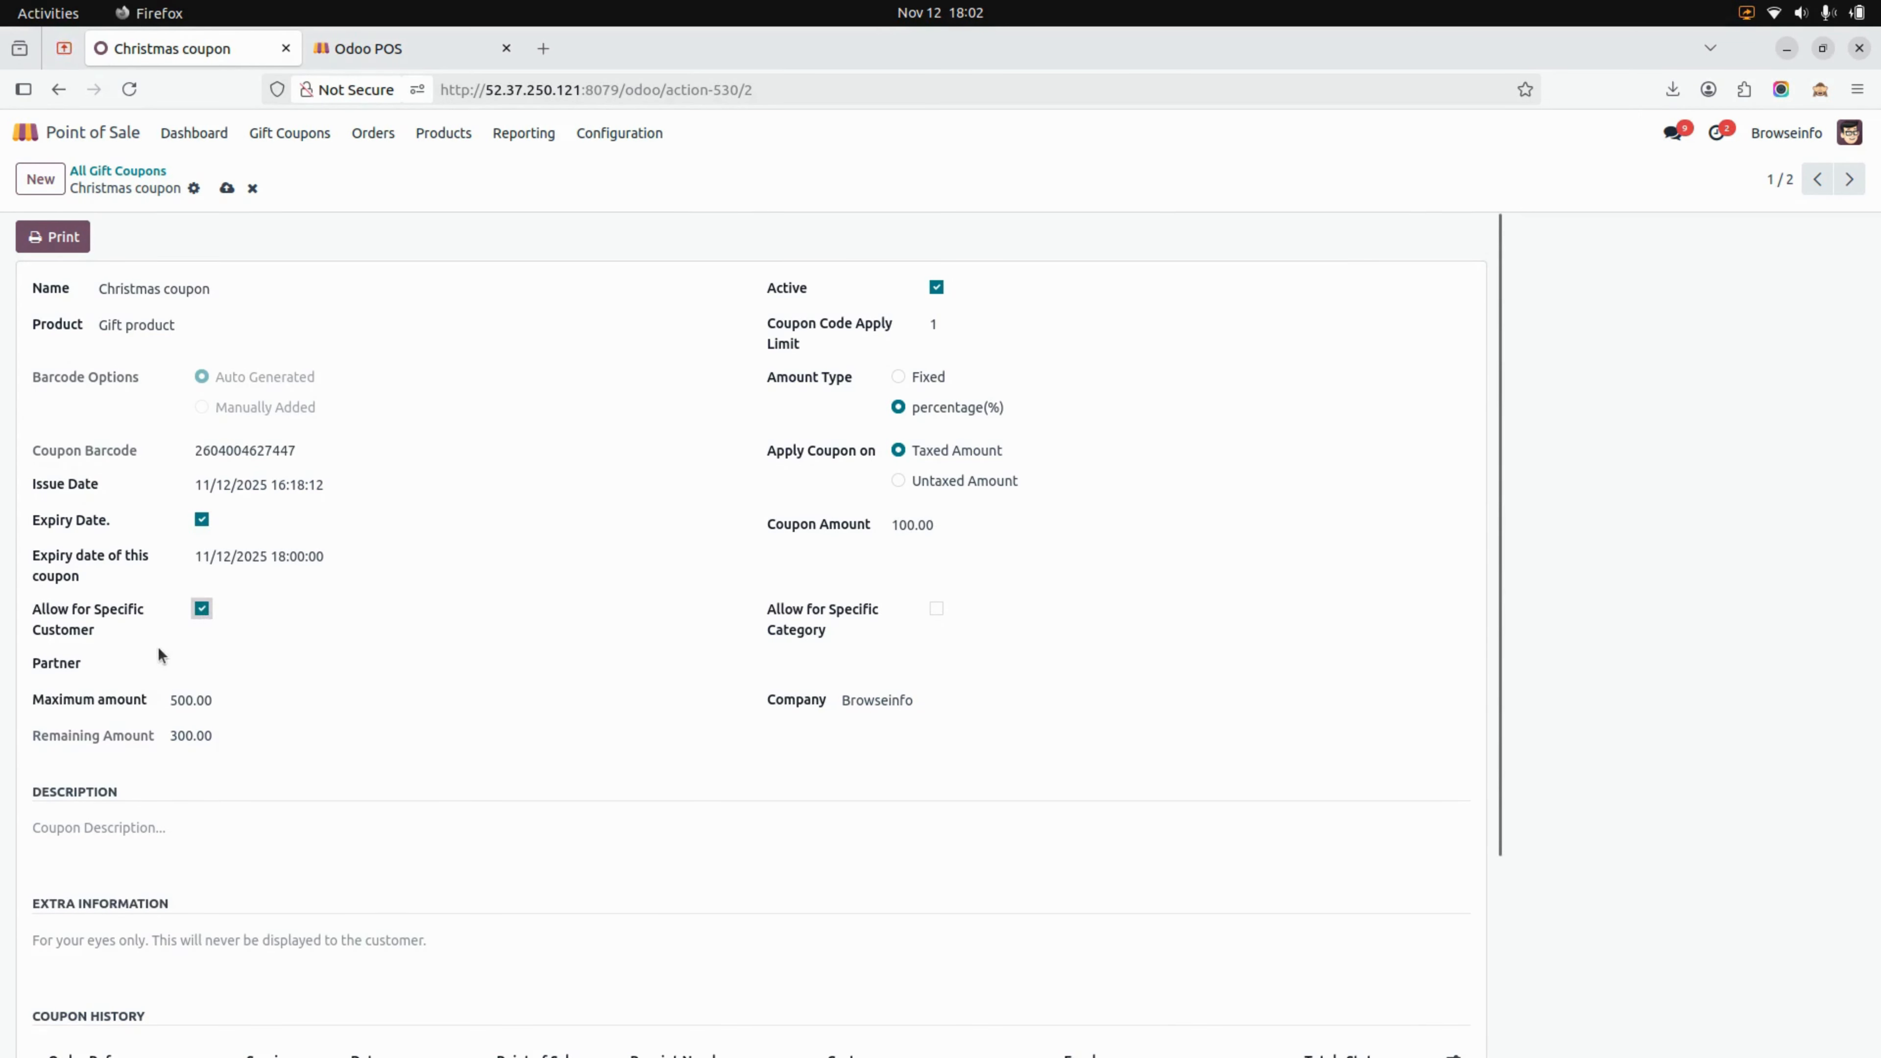
{"action": "left_click", "coordinate": [201, 608]}
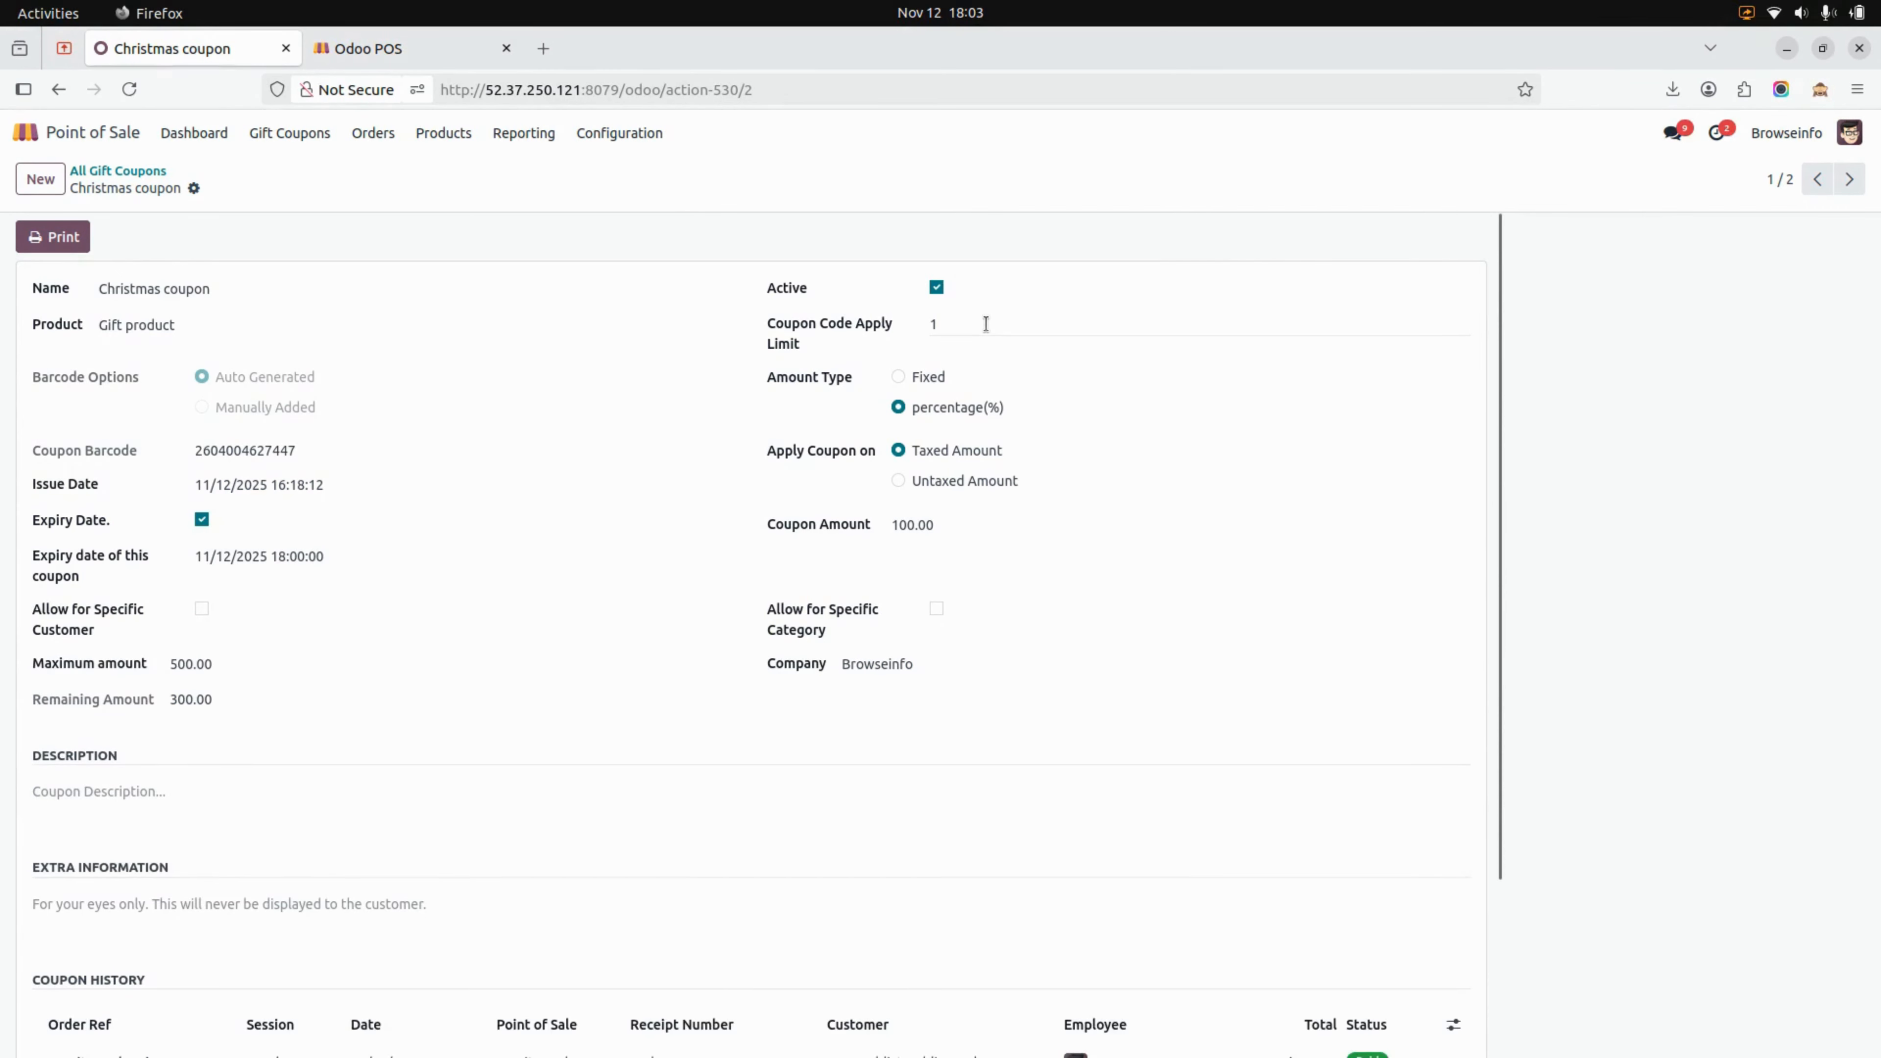
Set the Christmas coupon's code apply limit to 5 and save the record
{"action": "left_click", "coordinate": [985, 324]}
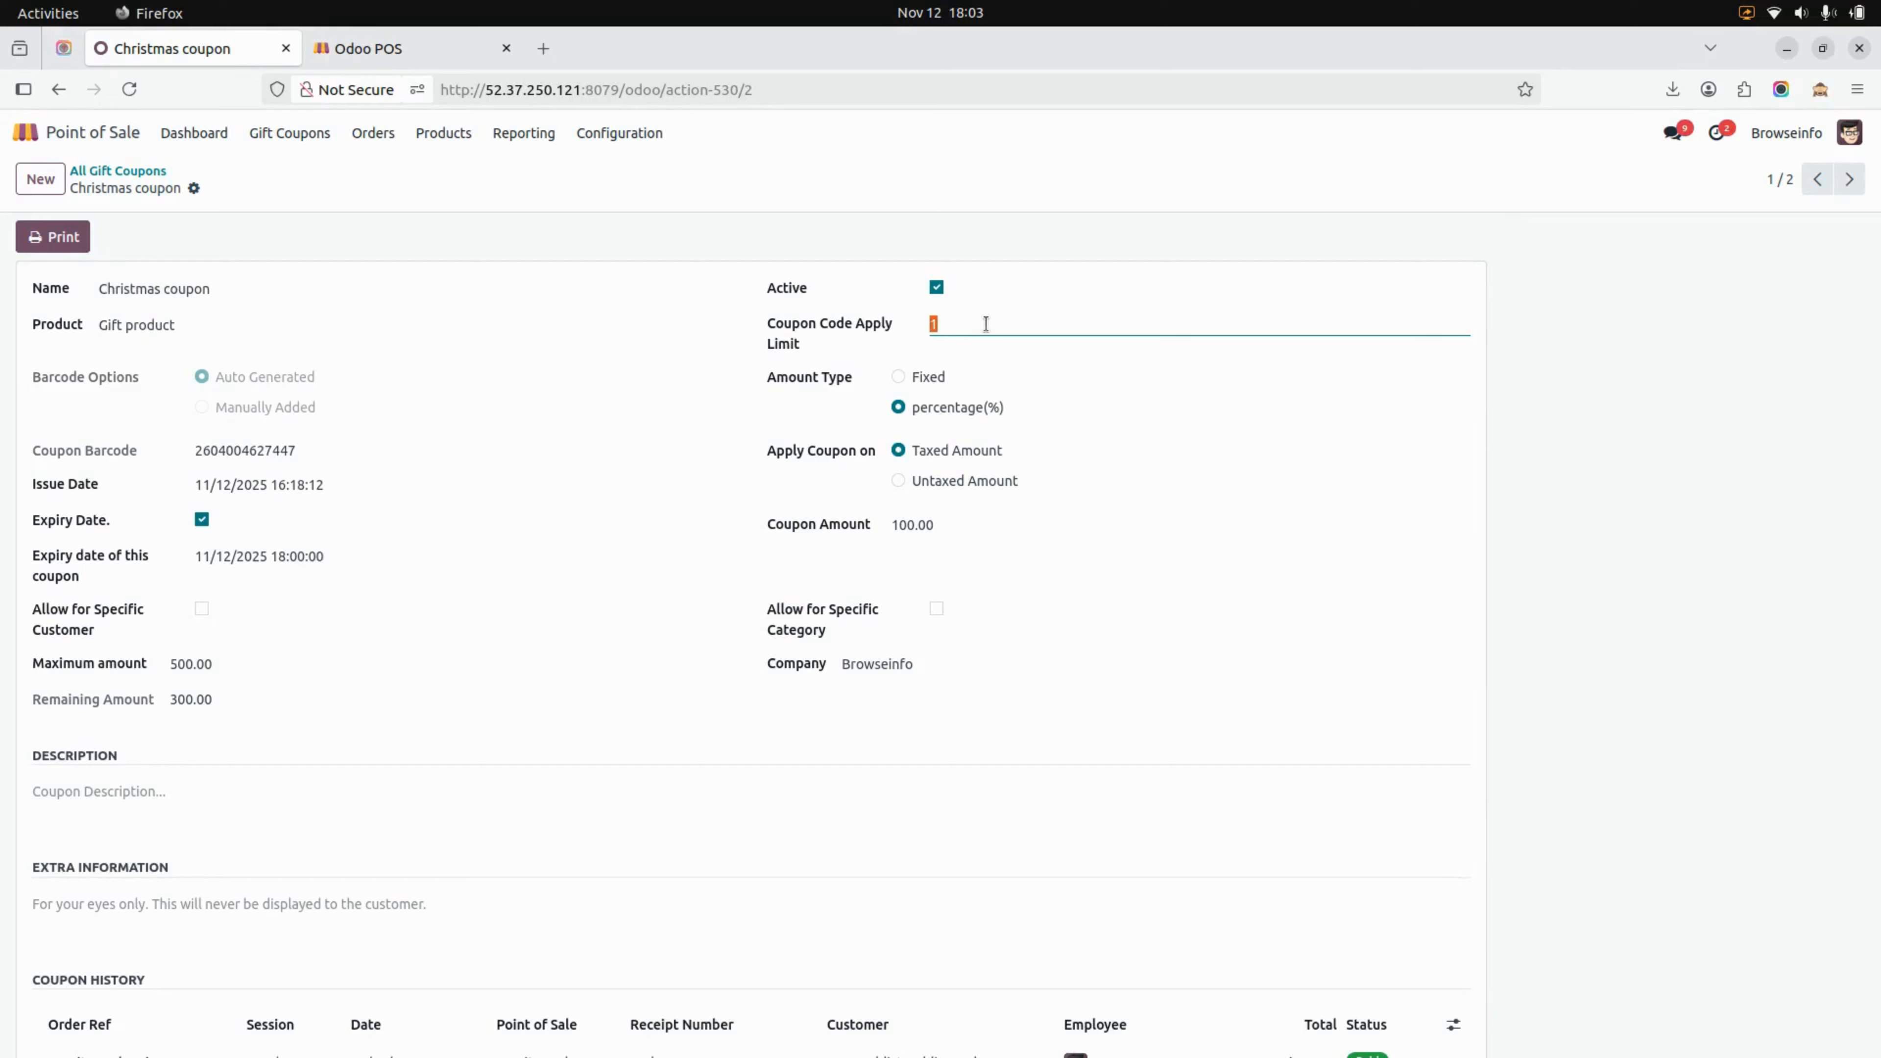
{"action": "key", "text": "BackSpace"}
{"action": "left_click", "coordinate": [227, 188]}
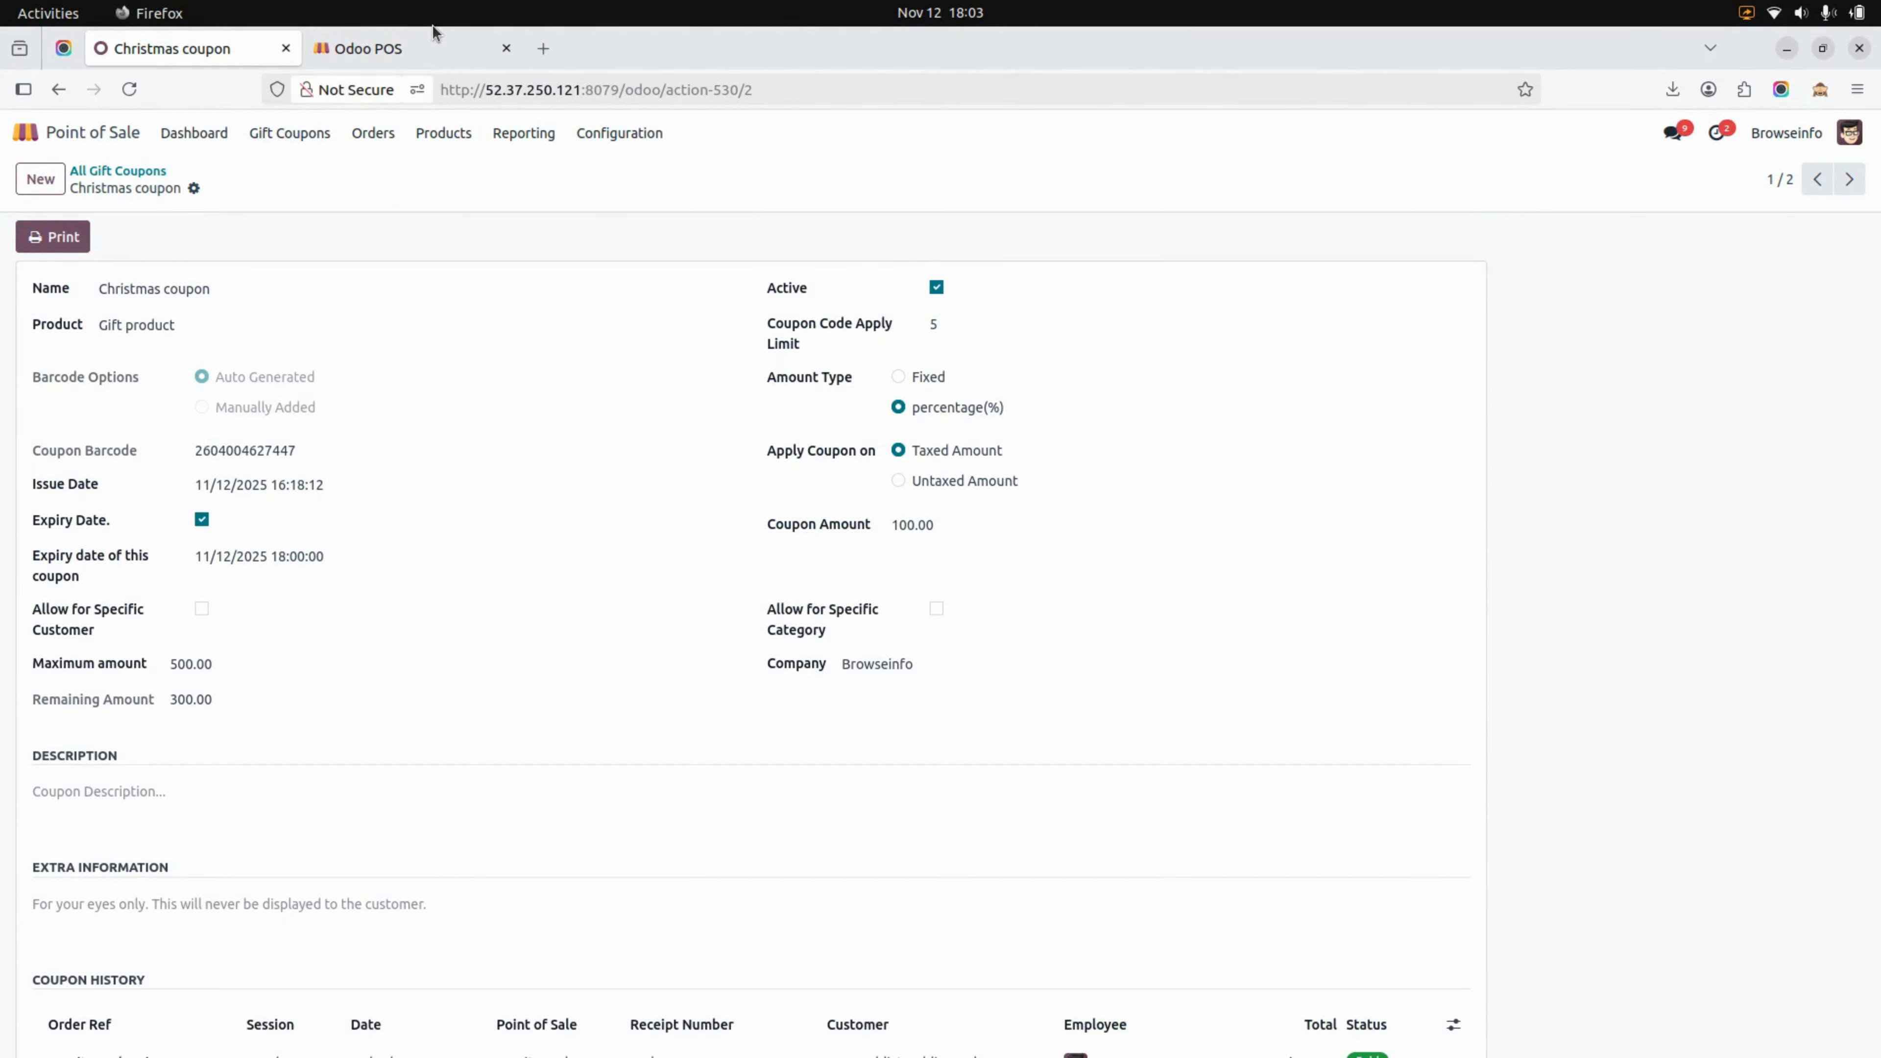
Switch to the shop register, add 28 units of Gift product to the order and open its coupon options
{"action": "left_click", "coordinate": [427, 46]}
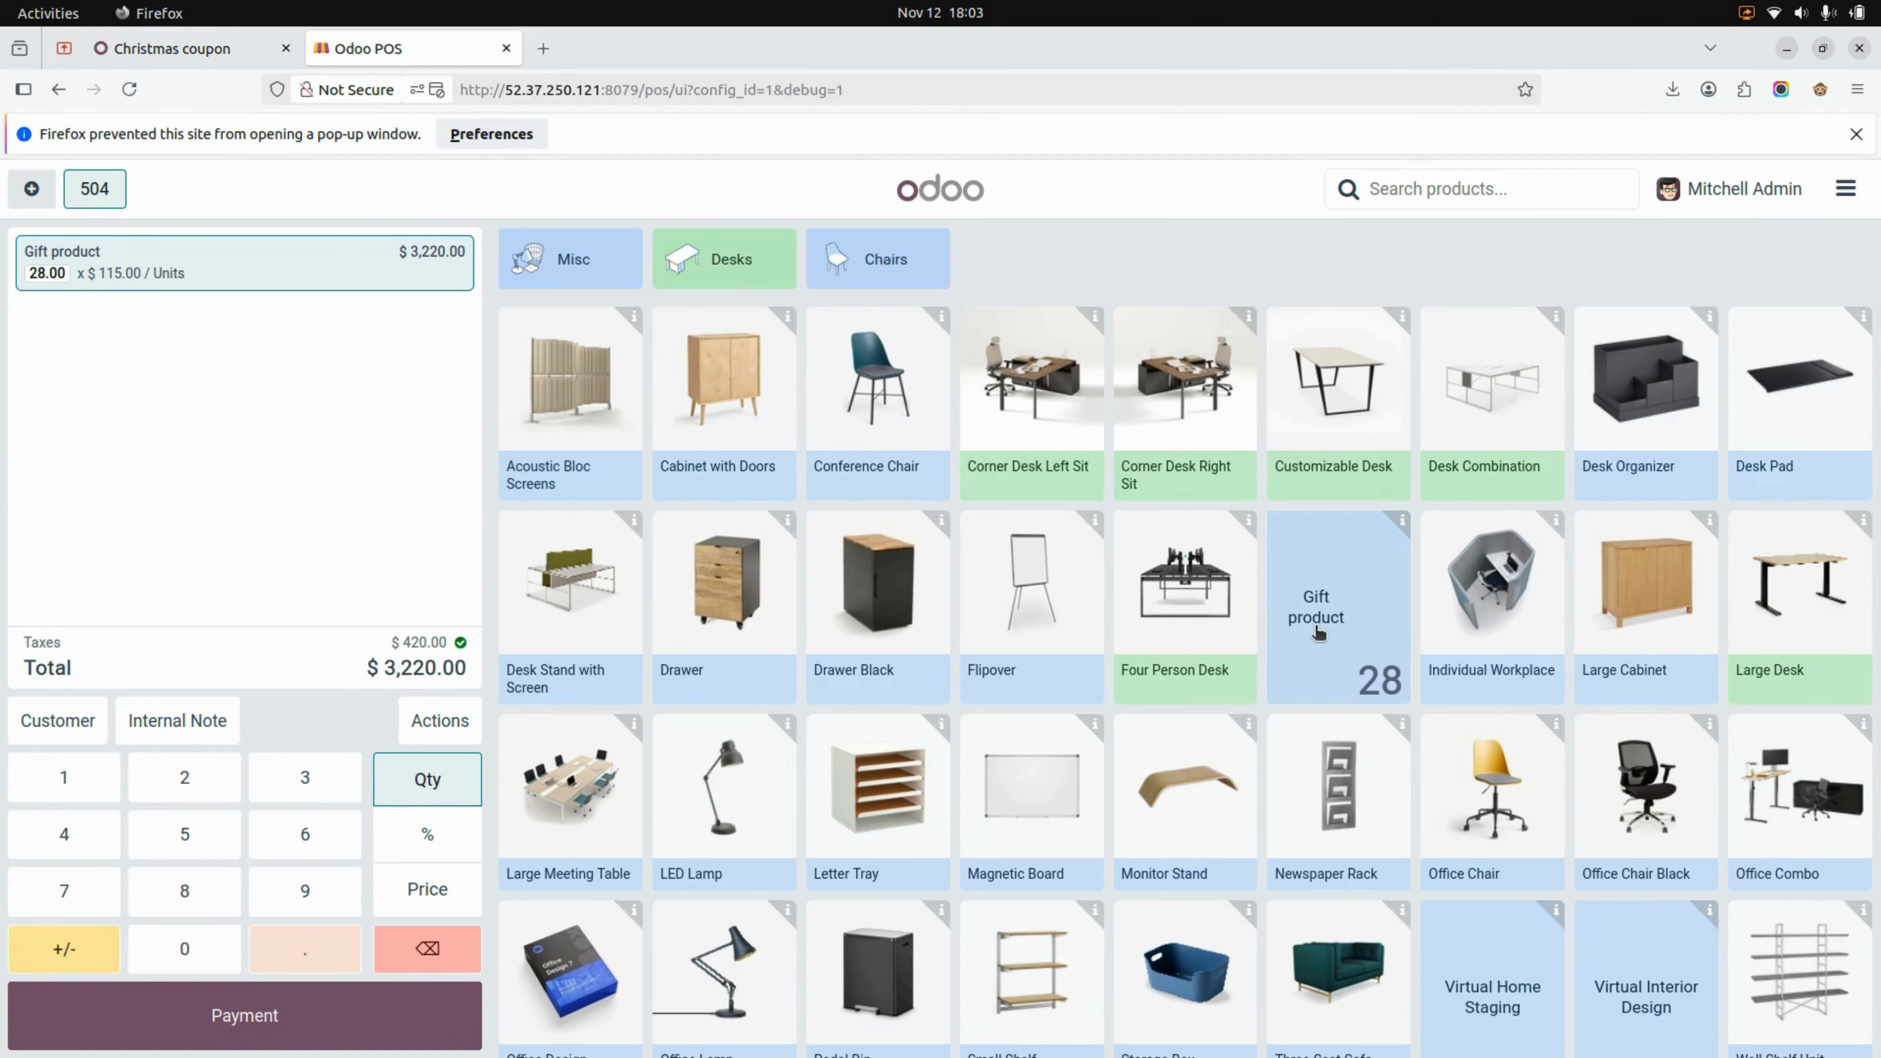
{"action": "left_click", "coordinate": [448, 732]}
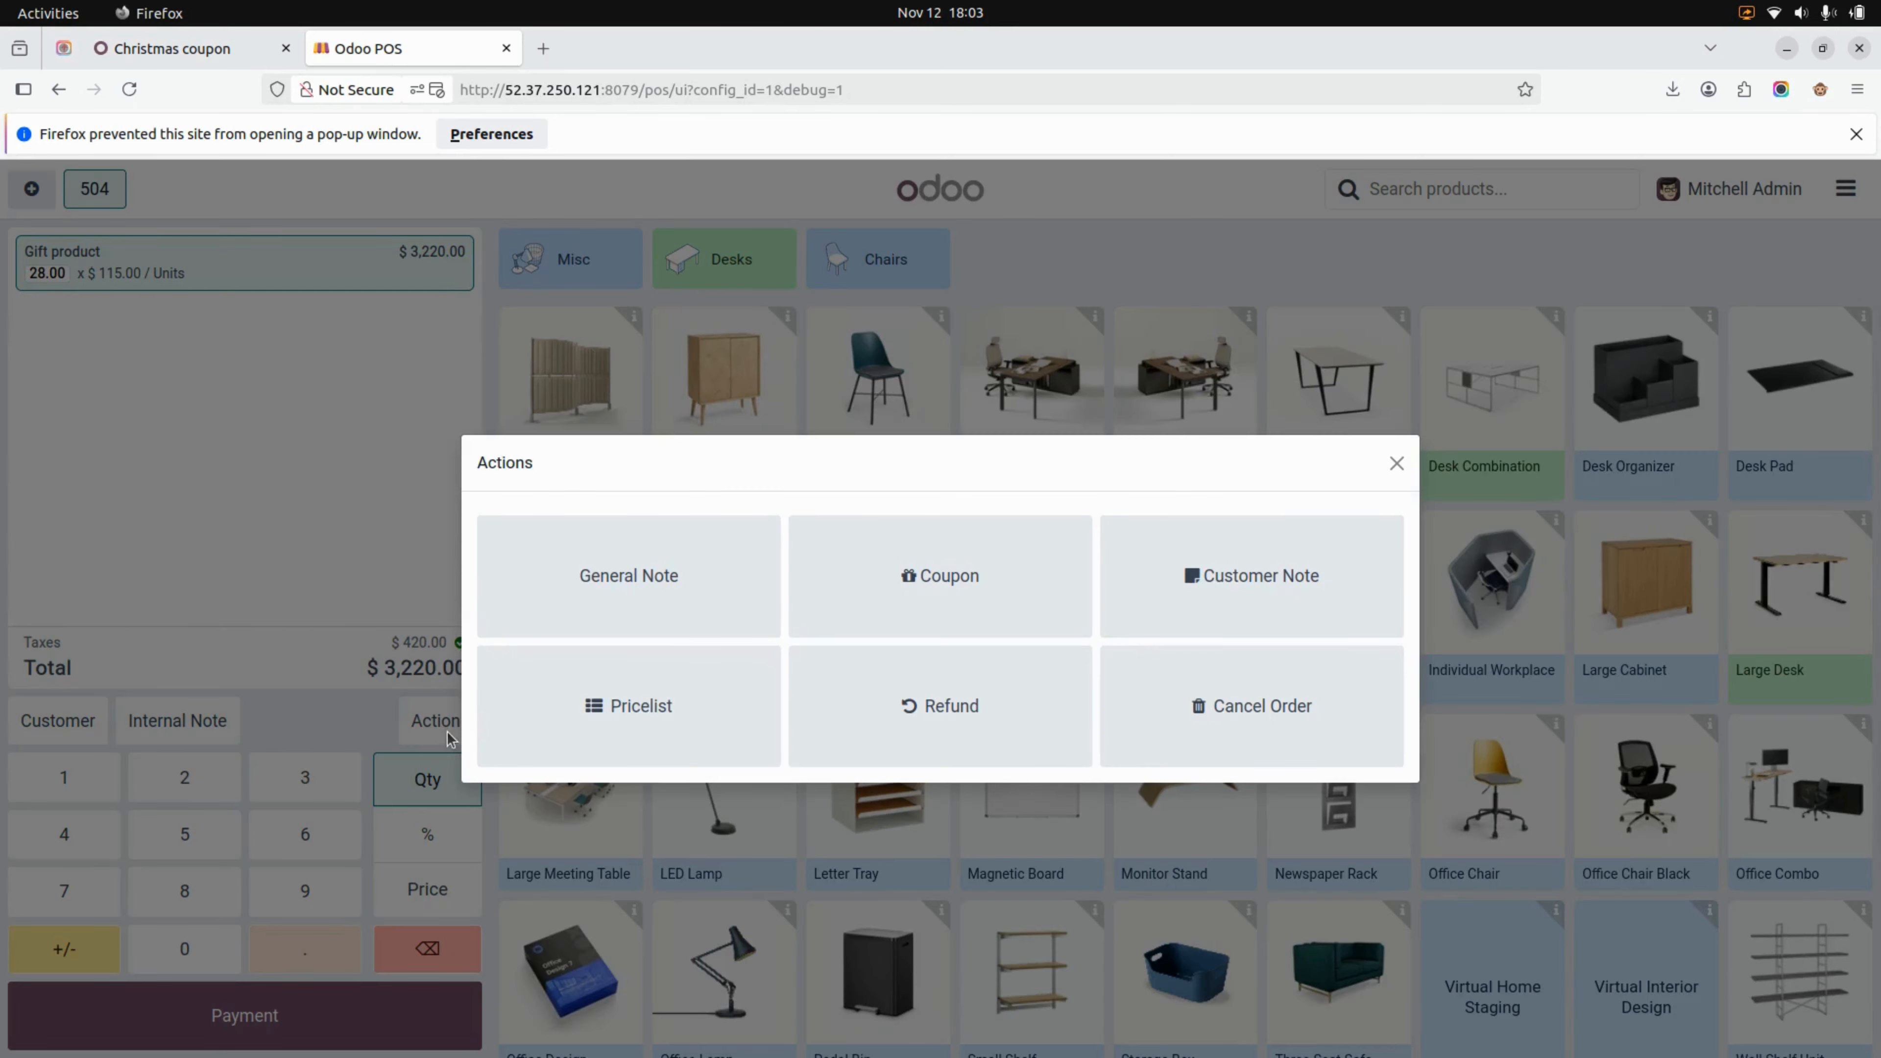
{"action": "left_click", "coordinate": [938, 600]}
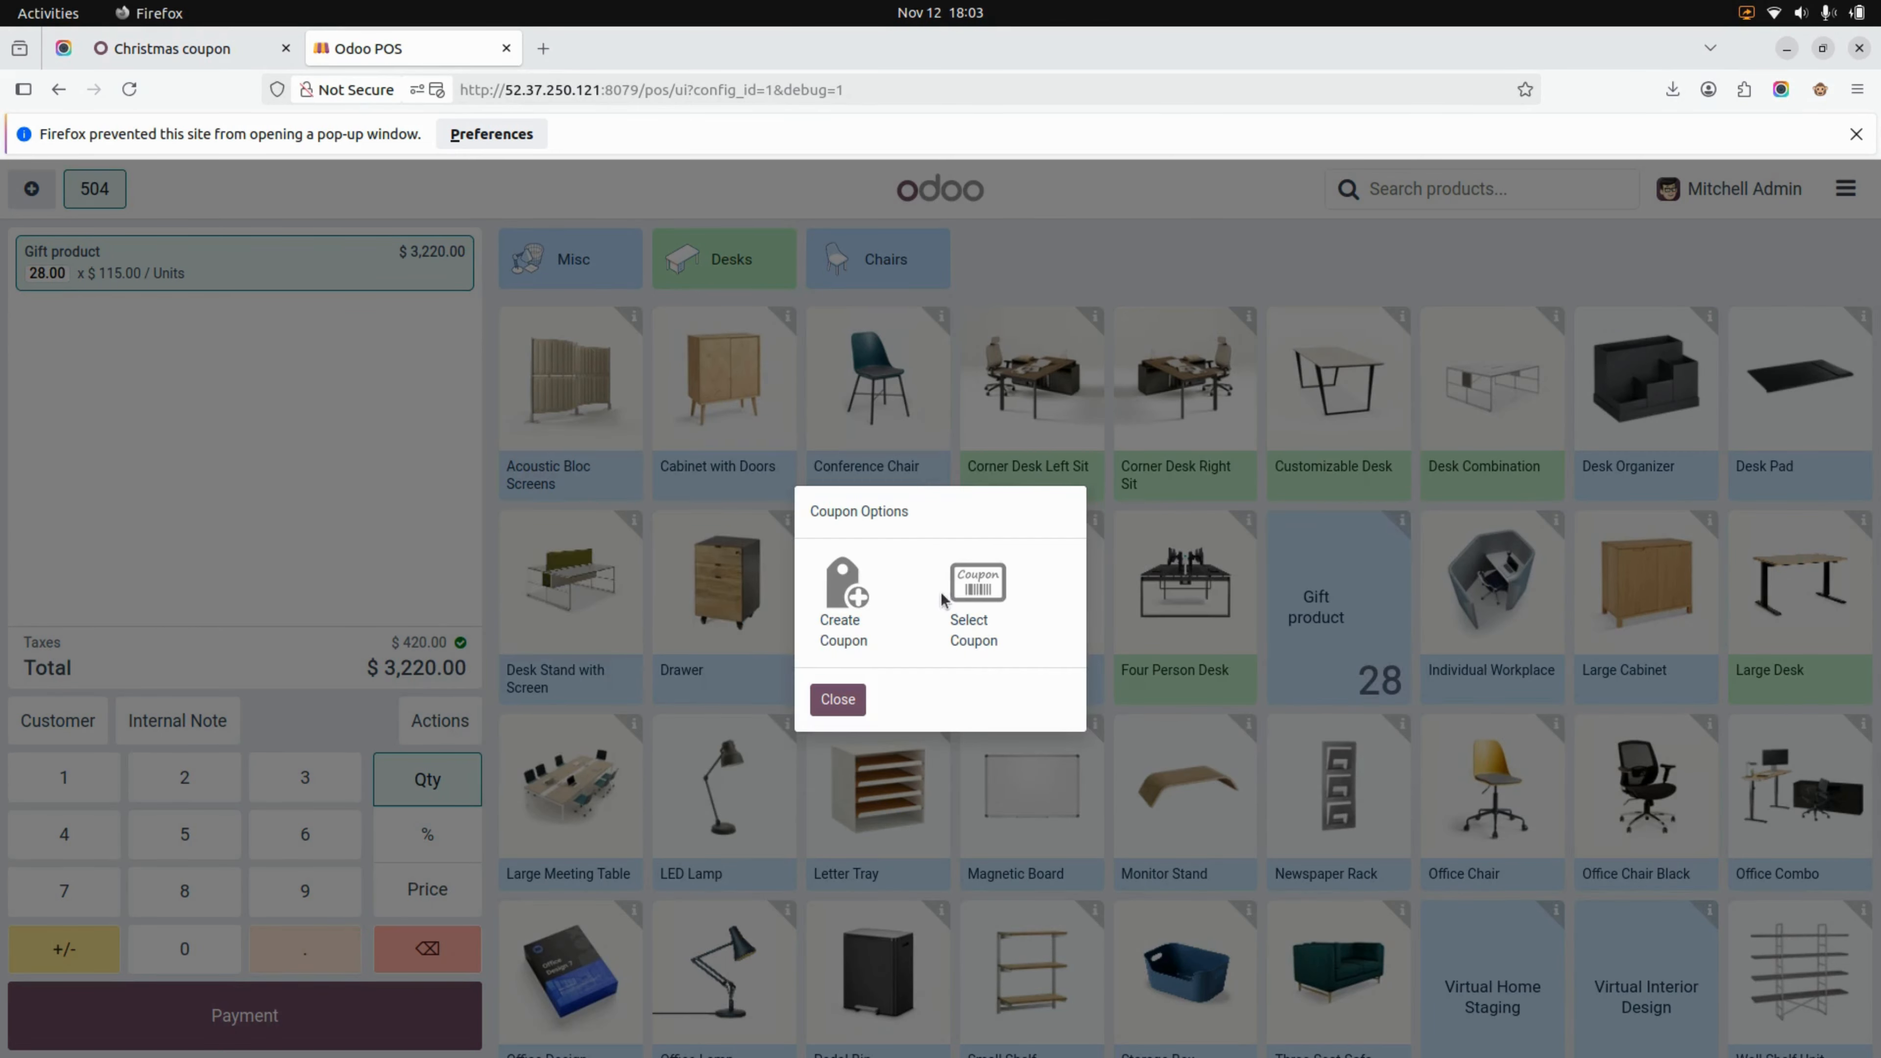
Copy the Christmas coupon's barcode from its record and try to apply it as the coupon code on the Gift product order
{"action": "left_click", "coordinate": [164, 57]}
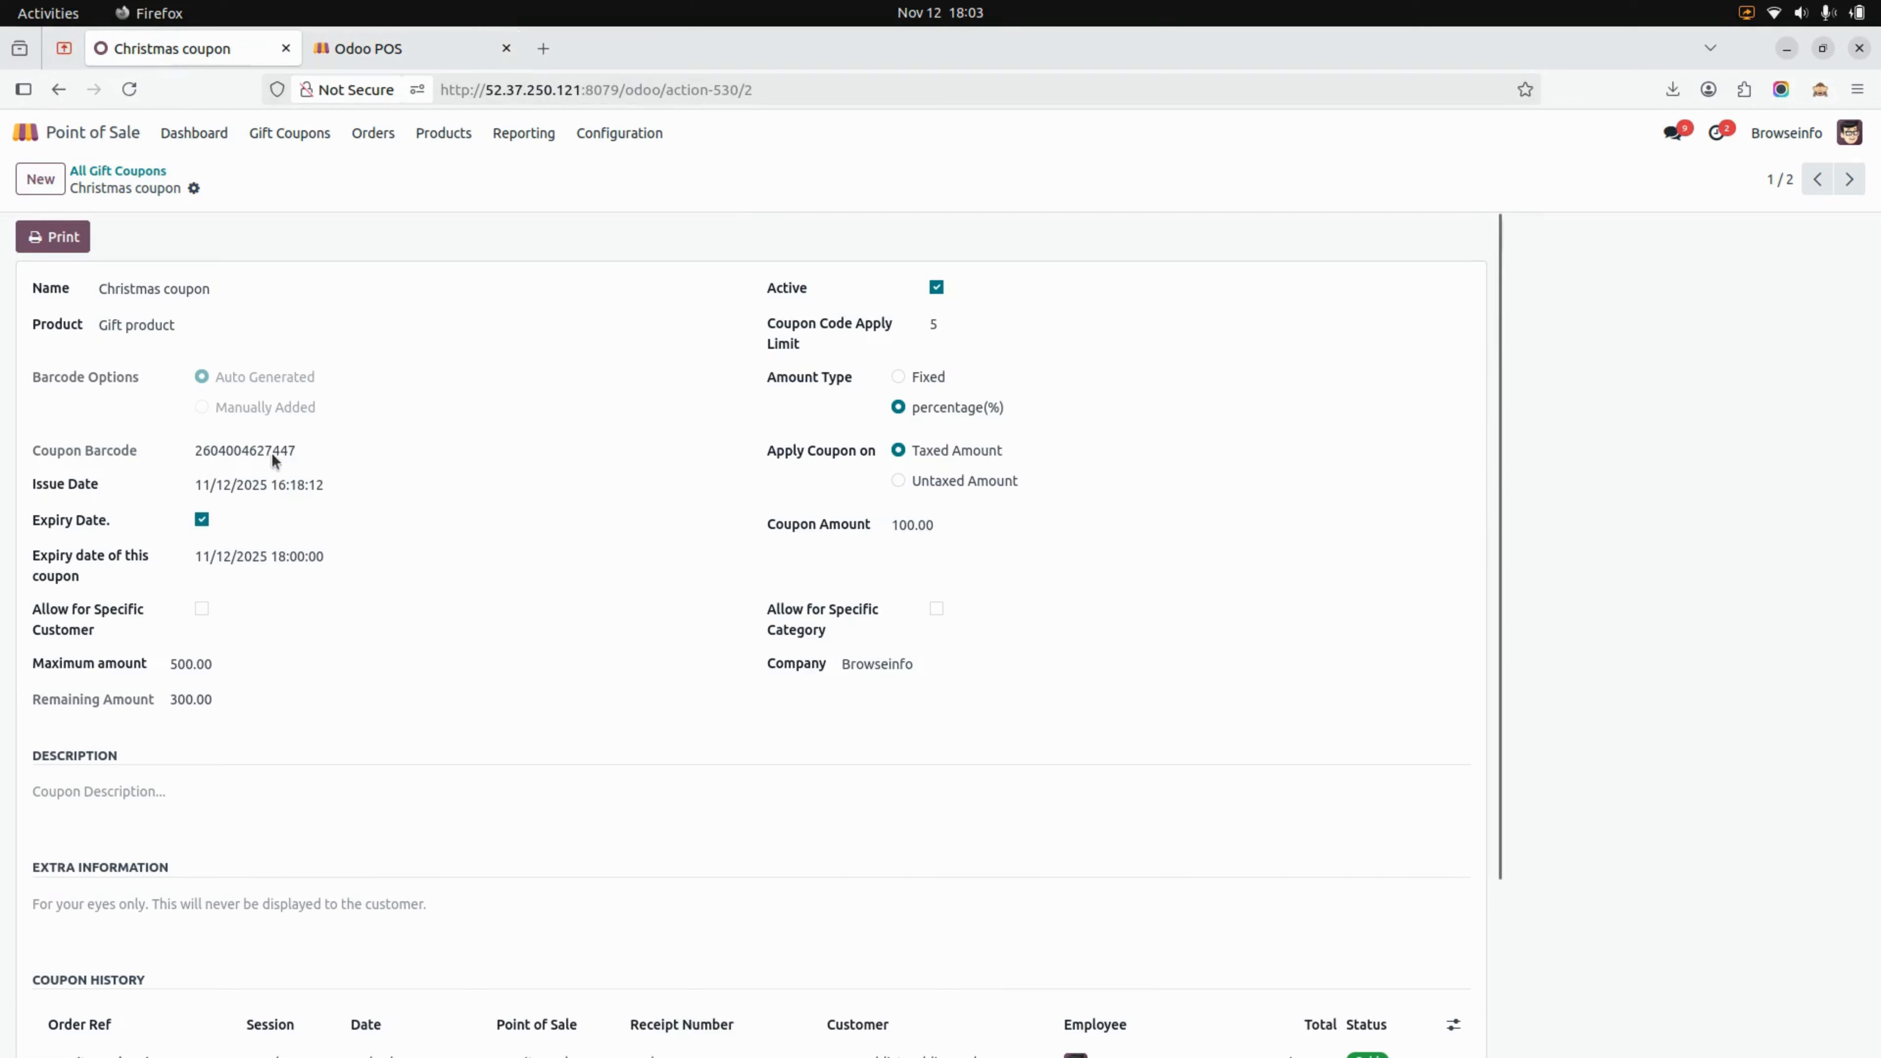
{"action": "double_click", "coordinate": [279, 454]}
{"action": "key", "text": "ctrl+c"}
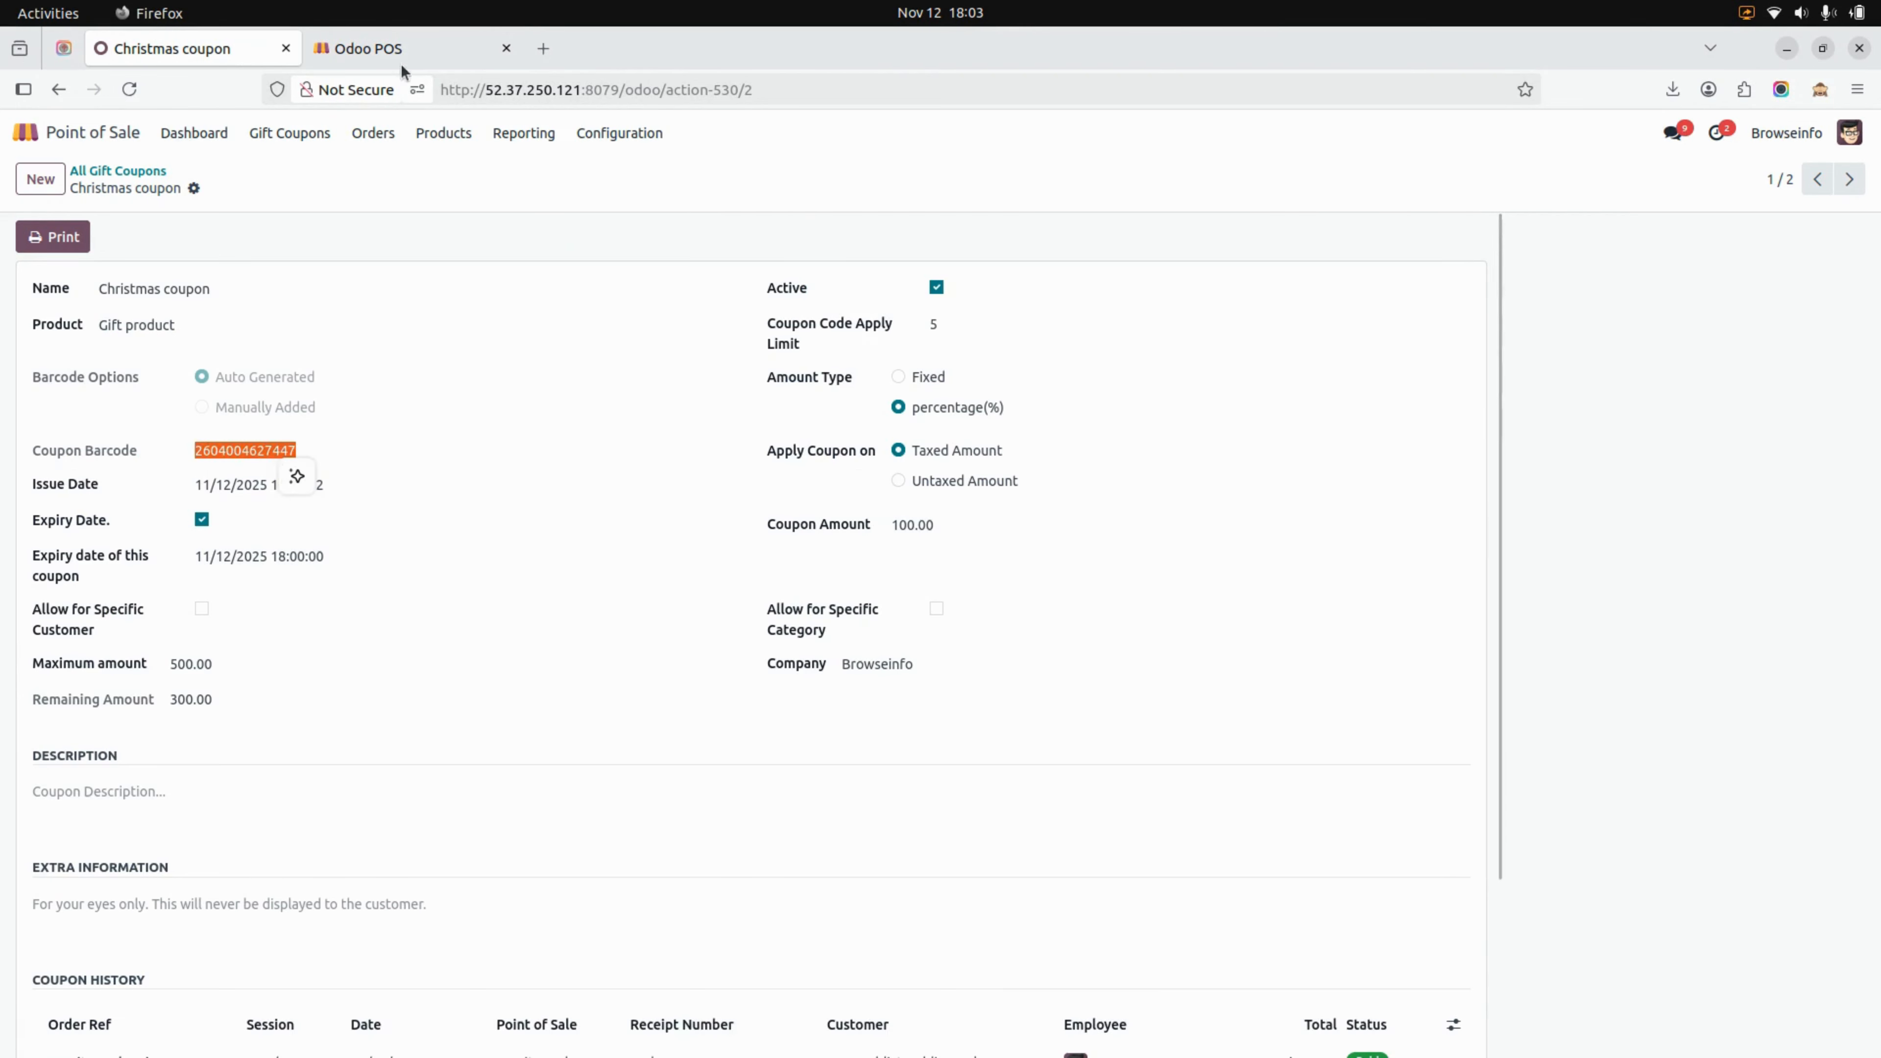
{"action": "left_click", "coordinate": [410, 46]}
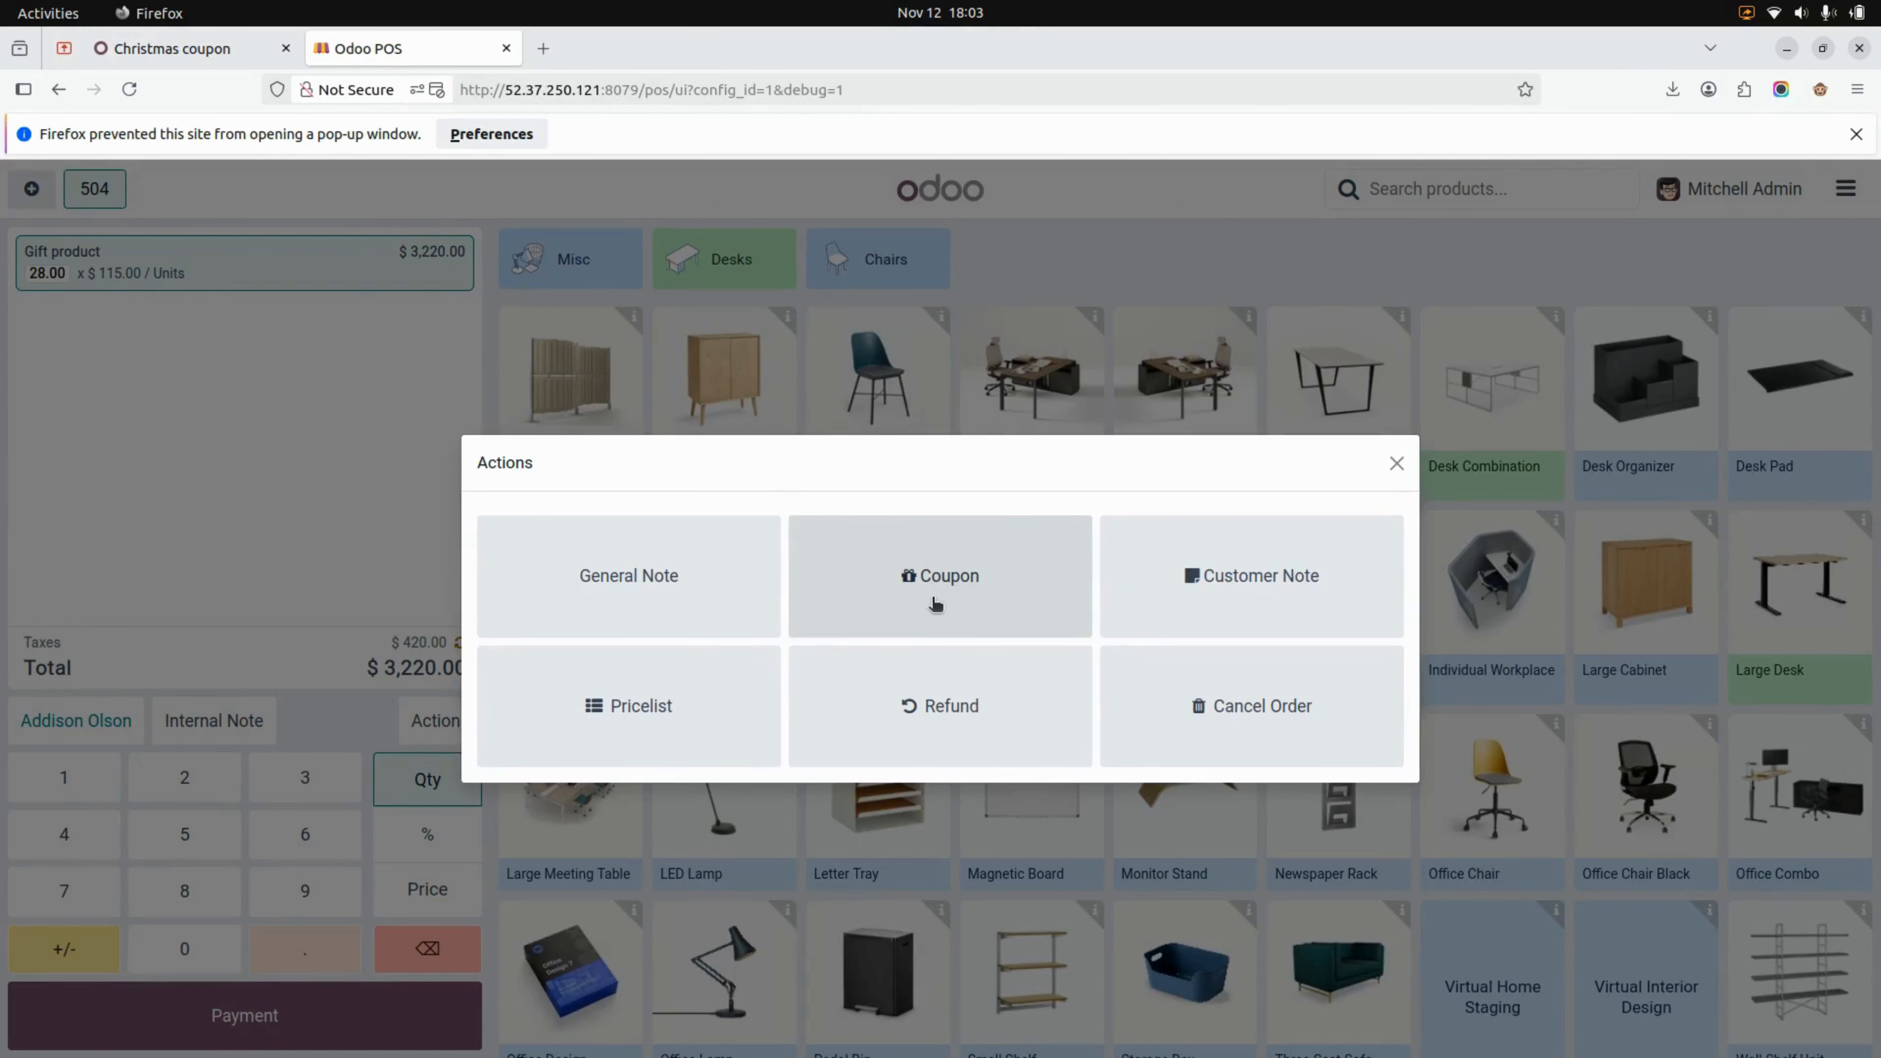
{"action": "left_click", "coordinate": [935, 604]}
{"action": "left_click", "coordinate": [975, 591]}
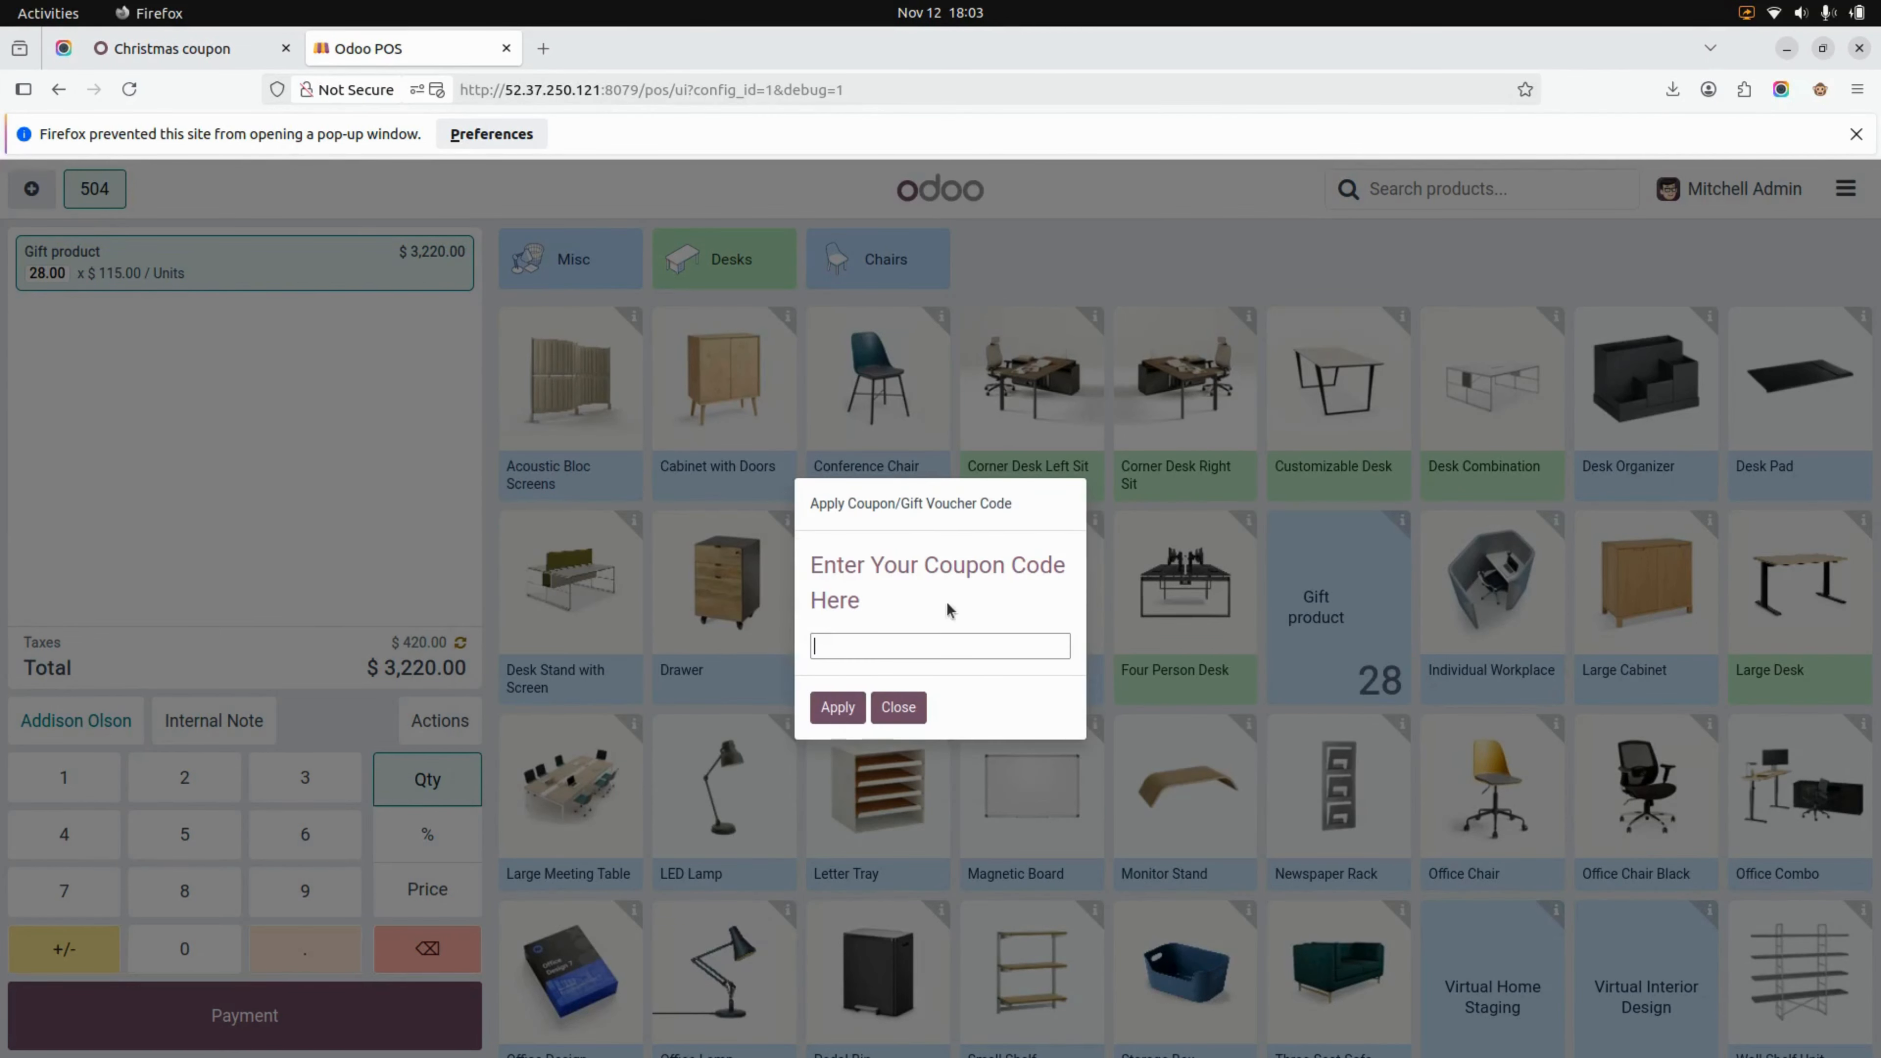
{"action": "key", "text": "ctrl+v"}
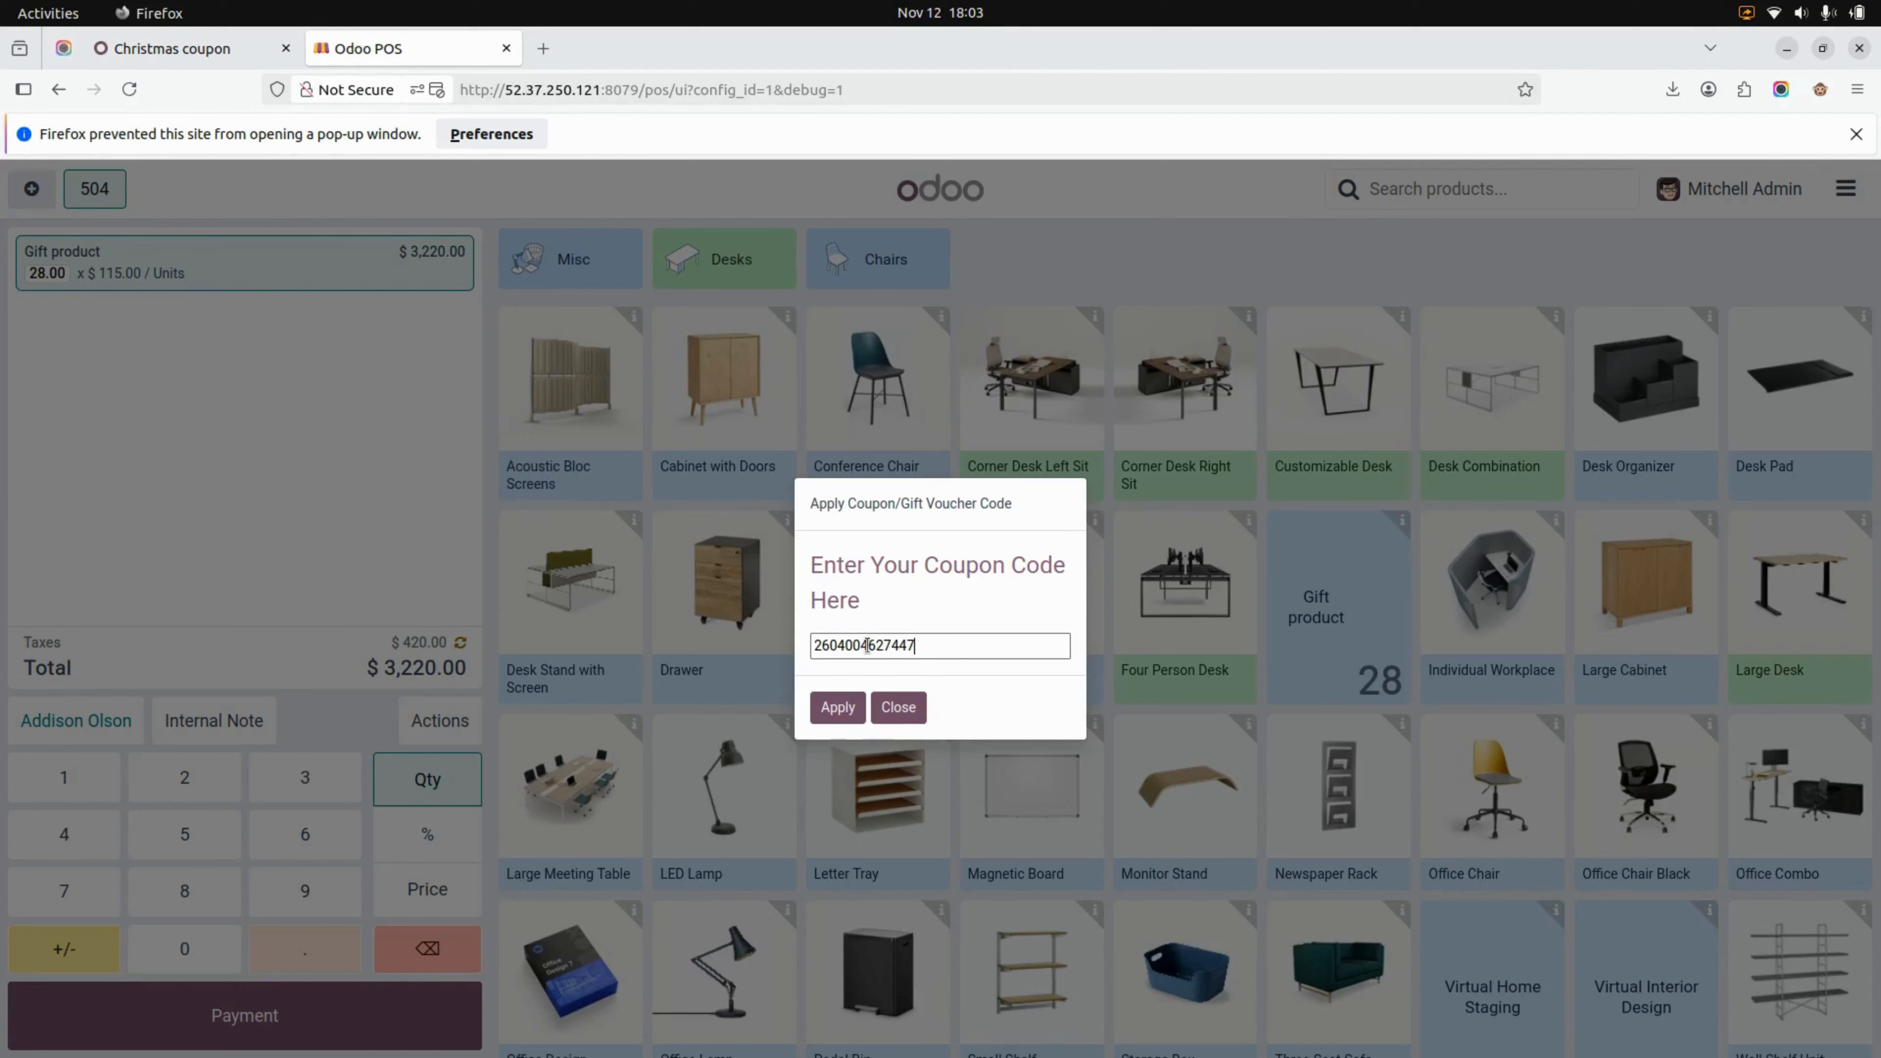
{"action": "left_click", "coordinate": [835, 708]}
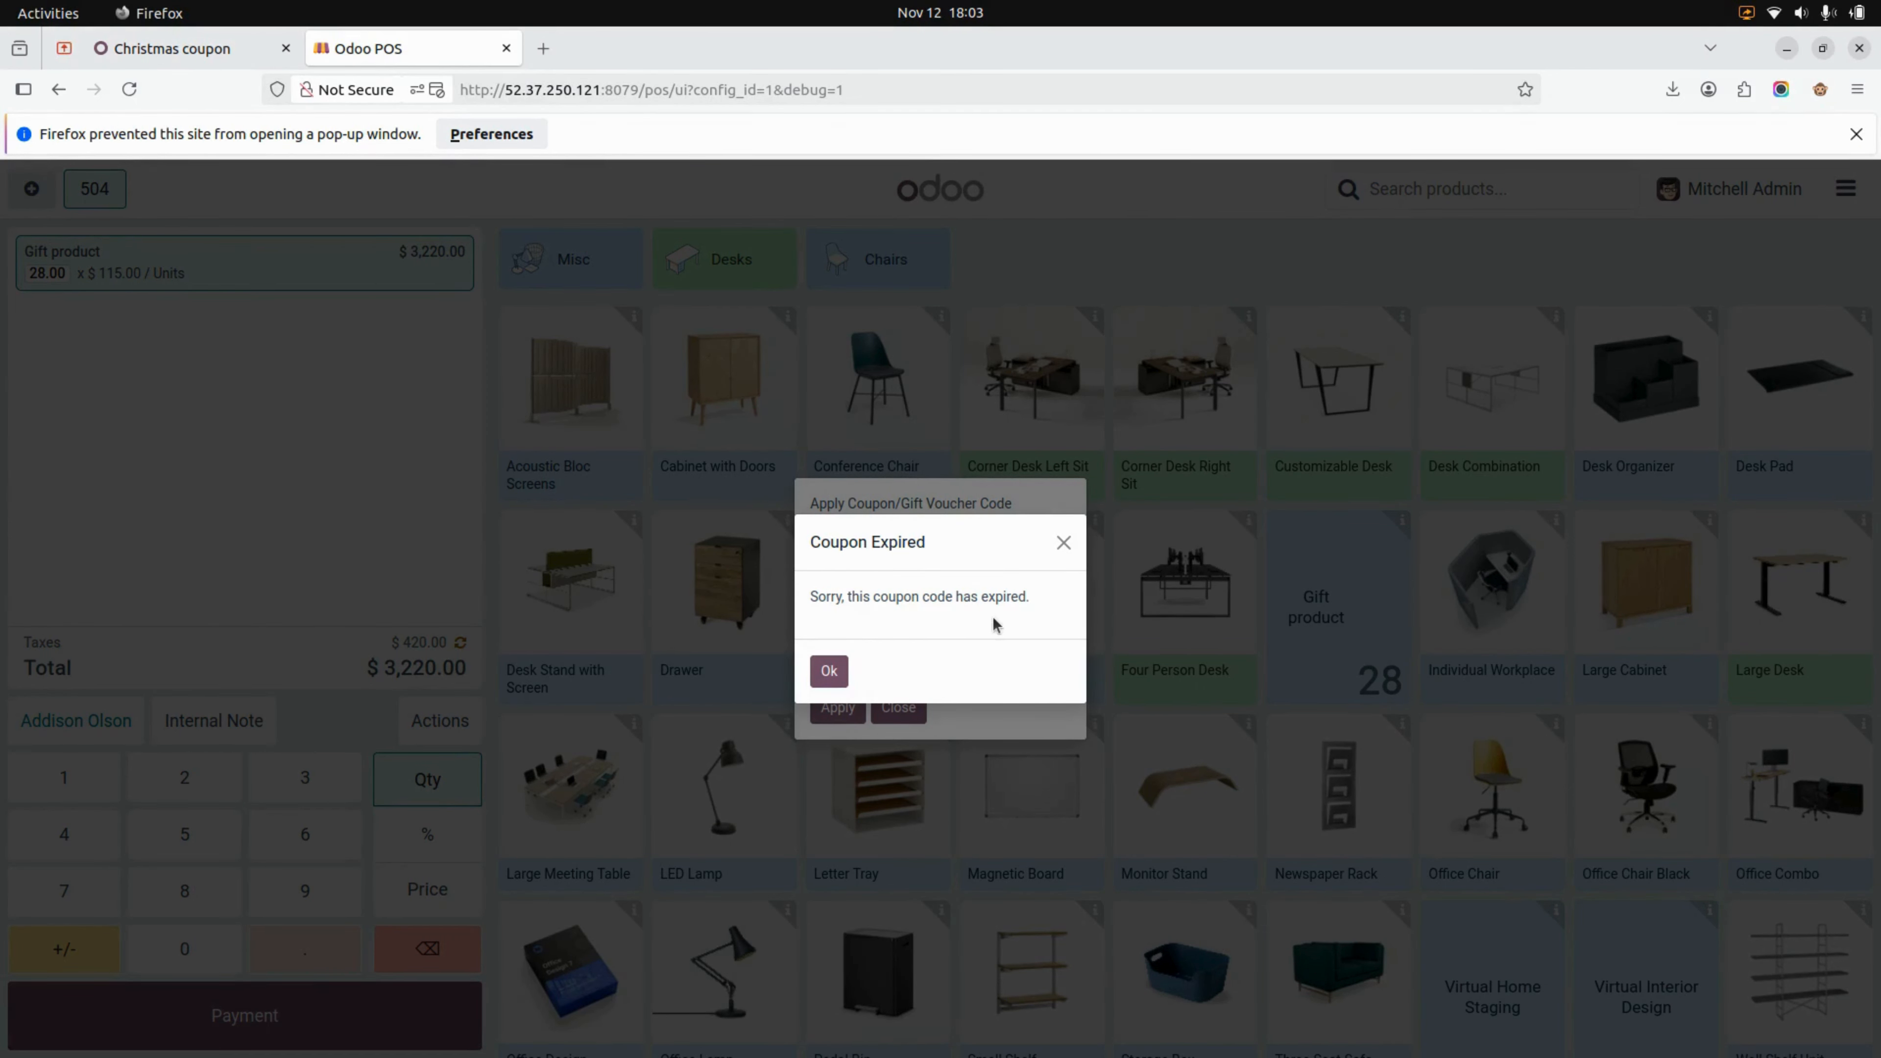
{"action": "left_click", "coordinate": [830, 670]}
{"action": "left_click", "coordinate": [898, 706]}
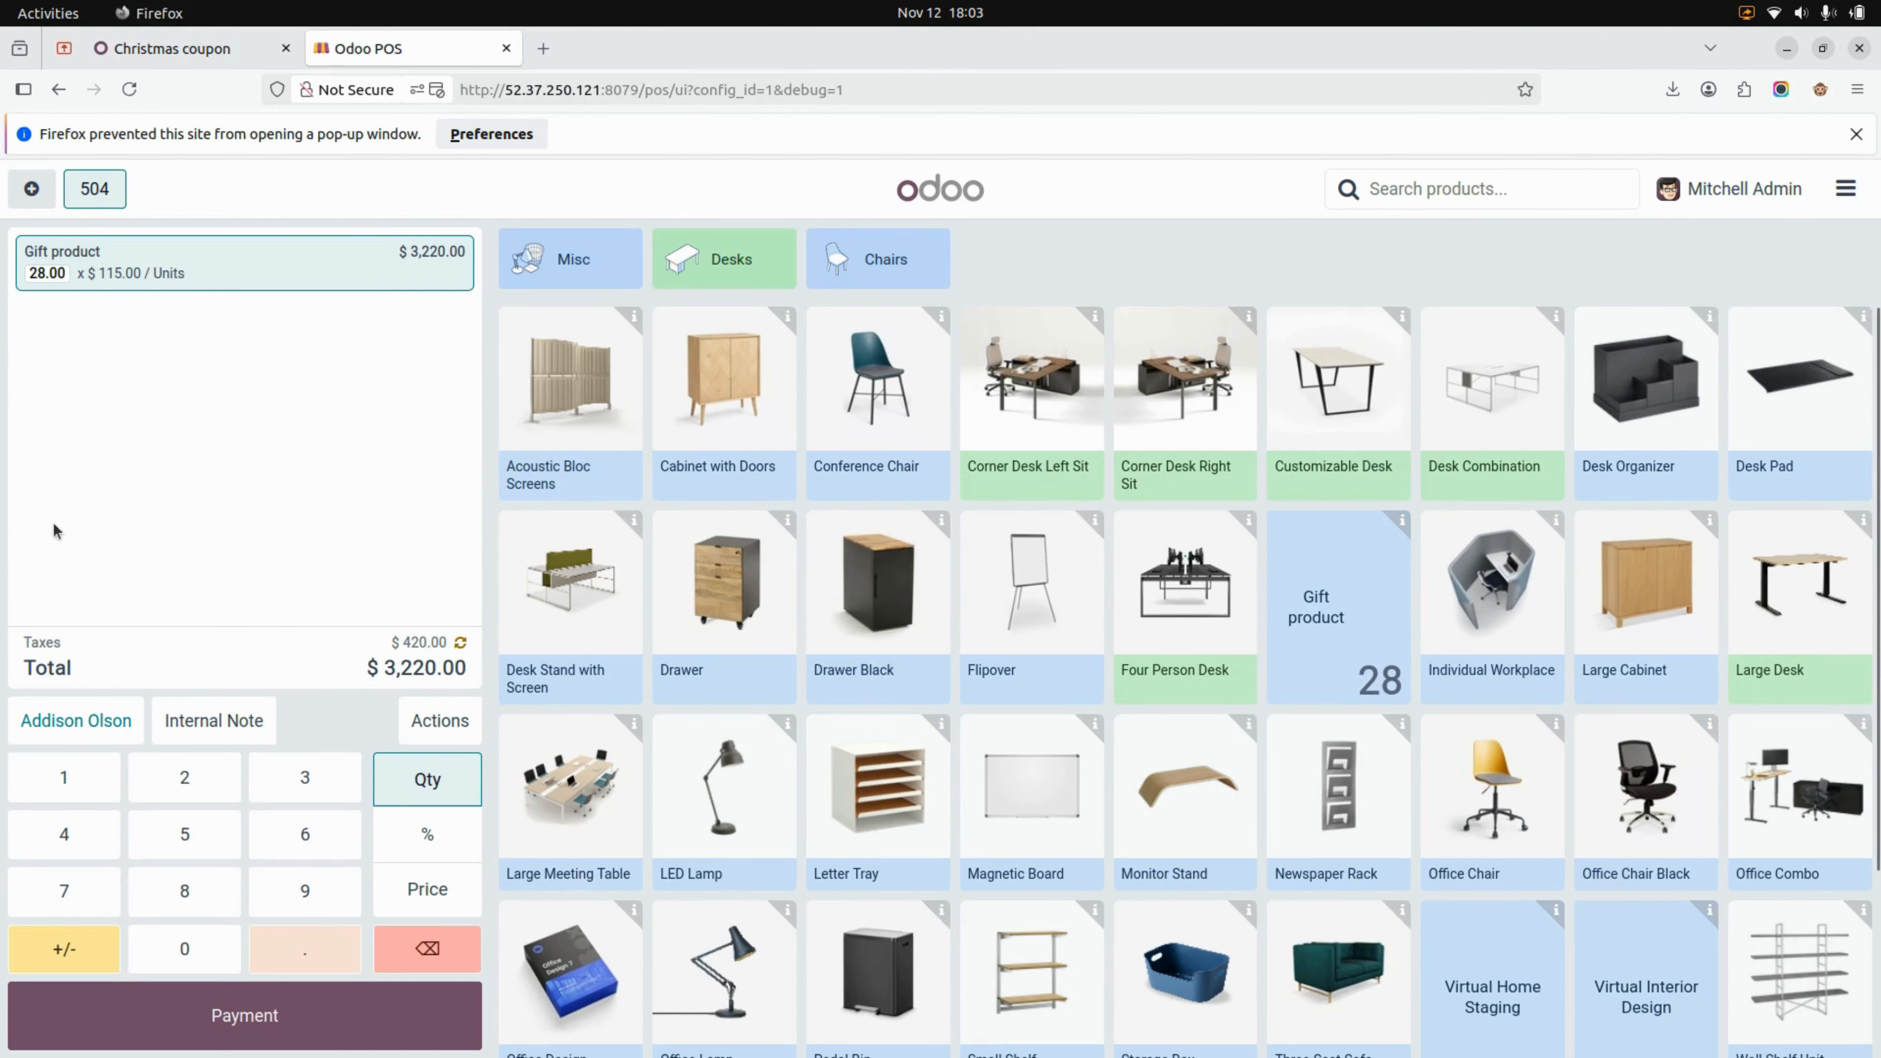
Dismiss the blocked pop-up notice and leave the shop register for the Odoo home screen
{"action": "left_click", "coordinate": [1856, 135]}
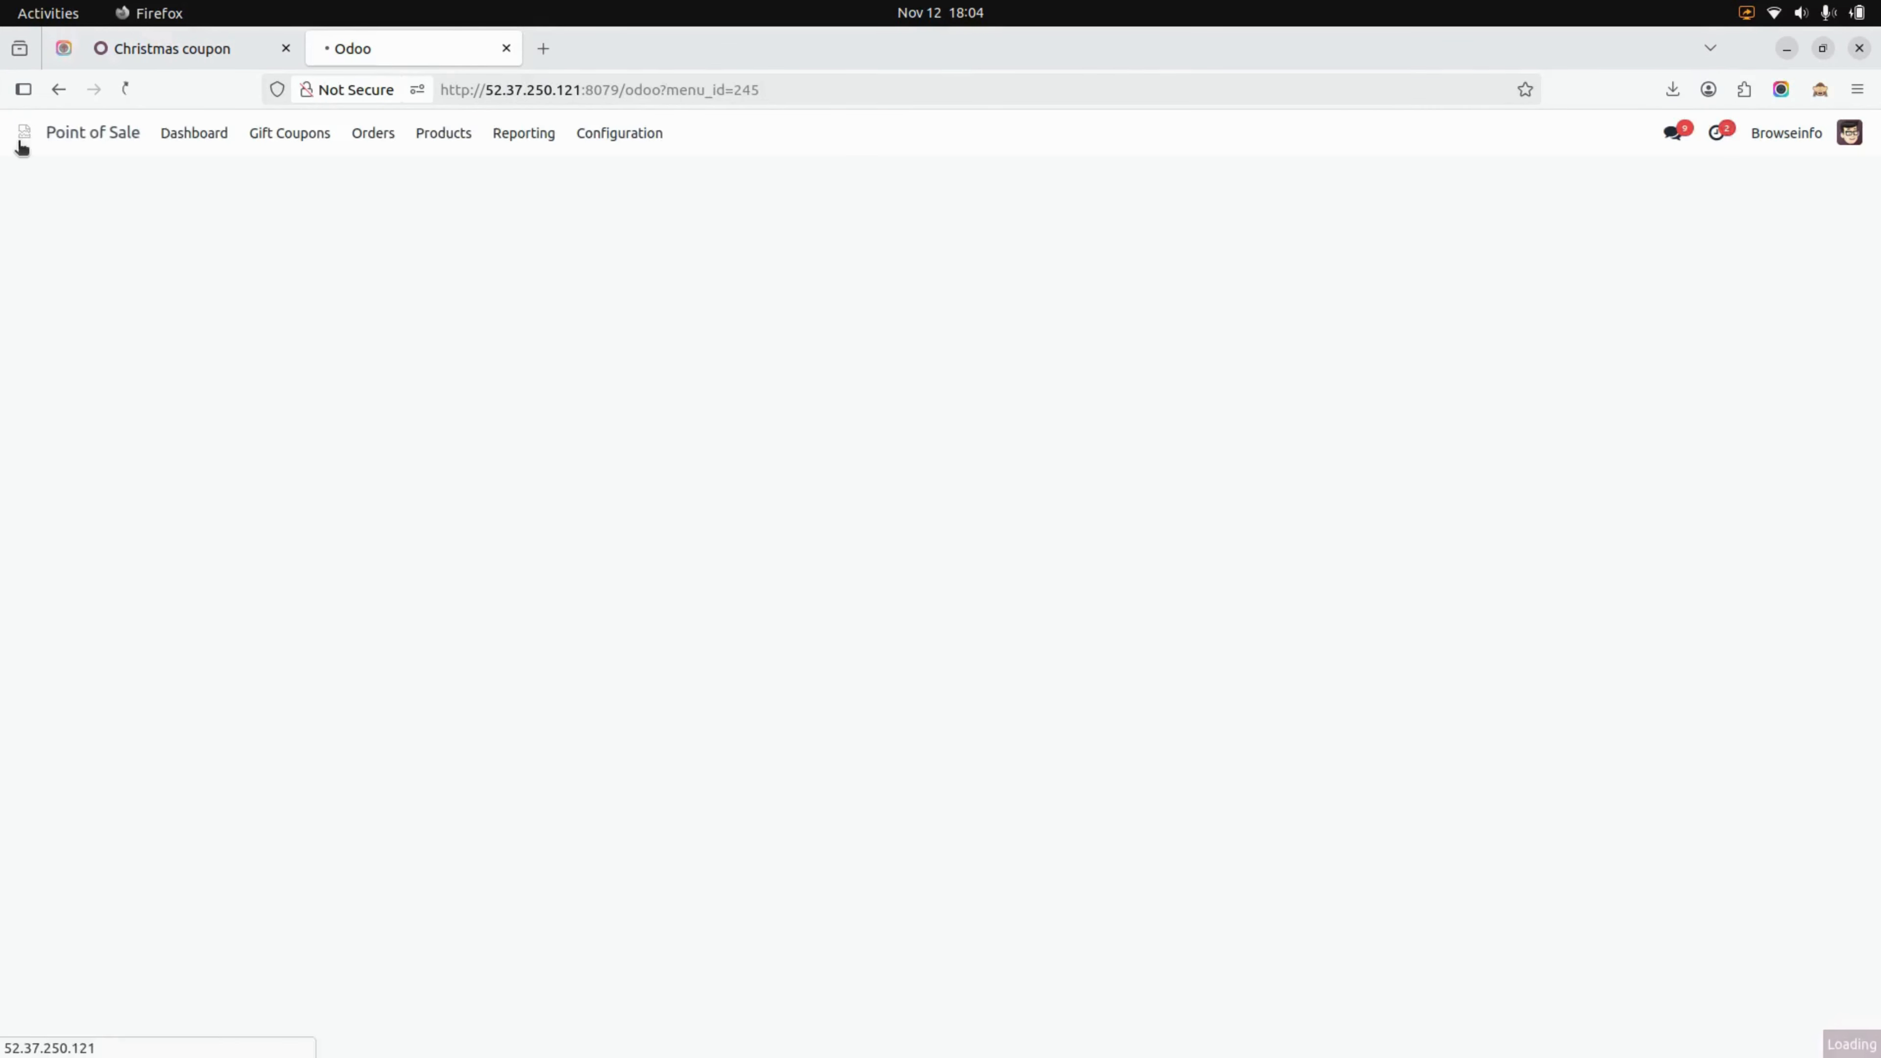
{"action": "left_click", "coordinate": [22, 135]}
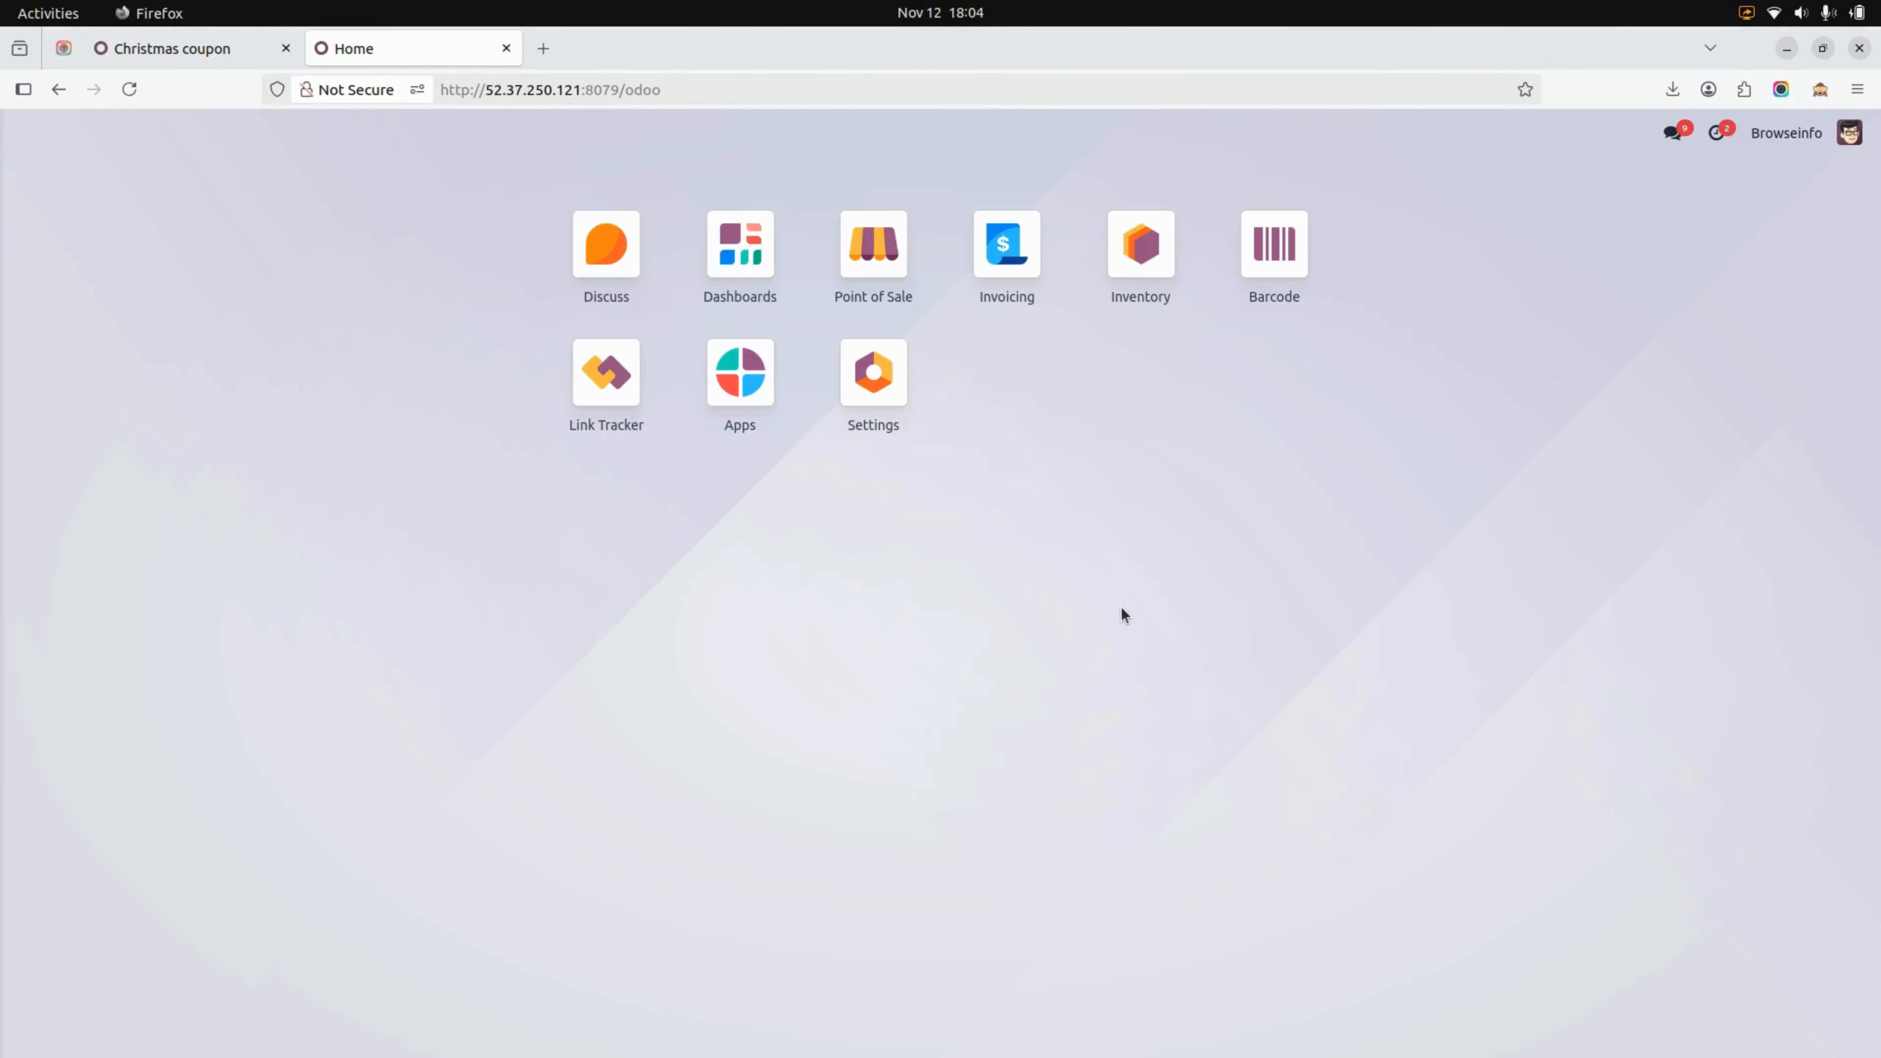